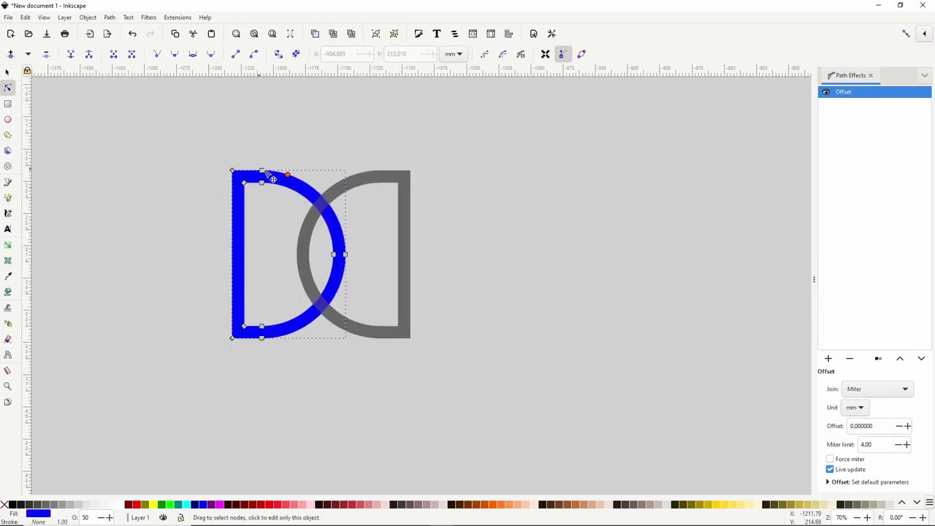
pyautogui.click(109, 17)
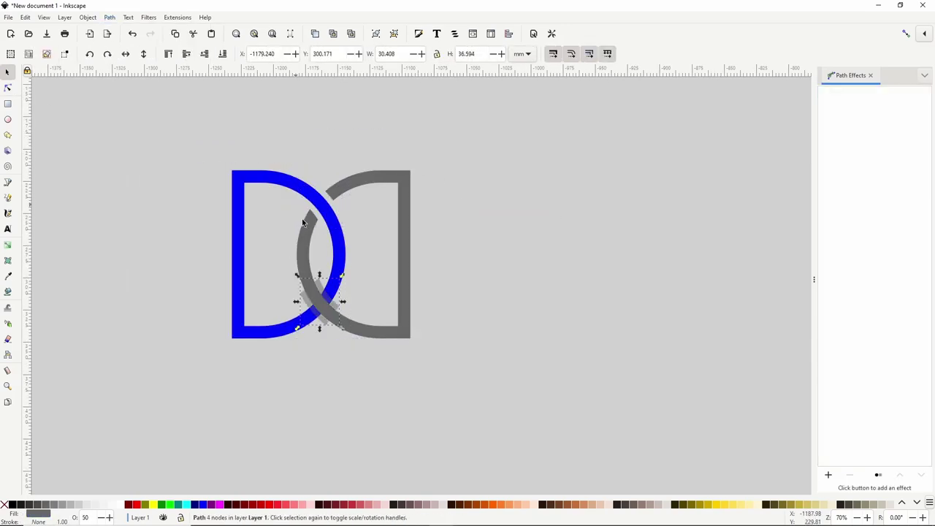
pyautogui.click(109, 17)
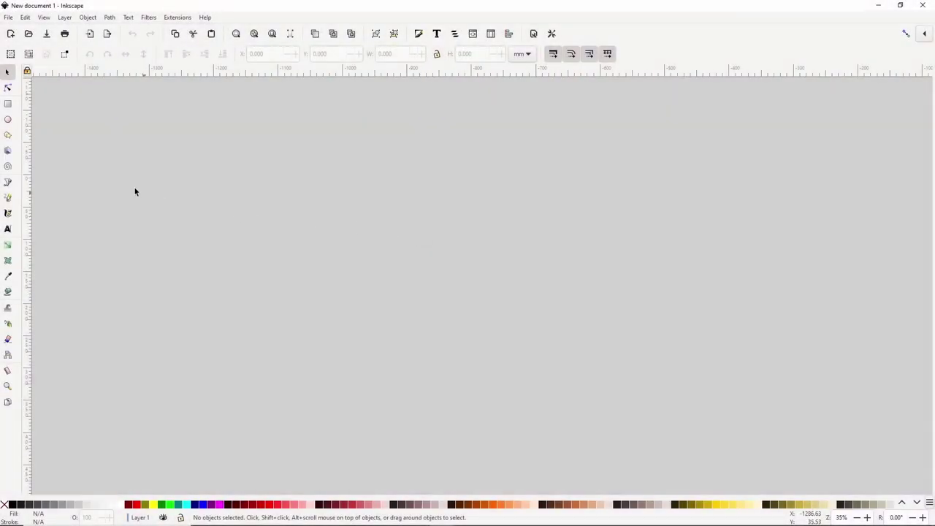
# - Draw a red rectangle about 441 mm wide by 146 mm high and apply the Offset path effect to it
pyautogui.click(9, 105)
pyautogui.moveTo(282, 145); pyautogui.dragTo(565, 239)
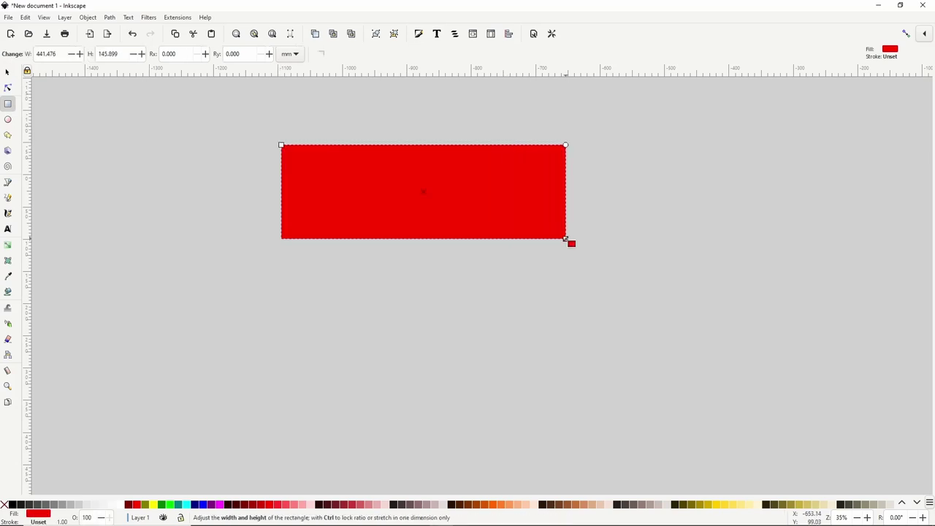
pyautogui.click(110, 17)
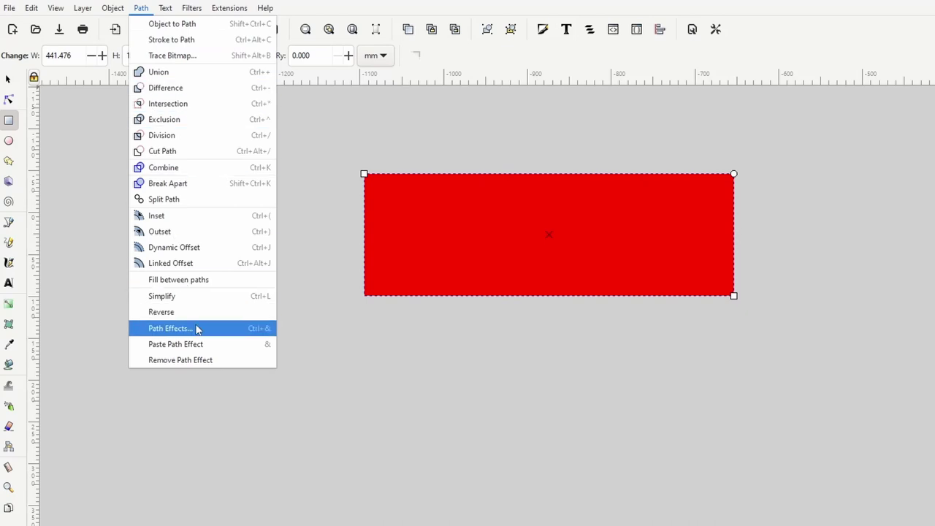
pyautogui.click(196, 328)
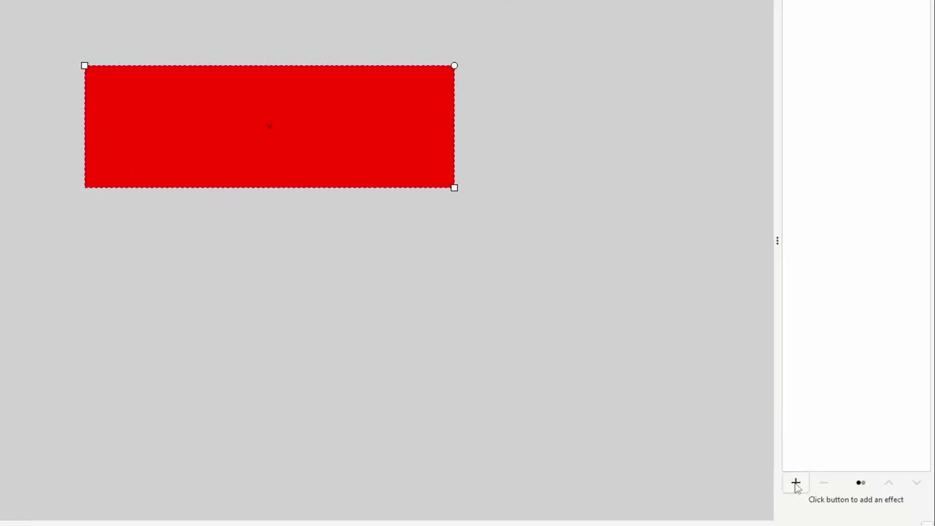
pyautogui.click(827, 465)
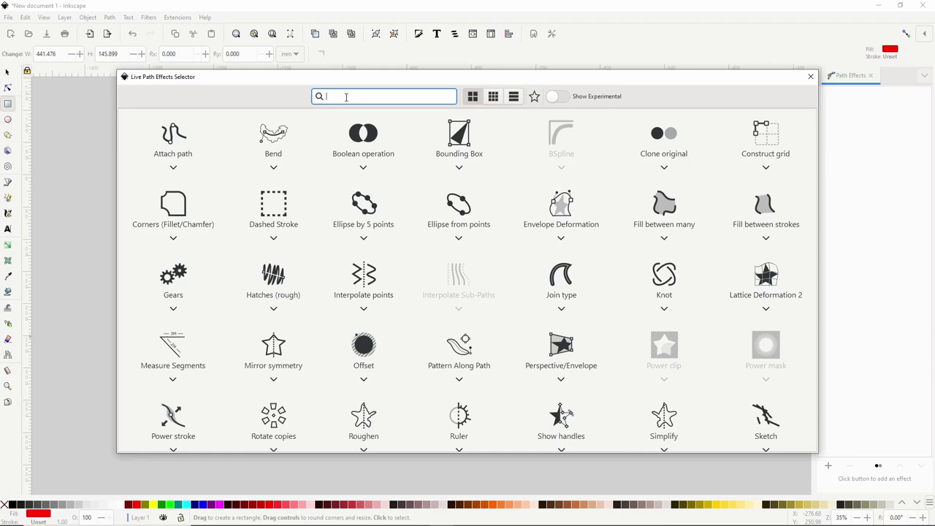
pyautogui.write('ff')
pyautogui.click(284, 138)
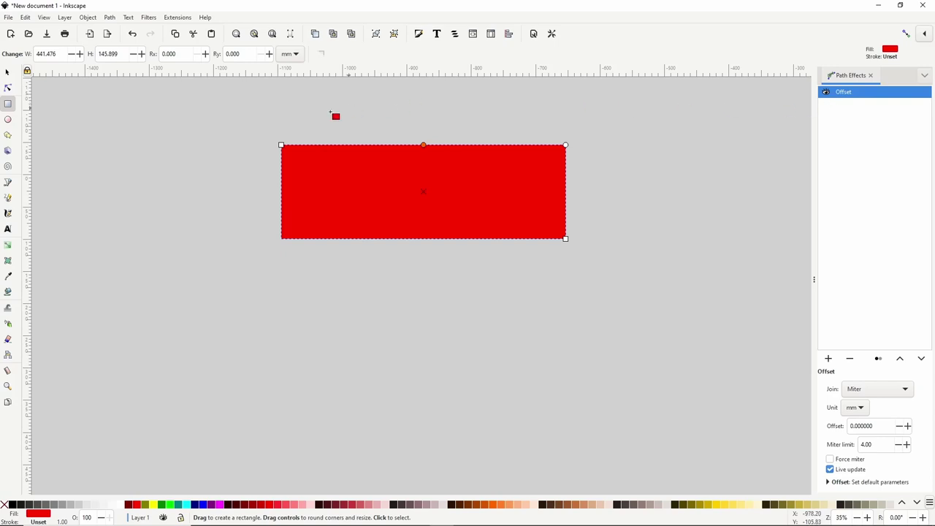
# - Offset the rectangle outward on the canvas by about 18.7 mm and pull its upper-left corner slightly inward
pyautogui.click(8, 88)
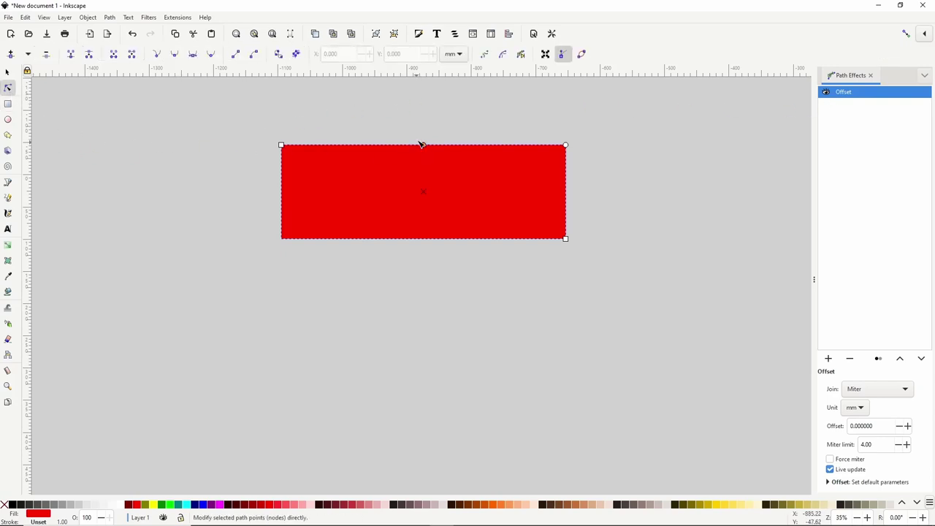
pyautogui.scroll(1, 426, 146)
pyautogui.moveTo(424, 148)
pyautogui.mouseDown()
pyautogui.moveTo(428, 164)
pyautogui.moveTo(428, 132)
pyautogui.mouseUp()
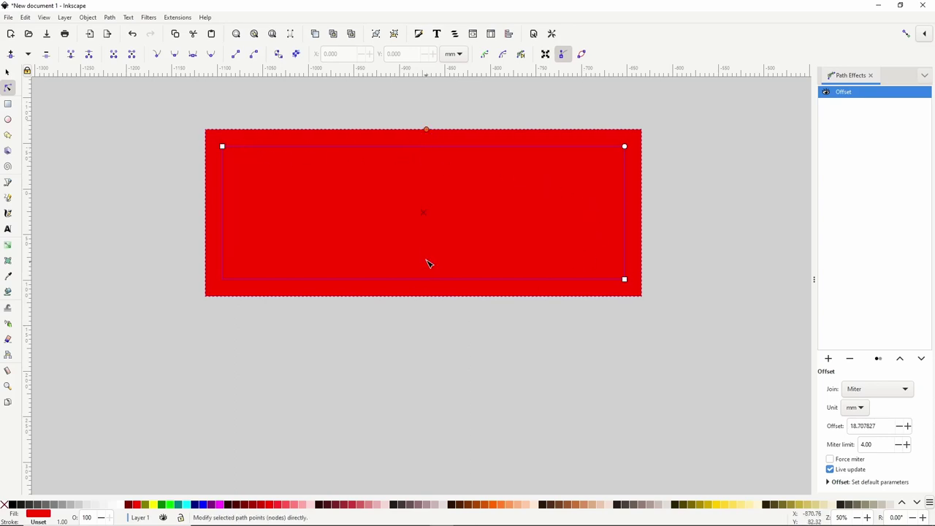
pyautogui.moveTo(223, 151)
pyautogui.mouseDown()
pyautogui.moveTo(240, 165)
pyautogui.moveTo(230, 155)
pyautogui.mouseUp()
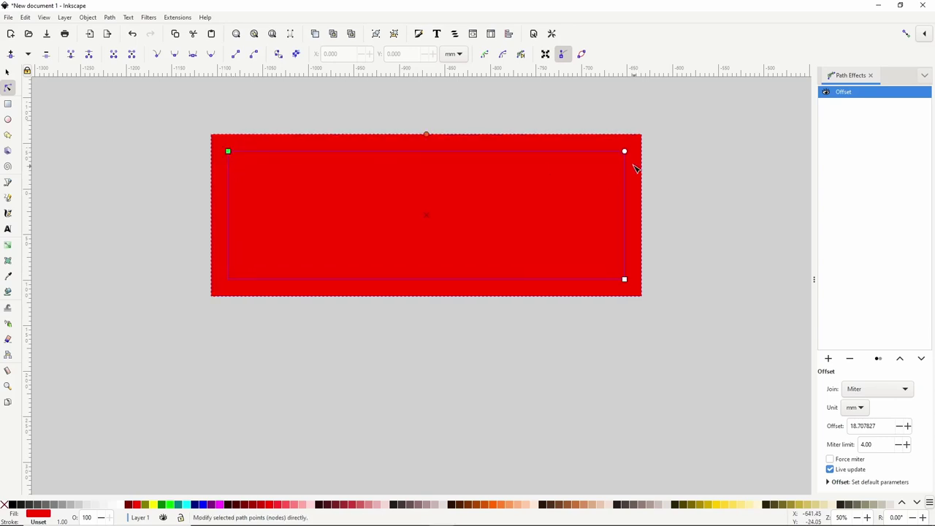
pyautogui.moveTo(625, 152)
pyautogui.mouseDown()
pyautogui.moveTo(624, 195)
pyautogui.moveTo(628, 139)
pyautogui.mouseUp()
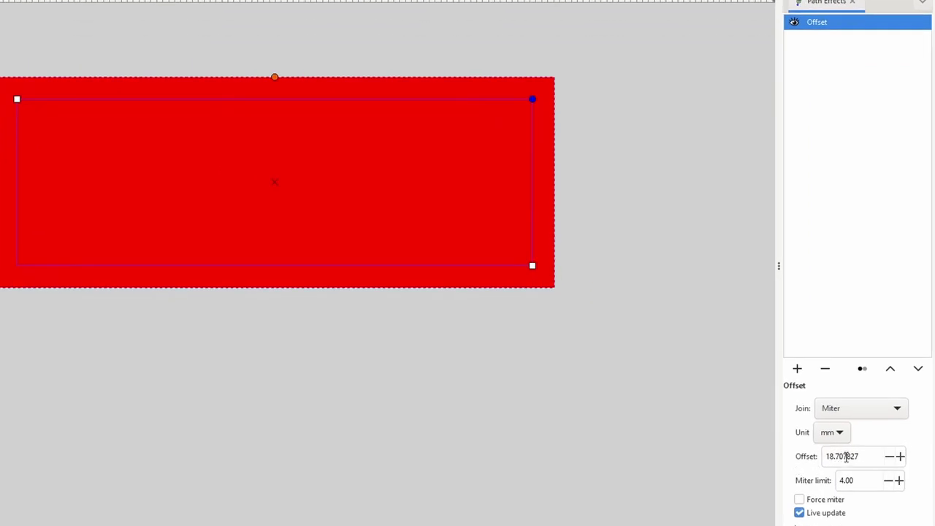
# - Set the rectangle's offset to exactly 25 mm
pyautogui.click(846, 456)
pyautogui.doubleClick(845, 456)
pyautogui.write('25')
pyautogui.press('Return')
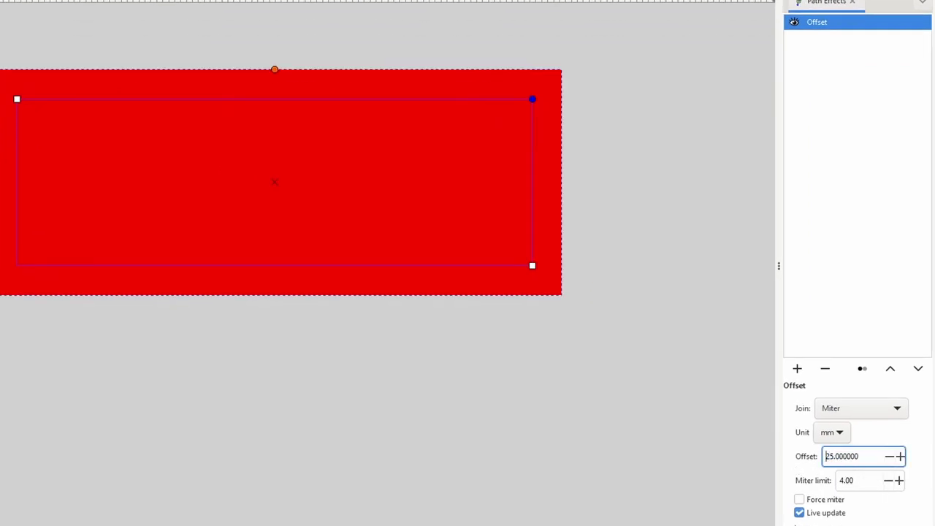
# - Set the rectangle's offset to -5 mm so that it shrinks inside the original outline
pyautogui.doubleClick(848, 457)
pyautogui.write('-')
pyautogui.write('5')
pyautogui.press('Return')
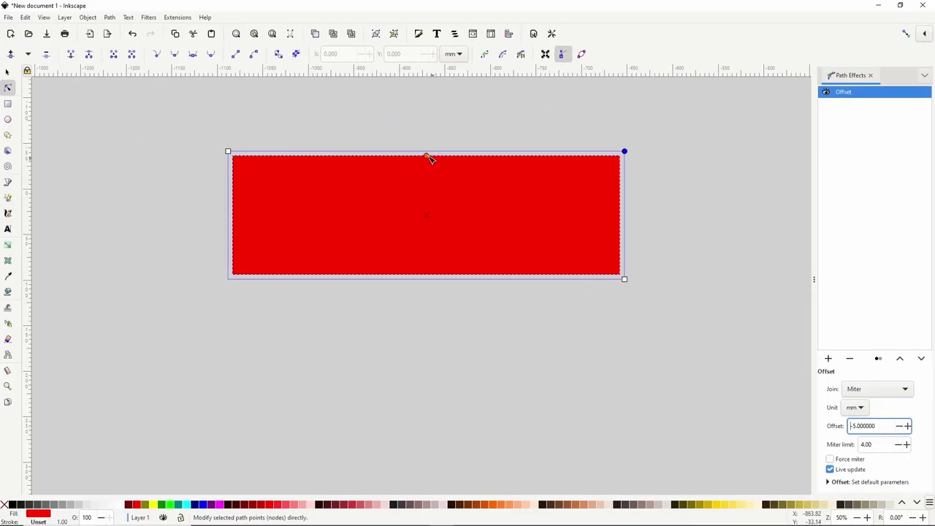
# - Adjust the rectangle's offset on the canvas to about 16.4 mm outward, keeping millimetres as the unit
pyautogui.moveTo(430, 159); pyautogui.dragTo(426, 140)
pyautogui.click(851, 407)
pyautogui.click(879, 410)
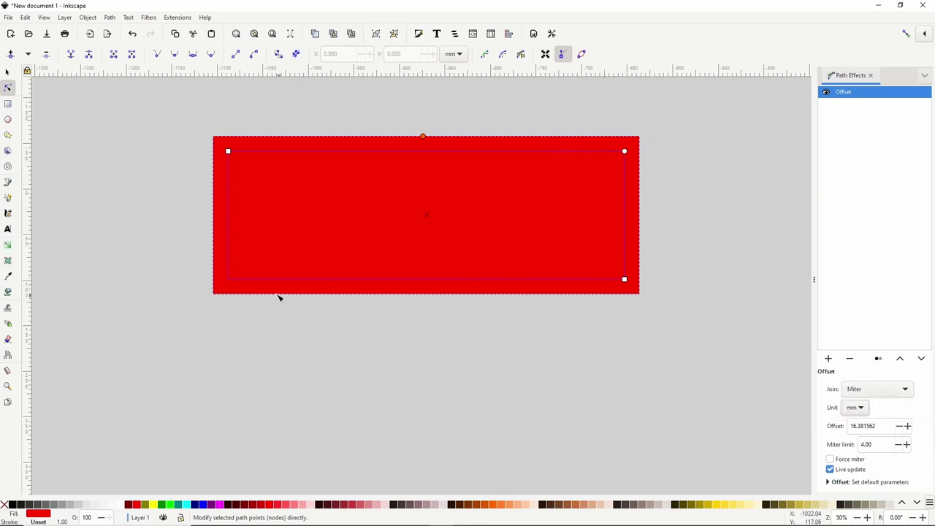
# - Change the join type of the rectangle's offset to Beveled
pyautogui.click(858, 393)
pyautogui.click(860, 321)
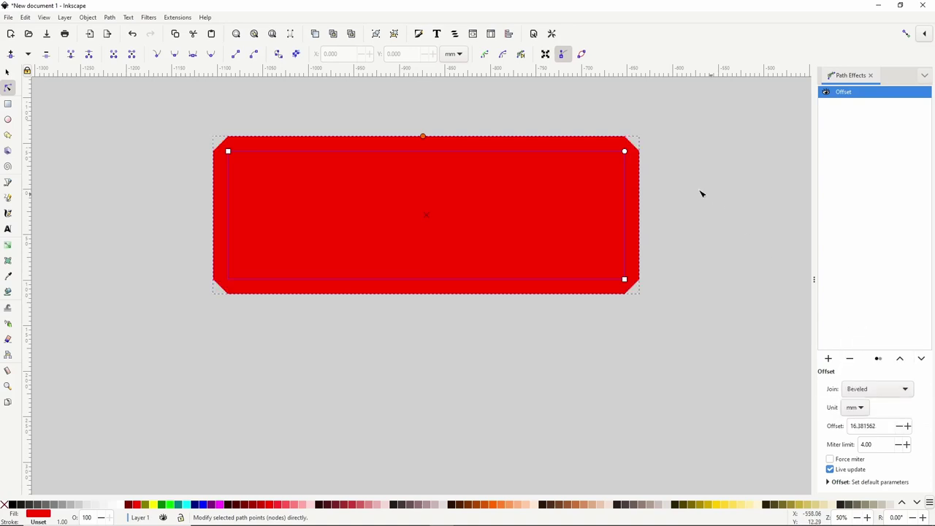
pyautogui.scroll(1, 619, 144)
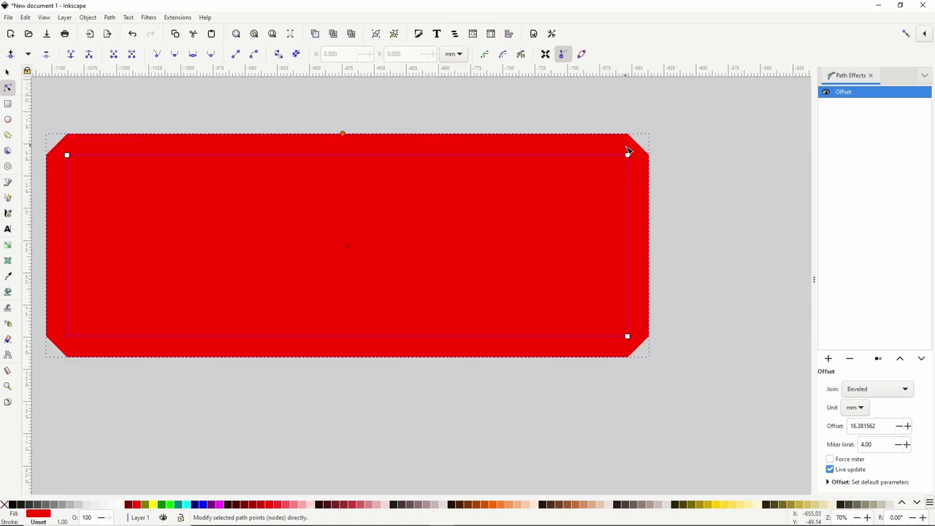
pyautogui.hscroll(-1, 530, 179)
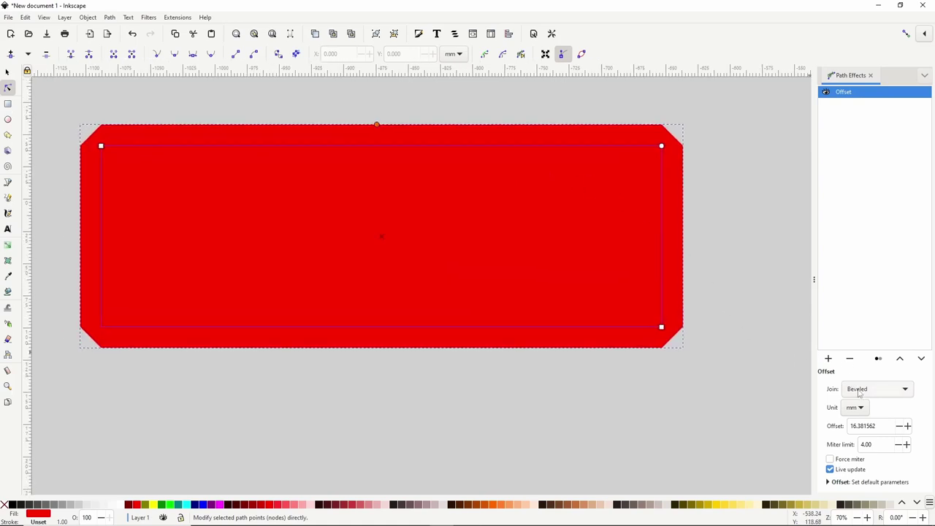
# - Change the join type of the rectangle's offset to Rounded
pyautogui.click(876, 388)
pyautogui.click(859, 488)
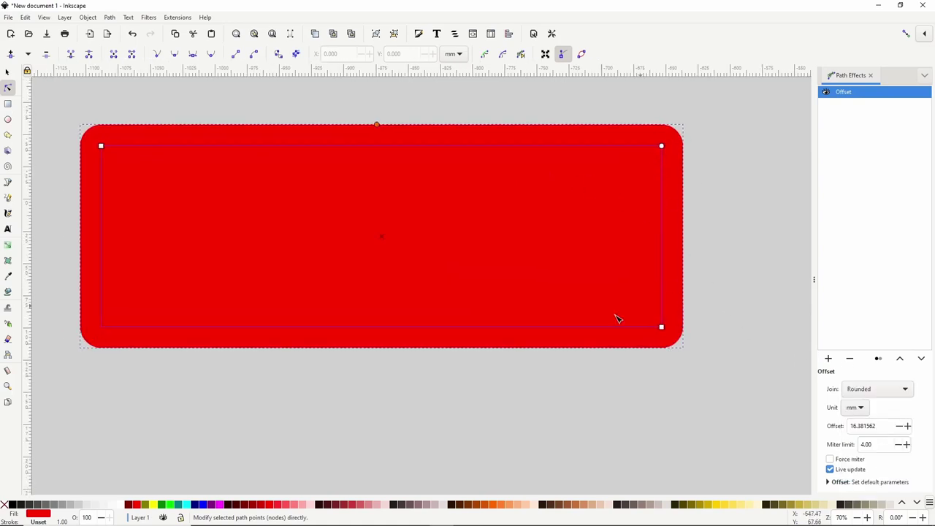
pyautogui.scroll(-1, 665, 161)
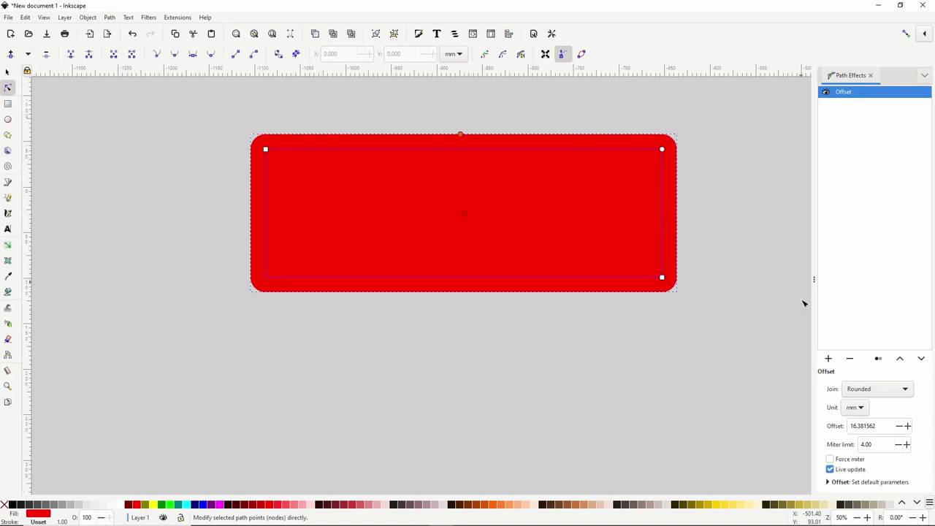
pyautogui.click(853, 387)
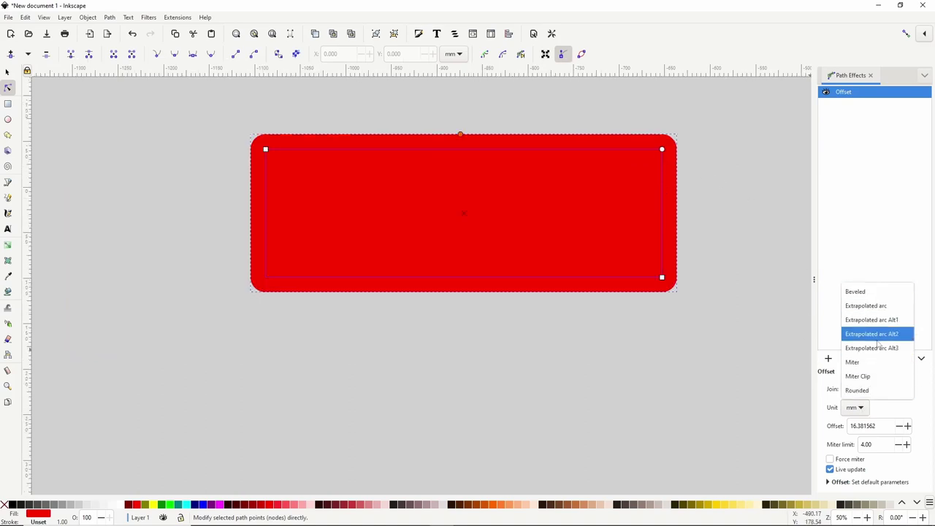
pyautogui.click(653, 357)
# - Draw a closed three-cornered shape below the rectangle with a concave left side, a curved right side and a straight base
pyautogui.scroll(-1, 653, 358)
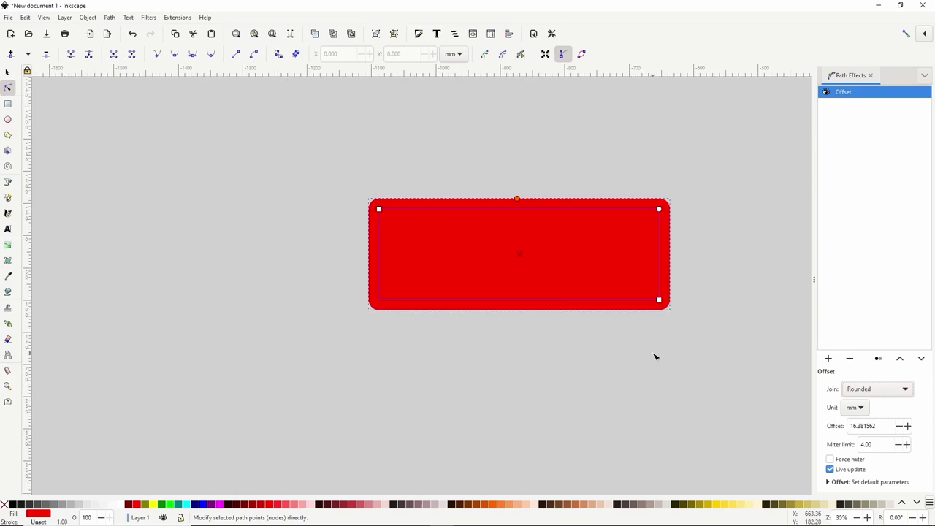
pyautogui.scroll(-2, 621, 318)
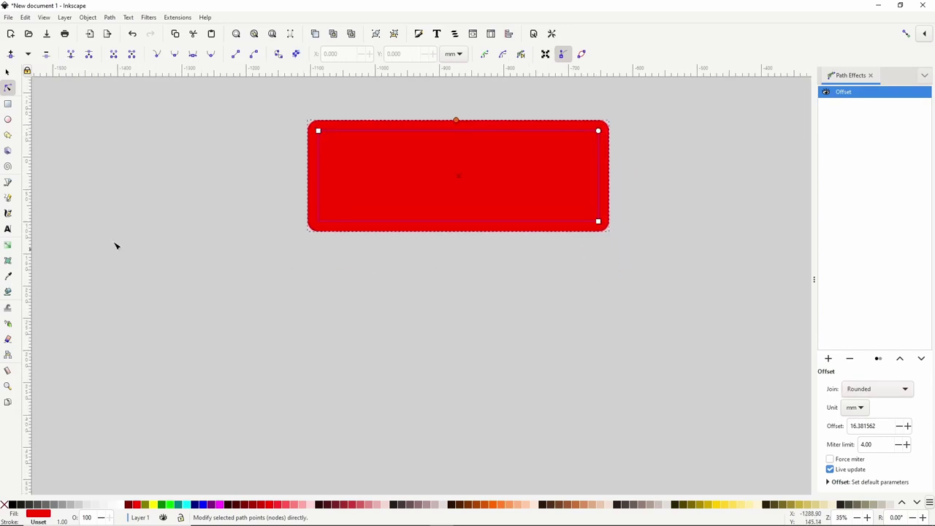
pyautogui.click(8, 182)
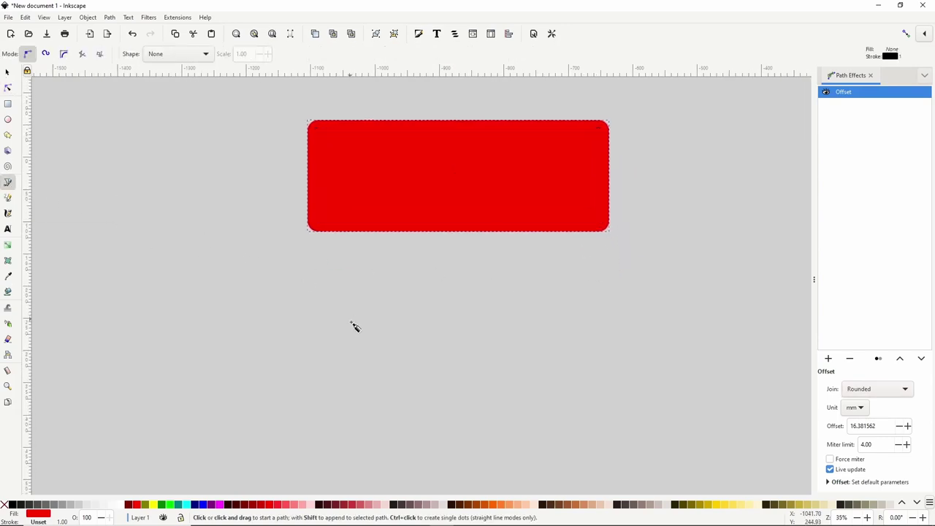
pyautogui.click(363, 356)
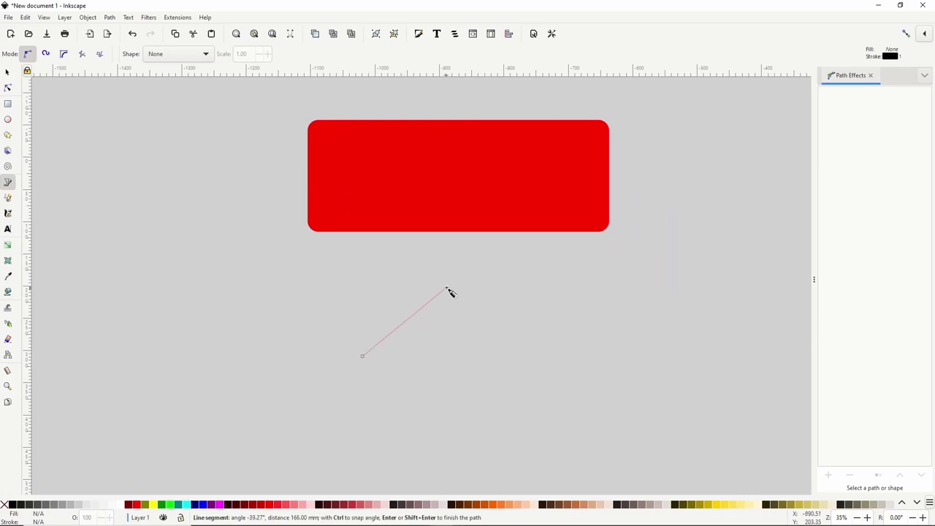
pyautogui.moveTo(450, 289); pyautogui.dragTo(493, 309)
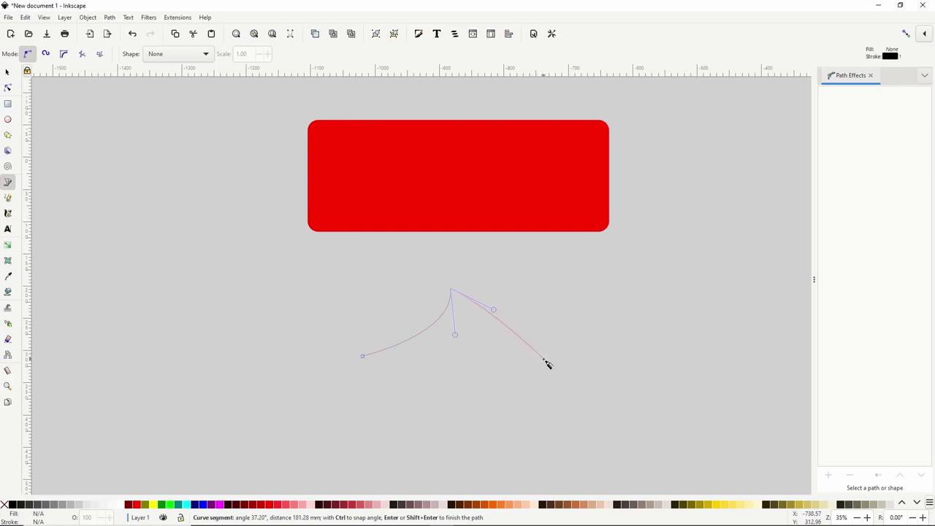
pyautogui.click(541, 356)
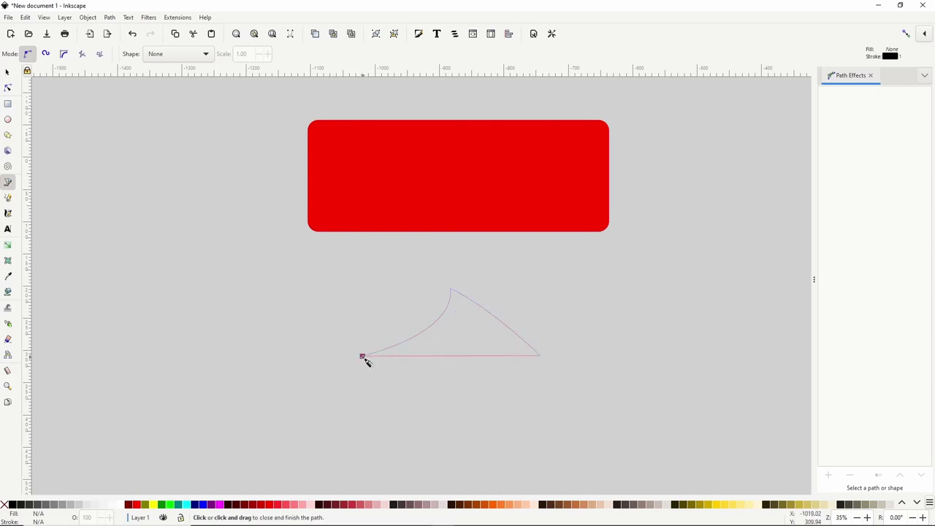
pyautogui.click(363, 357)
# - Fill the new three-cornered shape with blue (#0000FF) and remove its stroke
pyautogui.scroll(2, 363, 359)
pyautogui.hscroll(5, 361, 359)
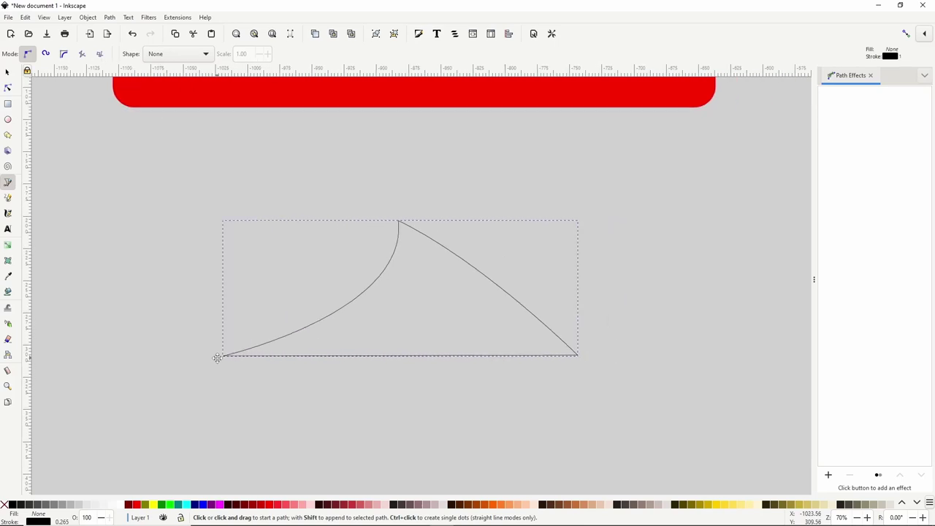
pyautogui.click(203, 505)
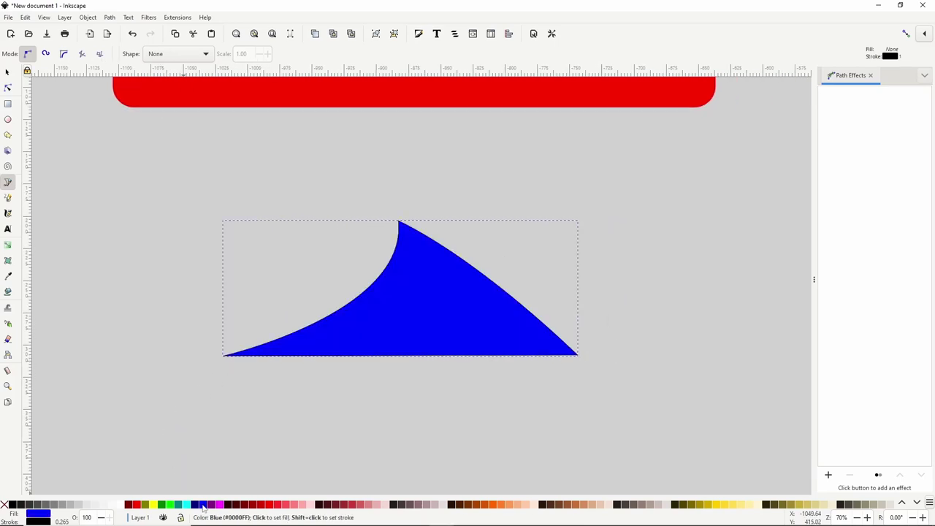
pyautogui.keyDown('shift'); pyautogui.click(4, 504); pyautogui.keyUp('shift')
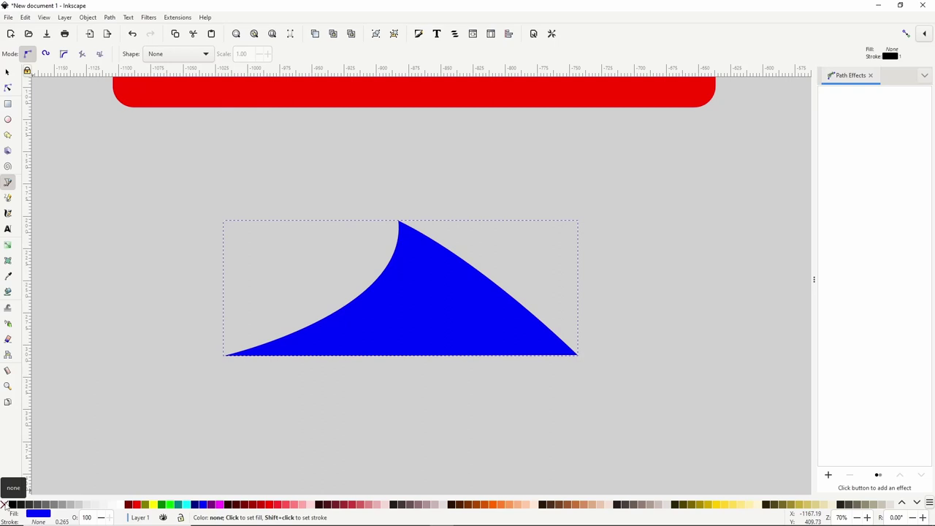
# - Apply the Offset path effect to the blue shape and offset it outward by about 11.1 mm
pyautogui.click(828, 476)
pyautogui.click(295, 138)
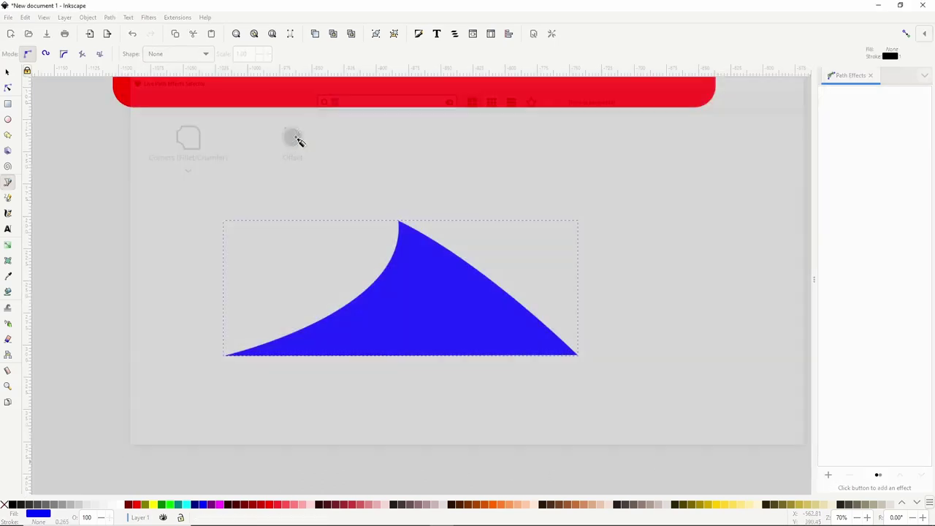
pyautogui.click(9, 88)
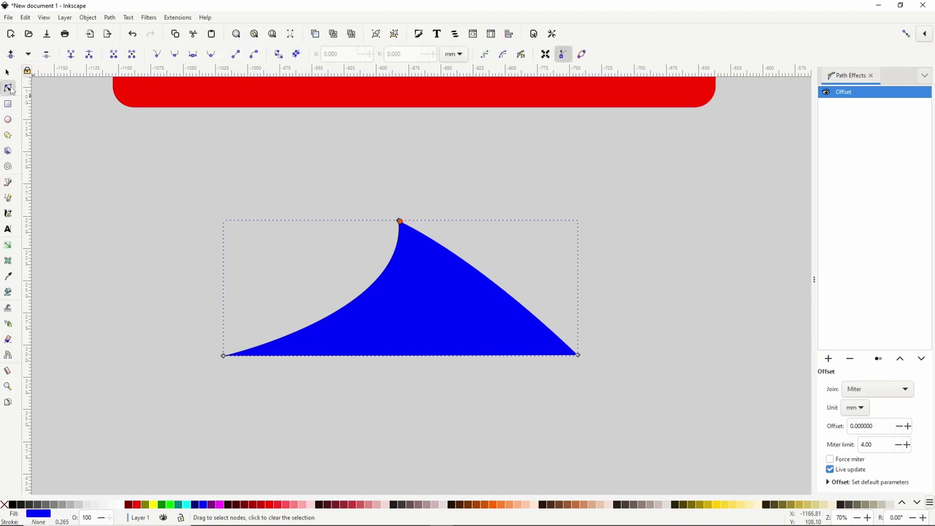
pyautogui.moveTo(399, 221); pyautogui.dragTo(394, 209)
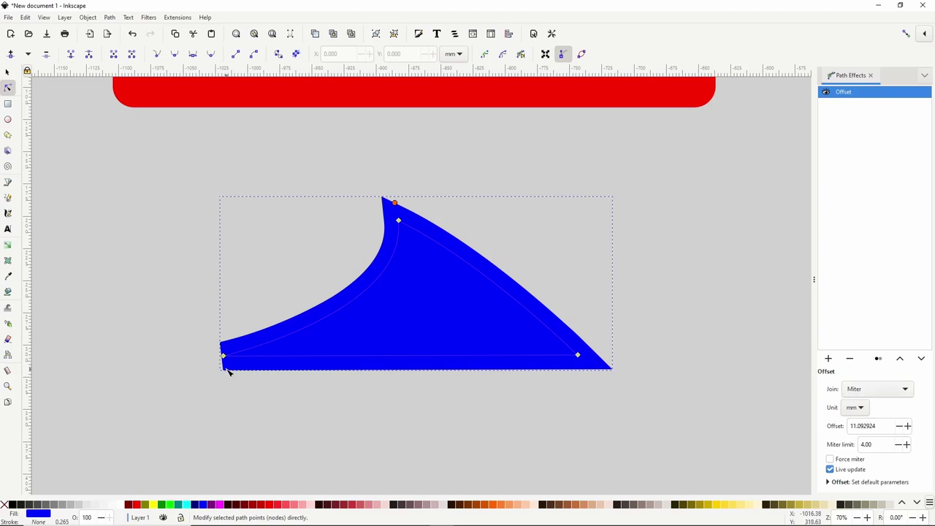
# - Set the miter limit of the blue shape's offset to 8.60 and try the Force miter option on and off
pyautogui.click(872, 444)
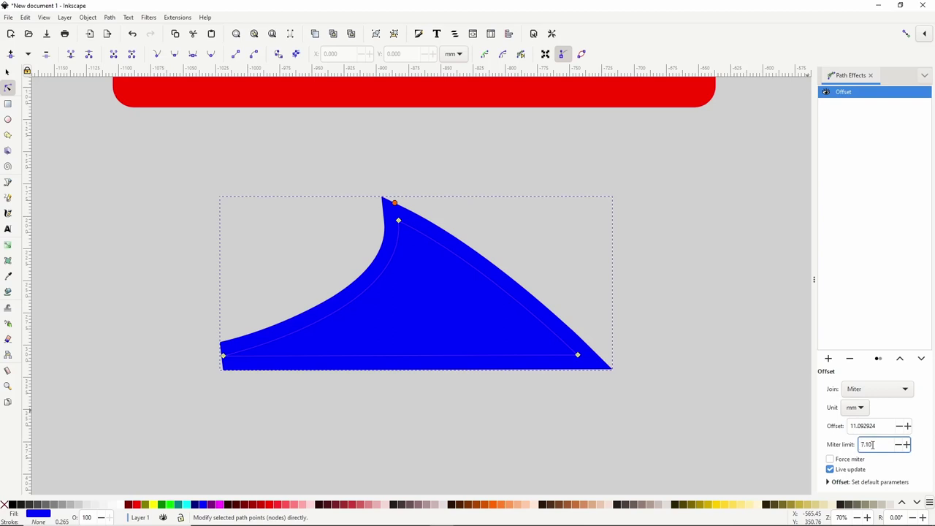
pyautogui.press('Return')
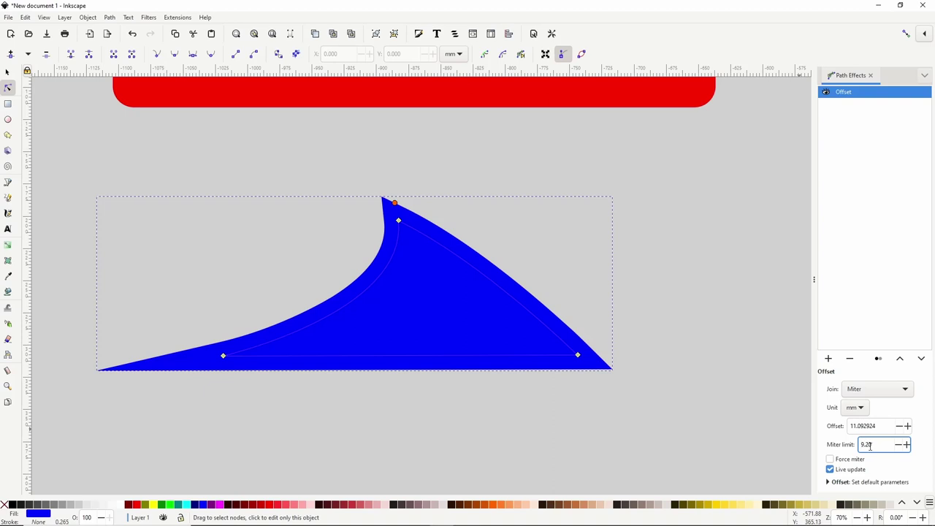
pyautogui.scroll(-3, 870, 445)
pyautogui.click(843, 458)
pyautogui.click(830, 460)
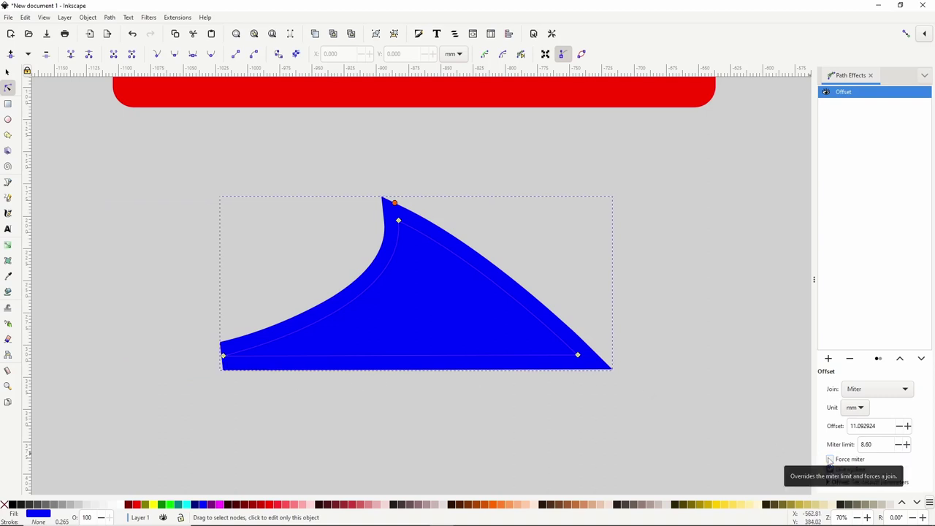
# - Set the blue shape's offset join to Miter Clip and vary the miter limit down to 0.30 and back up to 3.00
pyautogui.click(866, 391)
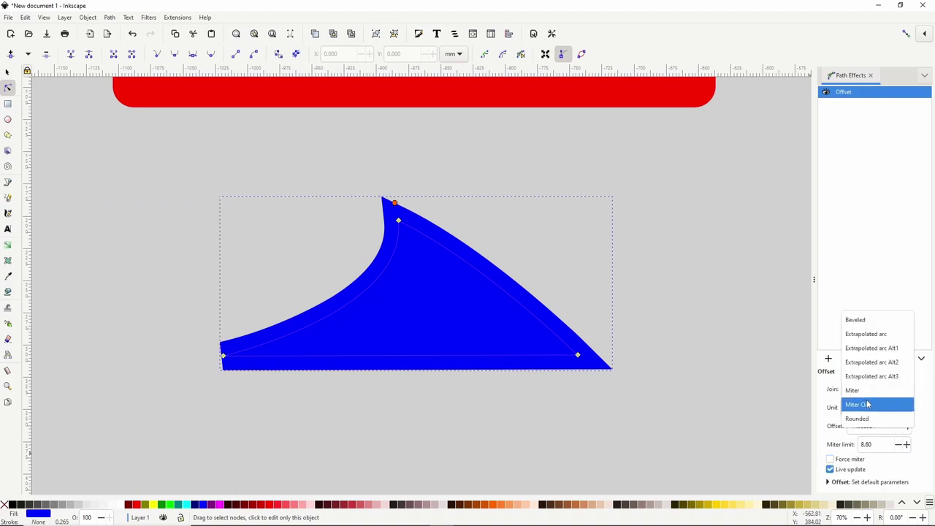
pyautogui.click(867, 404)
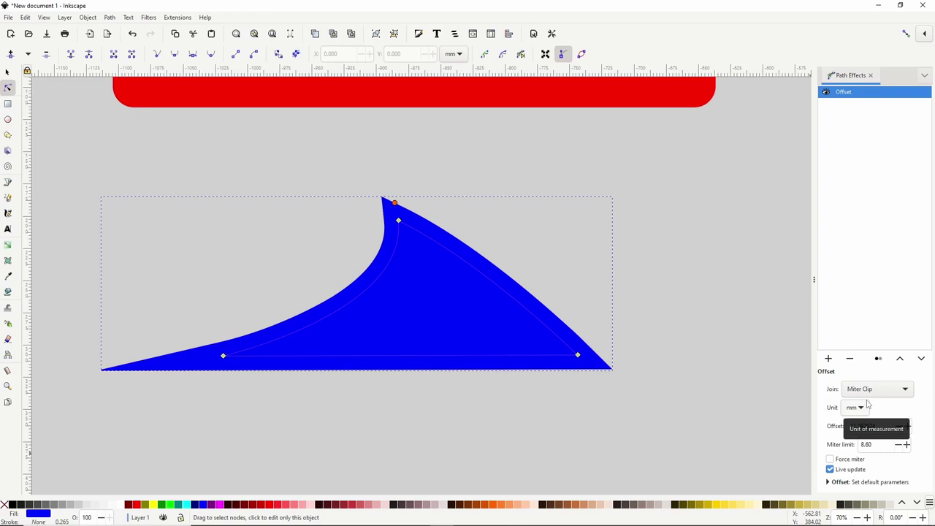
pyautogui.click(879, 447)
pyautogui.scroll(-2, 880, 447)
pyautogui.scroll(-10, 880, 447)
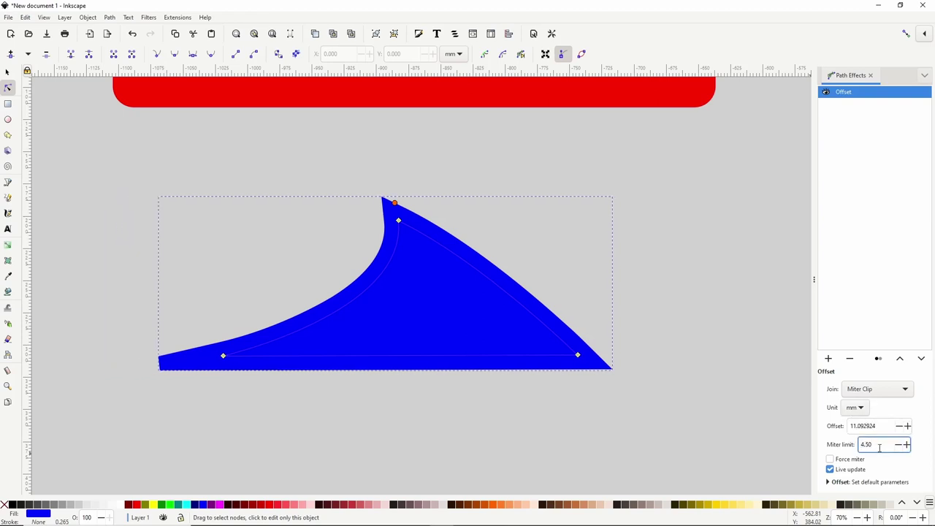
pyautogui.scroll(-8, 879, 447)
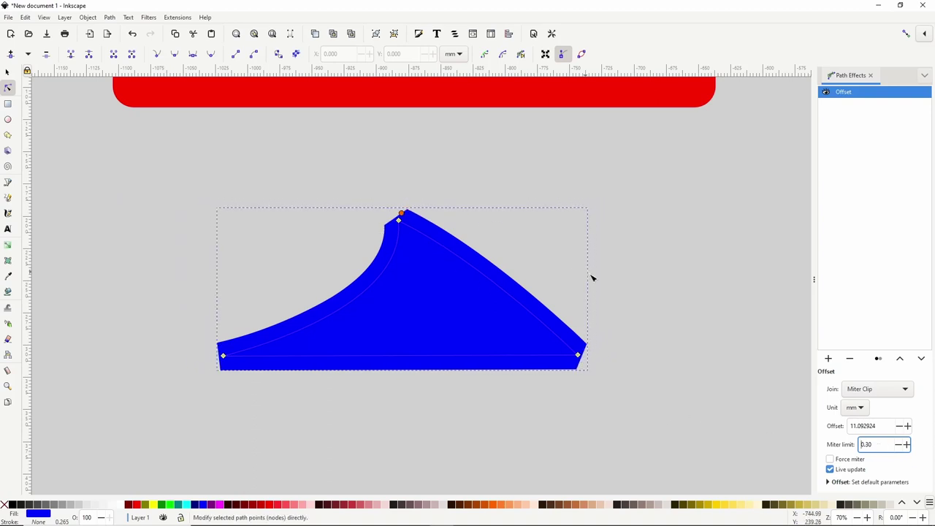
pyautogui.scroll(2, 871, 445)
pyautogui.scroll(20, 871, 445)
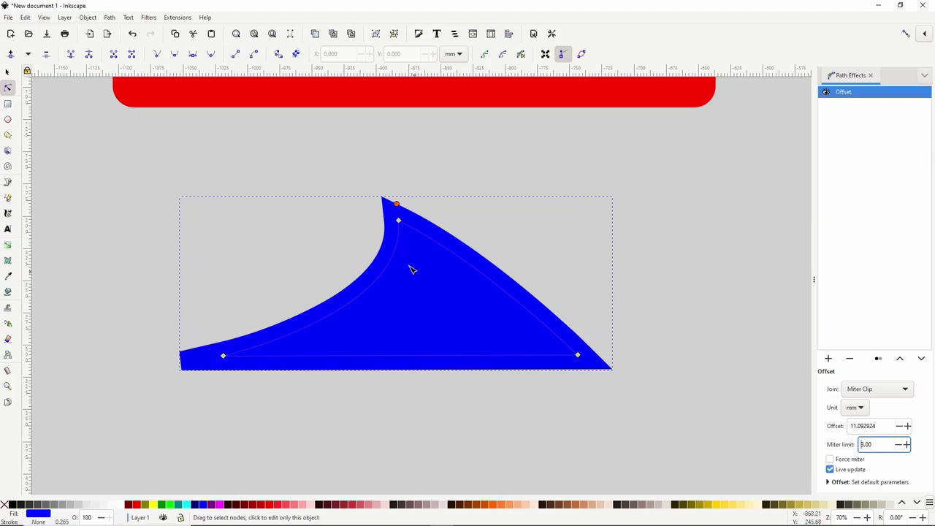
# - Change the blue shape's offset join to Extrapolated arc and raise its miter limit to 9.50
pyautogui.click(887, 389)
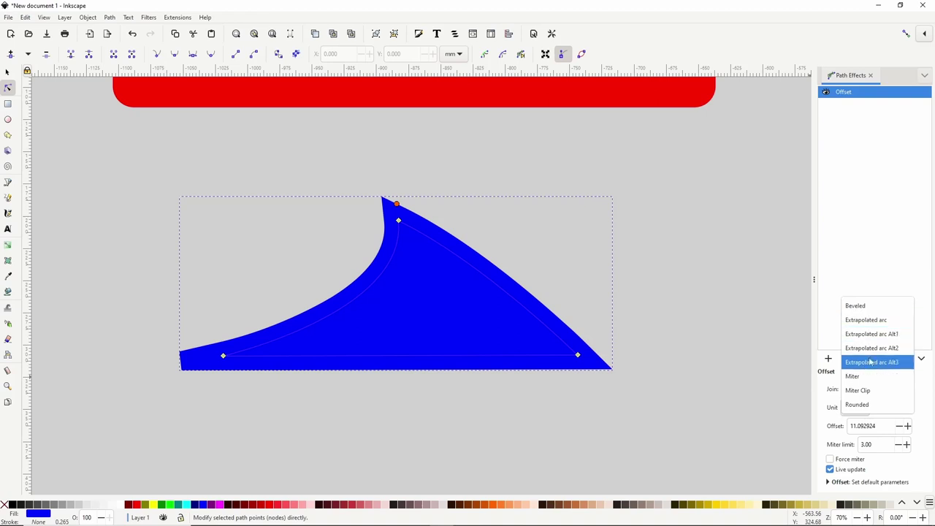
pyautogui.click(876, 321)
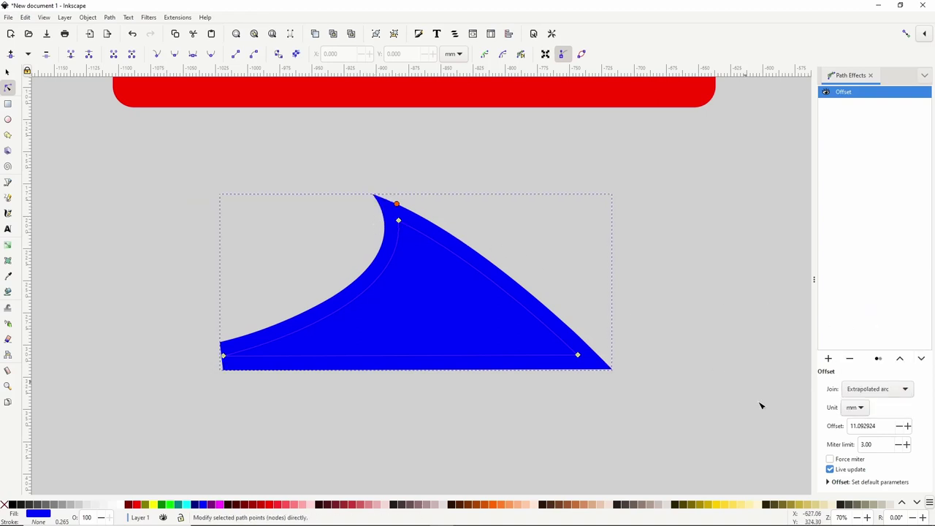
pyautogui.click(868, 443)
pyautogui.scroll(2, 868, 443)
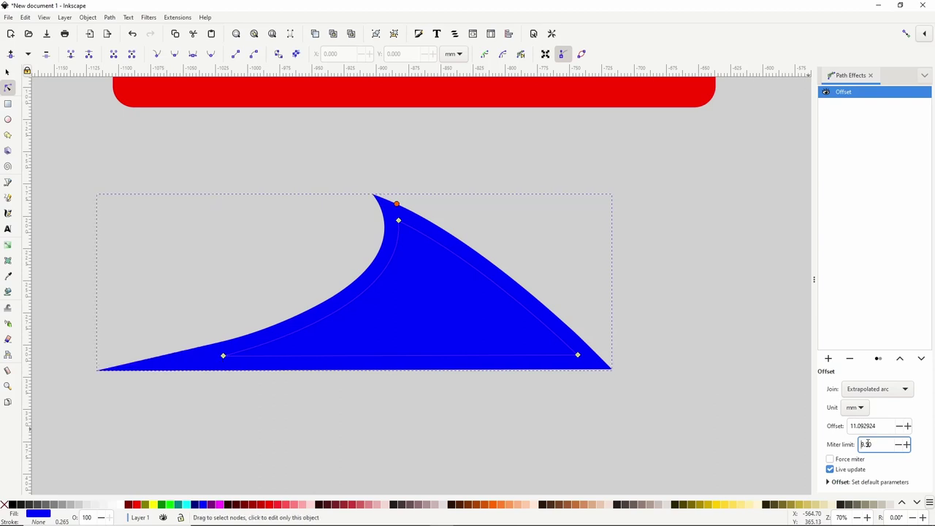
# - Flatten the curved right side with the top node's handle and switch the offset join to Extrapolated arc Alt1
pyautogui.click(398, 219)
pyautogui.moveTo(483, 261); pyautogui.dragTo(474, 272)
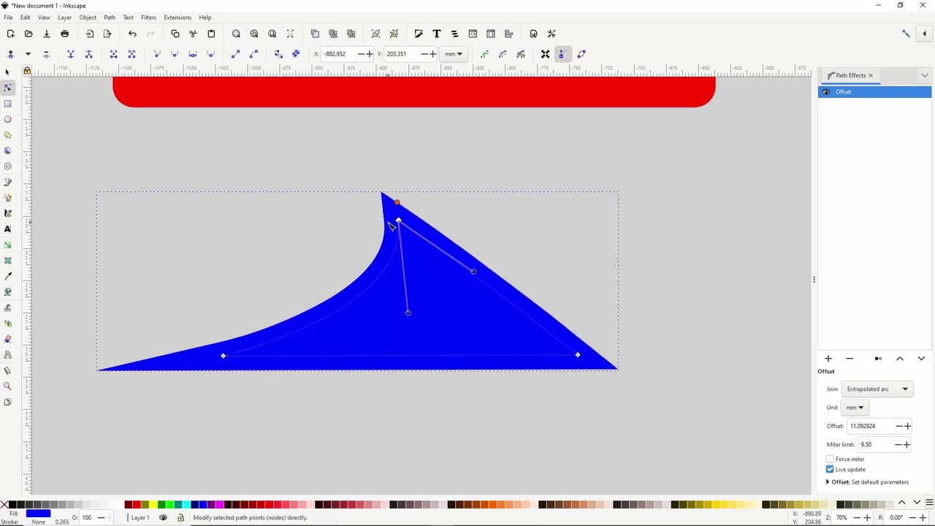
pyautogui.click(867, 389)
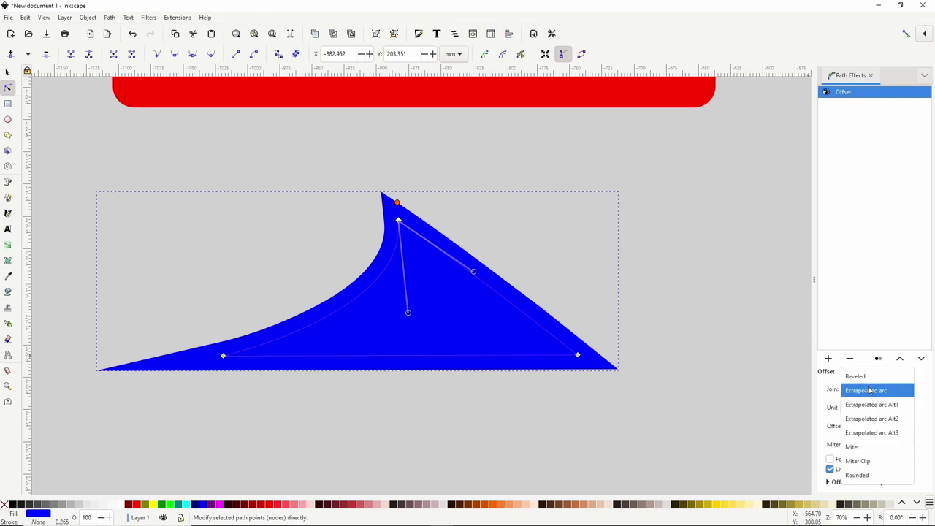
pyautogui.click(872, 404)
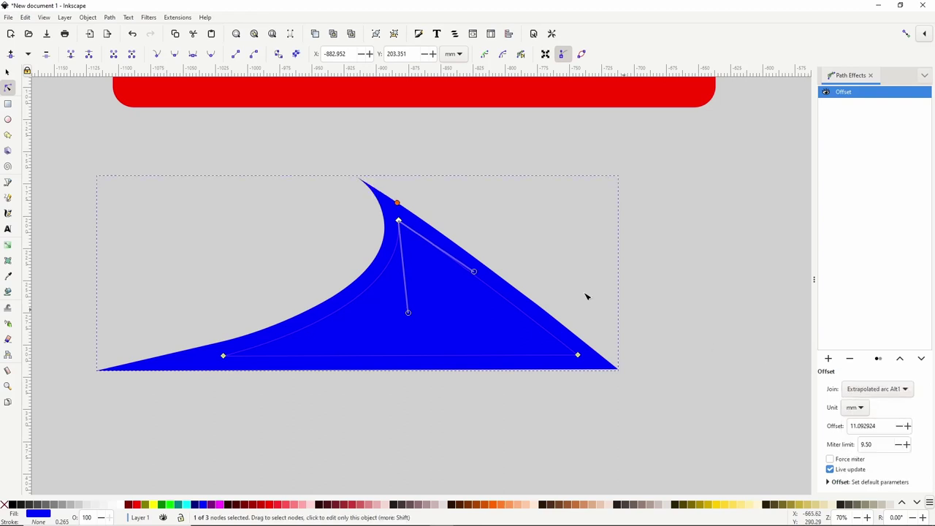
# - Try the Extrapolated arc Alt2 and Alt3 joins on the blue shape and return to Extrapolated arc Alt1
pyautogui.click(871, 390)
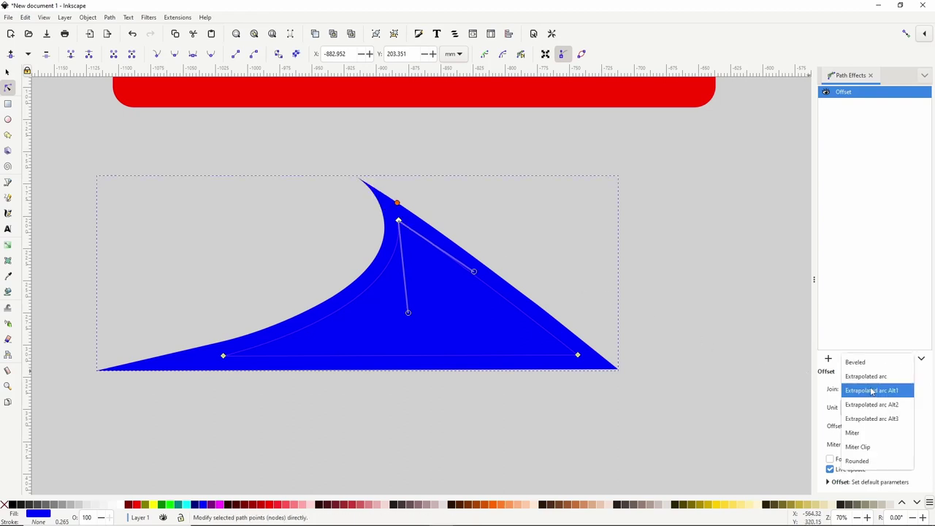
pyautogui.click(871, 403)
pyautogui.click(872, 391)
pyautogui.click(873, 403)
pyautogui.click(874, 389)
pyautogui.click(875, 363)
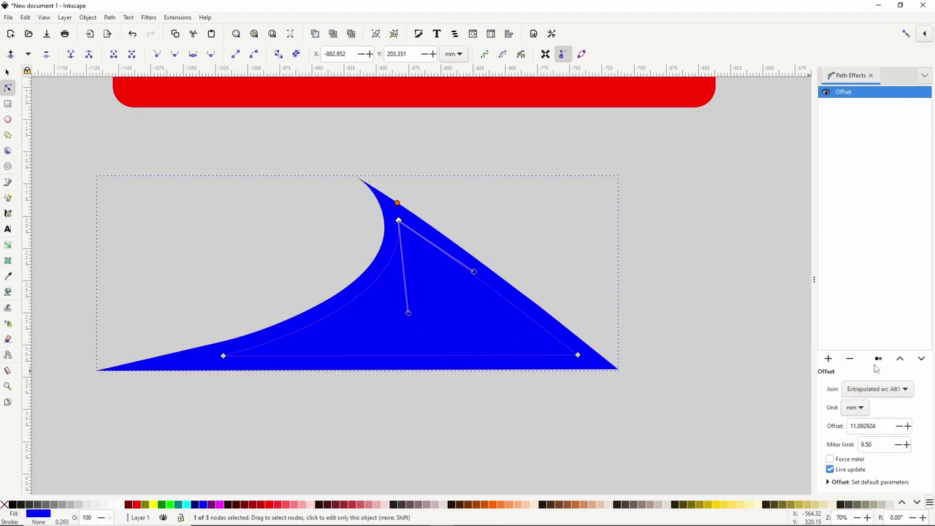
# - Move the offset point with Live update off, and with Live update back on increase the offset to about 13.4 mm
pyautogui.click(838, 472)
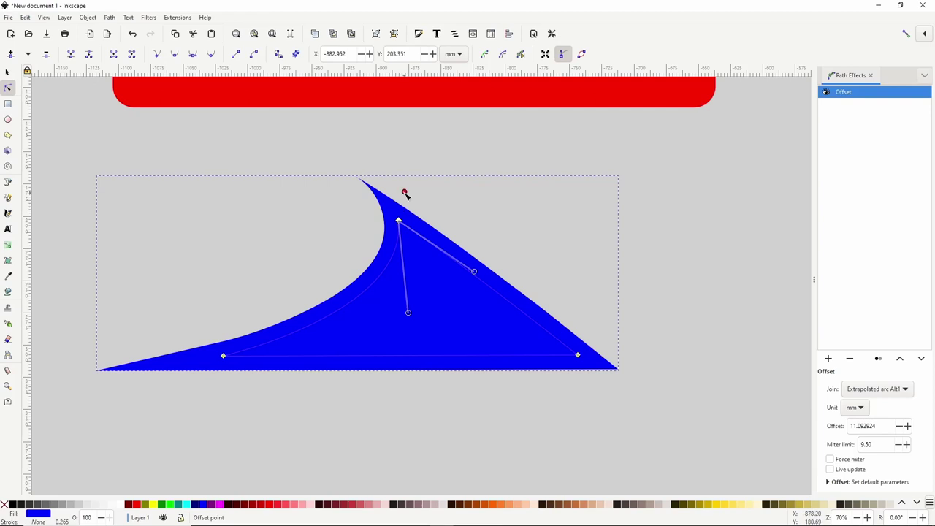
pyautogui.moveTo(405, 193); pyautogui.dragTo(402, 210)
pyautogui.click(829, 468)
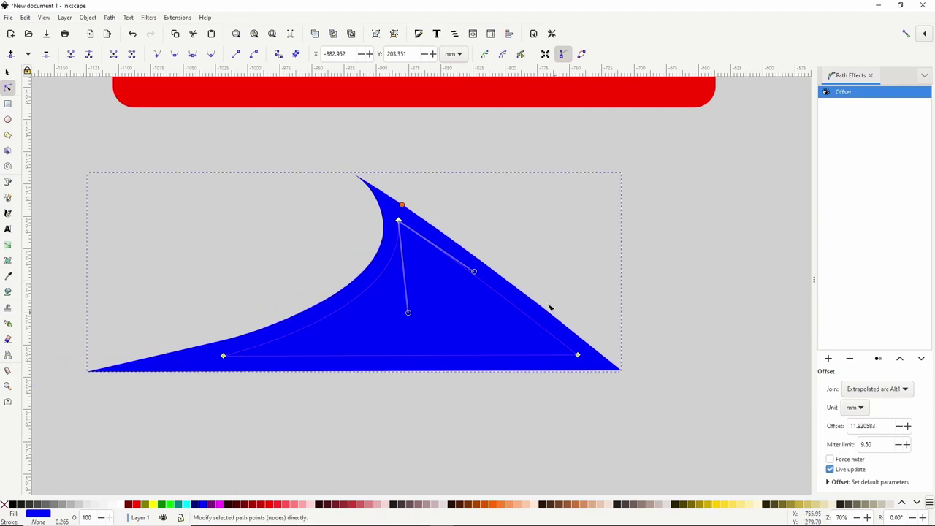
pyautogui.moveTo(403, 206)
pyautogui.mouseDown()
pyautogui.moveTo(416, 192)
pyautogui.moveTo(413, 211)
pyautogui.mouseUp()
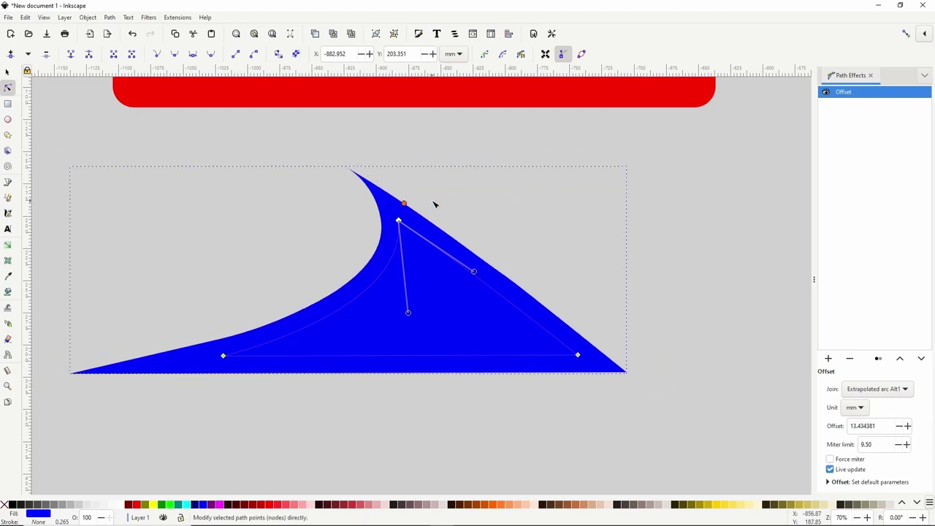
# - Convert the offset blue shape to a plain path and pull a node on its right side outward
pyautogui.click(110, 17)
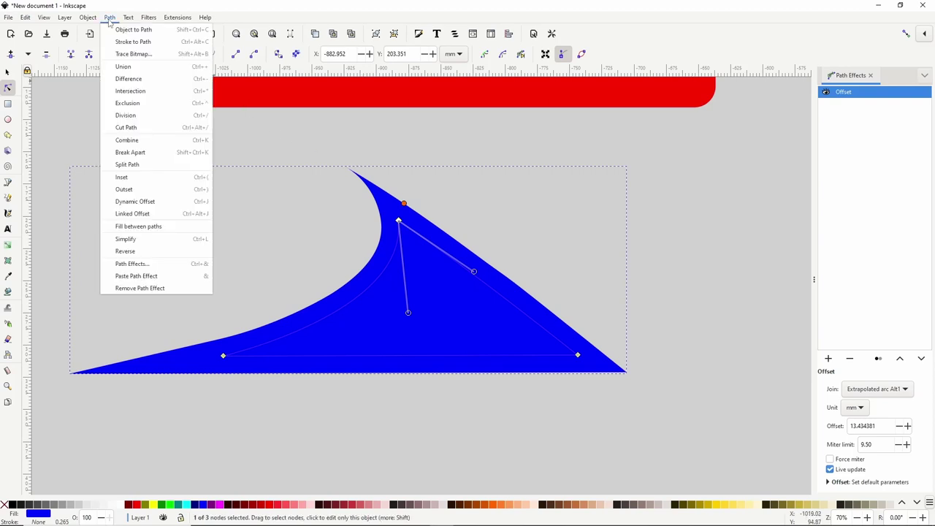
pyautogui.click(120, 29)
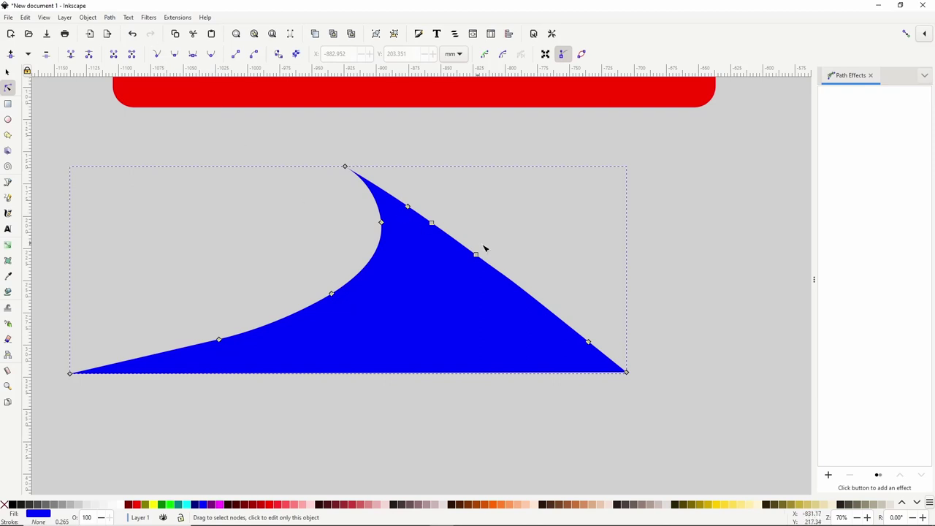
pyautogui.moveTo(476, 254); pyautogui.dragTo(504, 237)
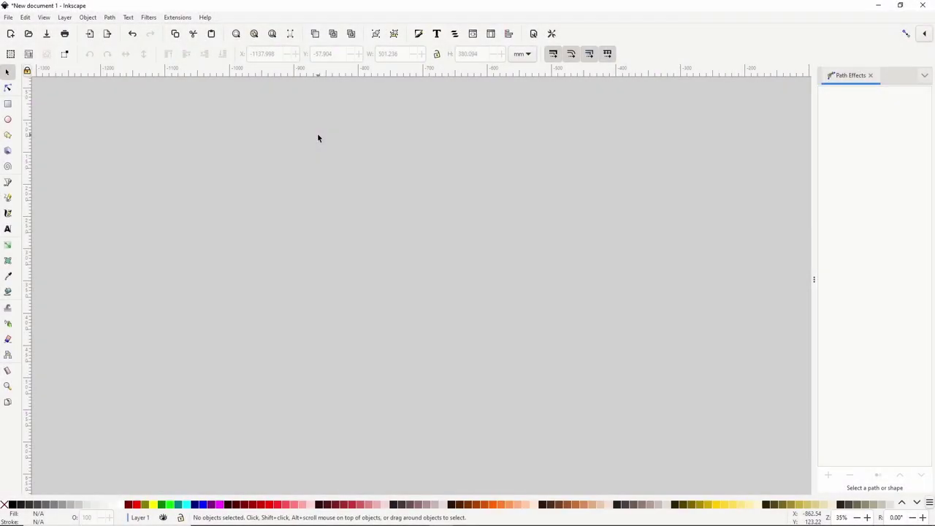
# - Draw a blue five-cornered star about 250 mm wide and 256 mm high on an empty area of the canvas
pyautogui.click(7, 135)
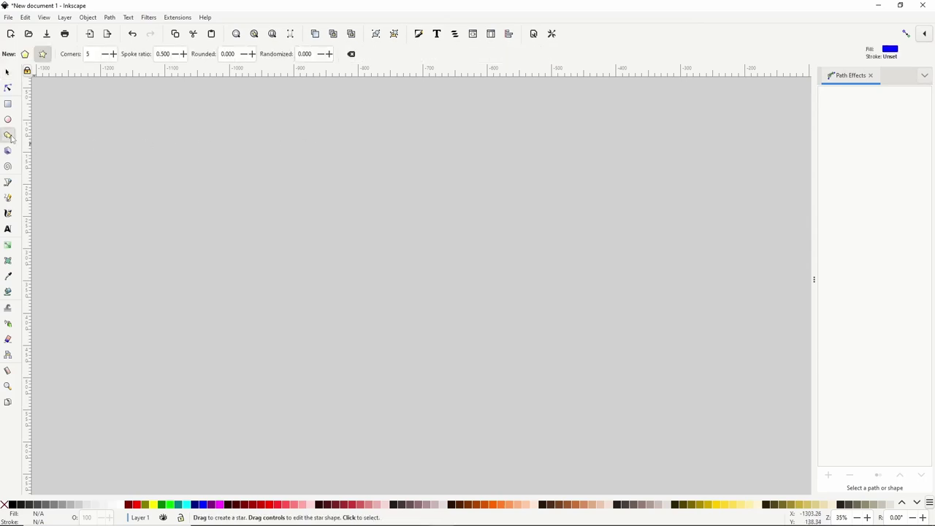
pyautogui.moveTo(309, 224); pyautogui.dragTo(376, 282)
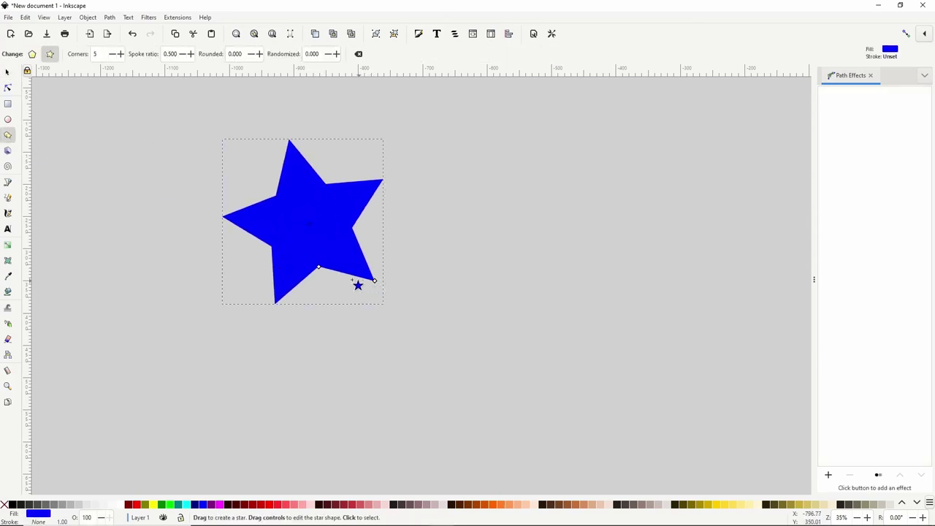
pyautogui.click(7, 71)
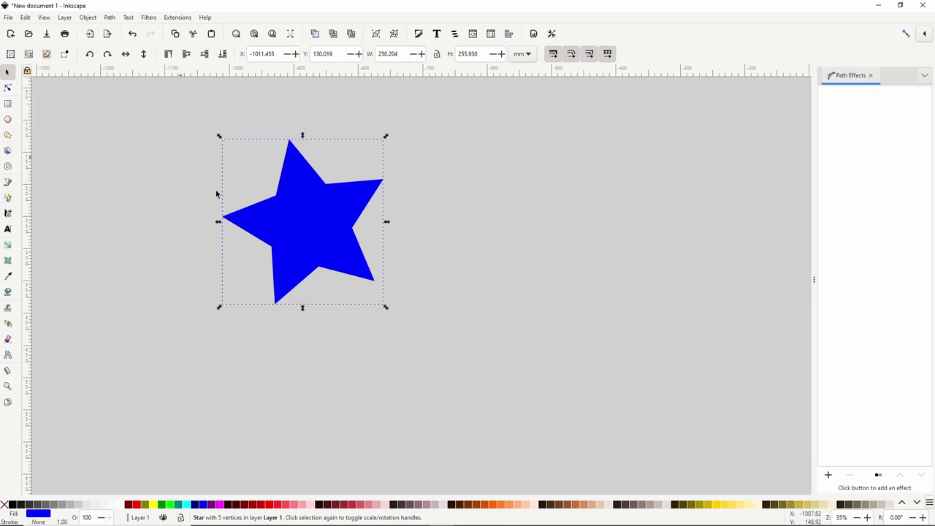
# - Duplicate the star, fill the copy with magenta and lower it beneath the blue star
pyautogui.rightClick(318, 227)
pyautogui.click(347, 273)
pyautogui.click(223, 505)
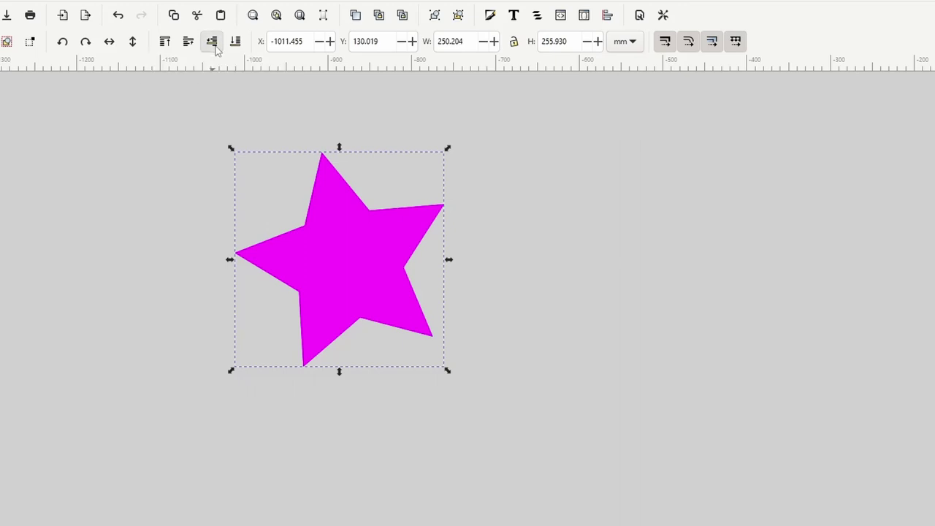
pyautogui.click(213, 43)
# - Apply the Offset path effect to the magenta star, offsetting it outward by about 19.6 mm with a Rounded join
pyautogui.click(828, 475)
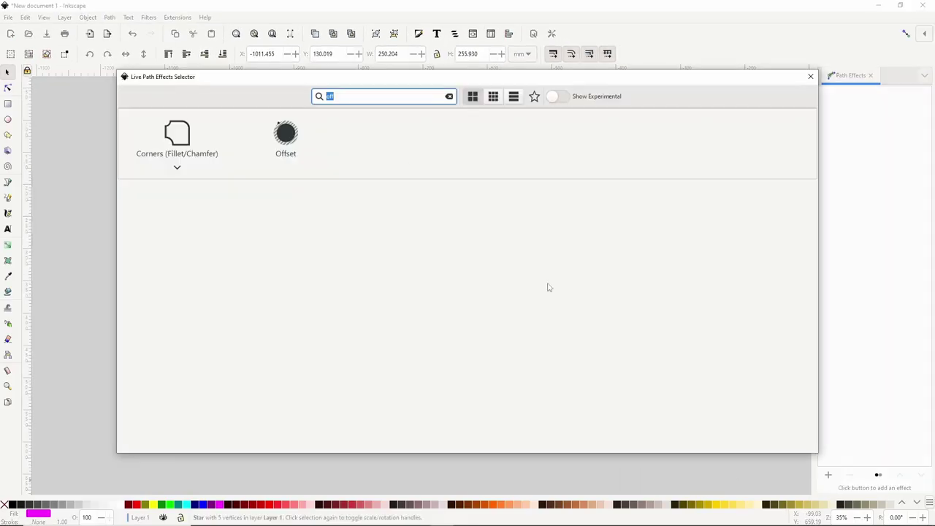
pyautogui.click(293, 138)
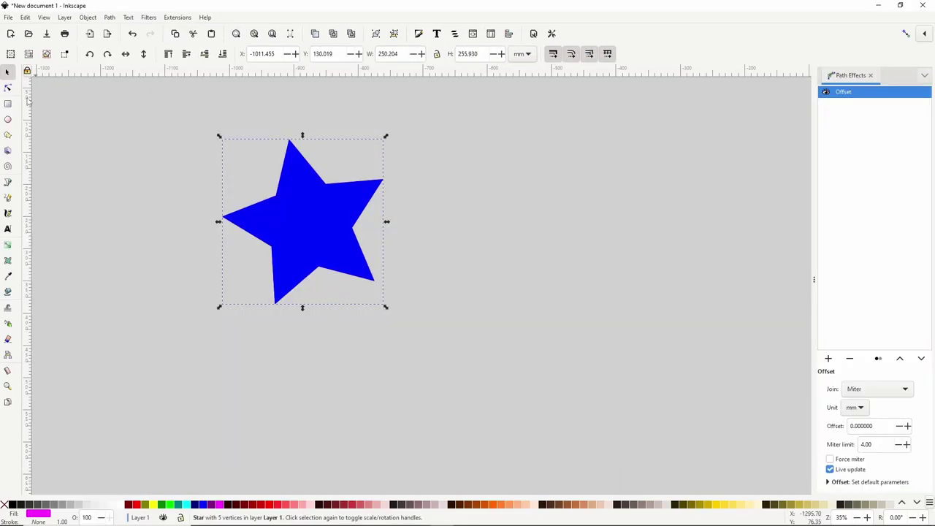
pyautogui.click(8, 87)
pyautogui.moveTo(293, 146); pyautogui.dragTo(296, 128)
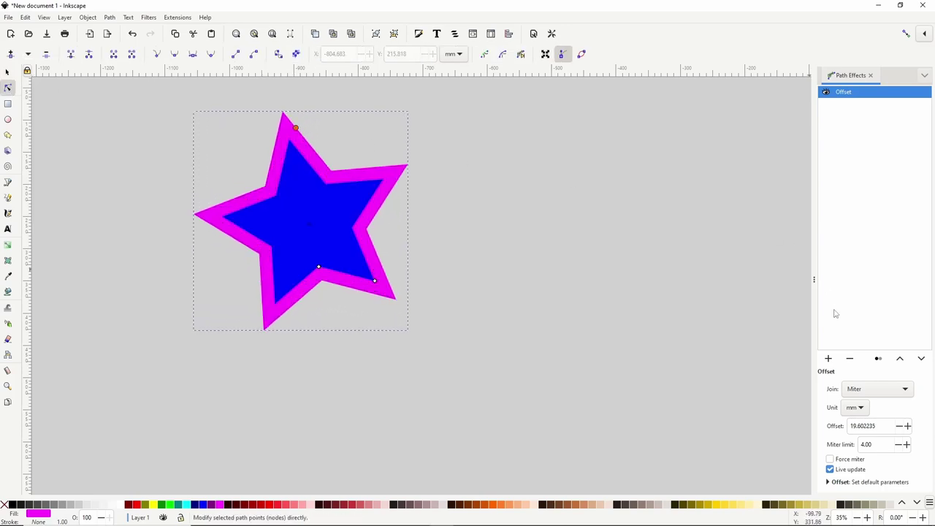
pyautogui.click(866, 389)
pyautogui.click(859, 417)
# - Duplicate the blue star and fill the copy with bright green
pyautogui.moveTo(324, 255); pyautogui.dragTo(361, 271)
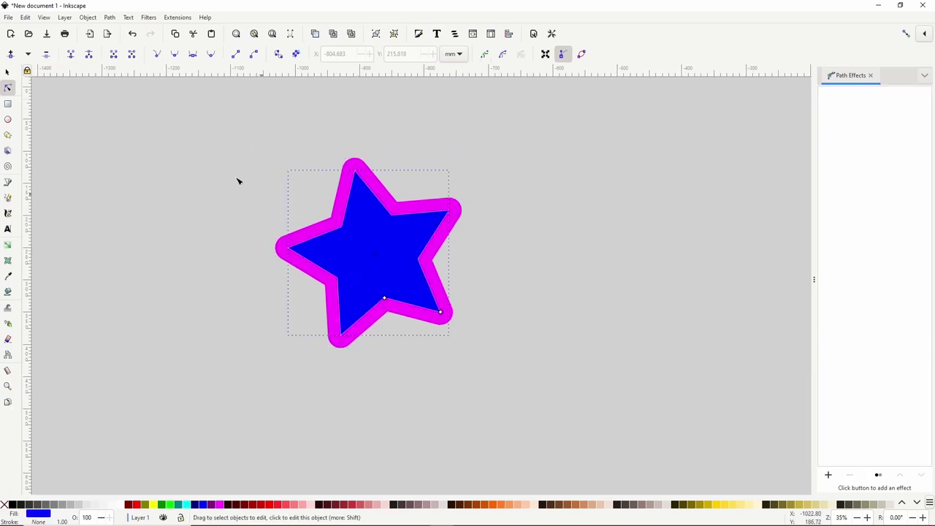
pyautogui.click(8, 71)
pyautogui.rightClick(379, 258)
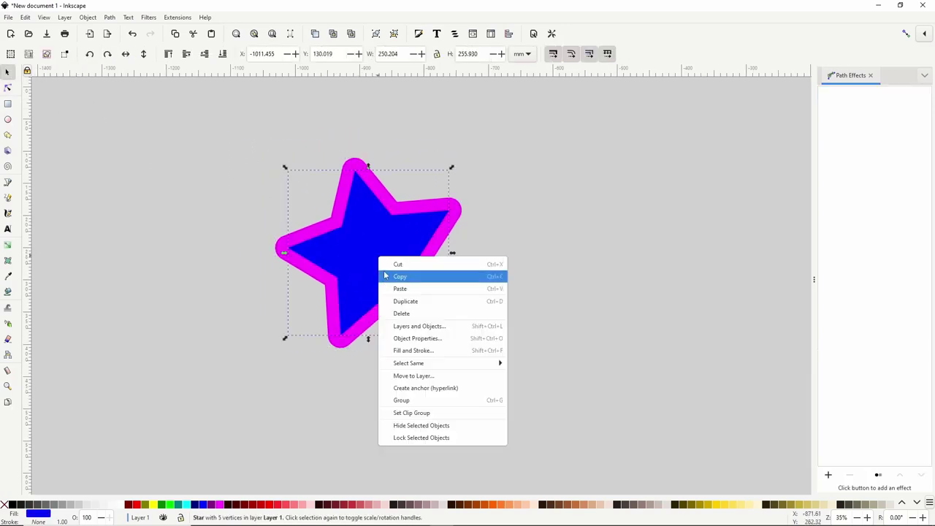
pyautogui.click(401, 303)
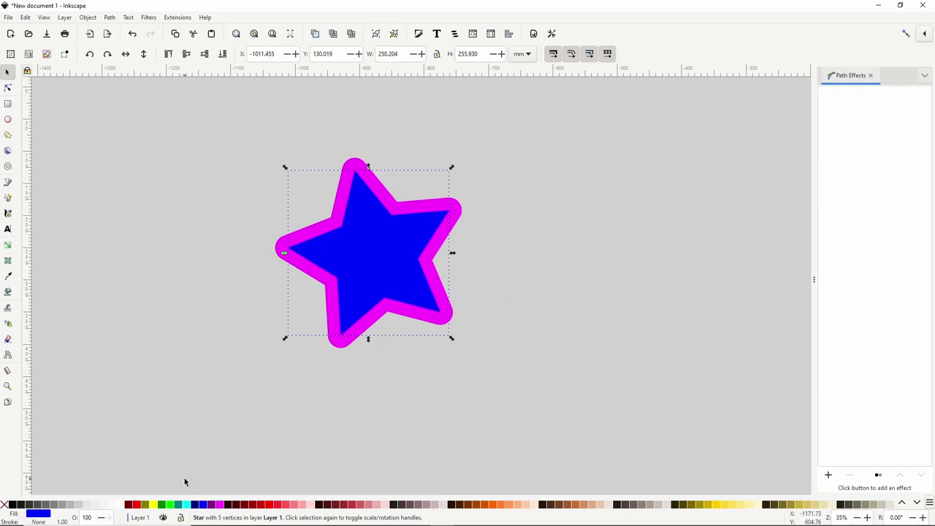
pyautogui.click(170, 504)
# - Apply the Offset path effect to the green star, offsetting it inward by about 18.5 mm with a Beveled join
pyautogui.click(828, 476)
pyautogui.click(288, 135)
pyautogui.click(8, 87)
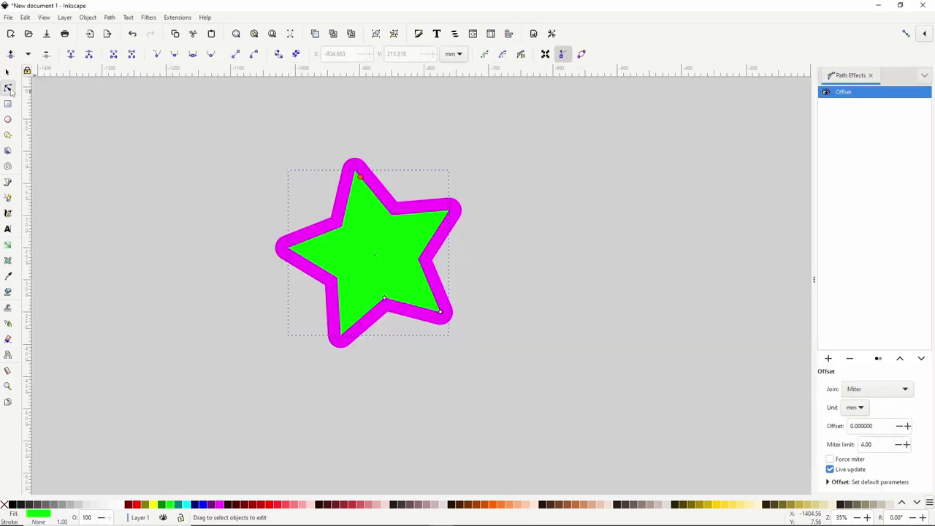
pyautogui.moveTo(360, 178); pyautogui.dragTo(360, 197)
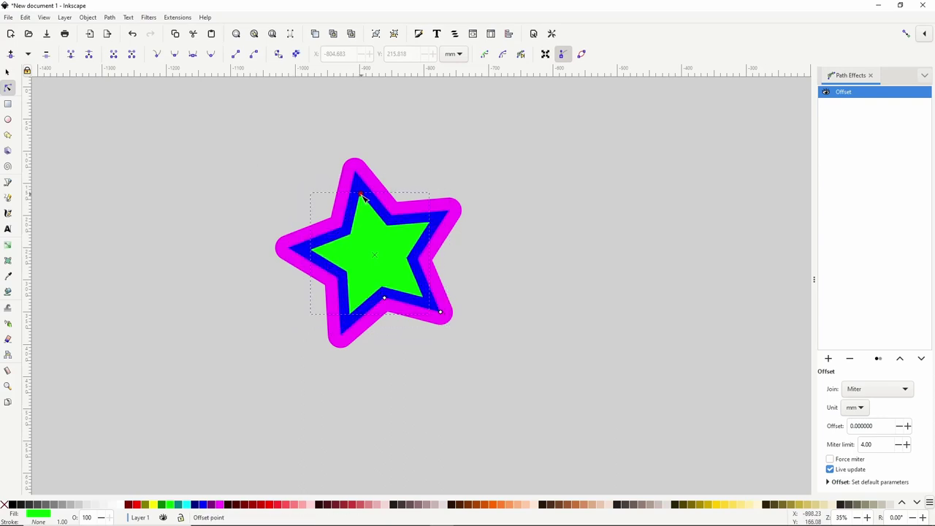
pyautogui.click(872, 388)
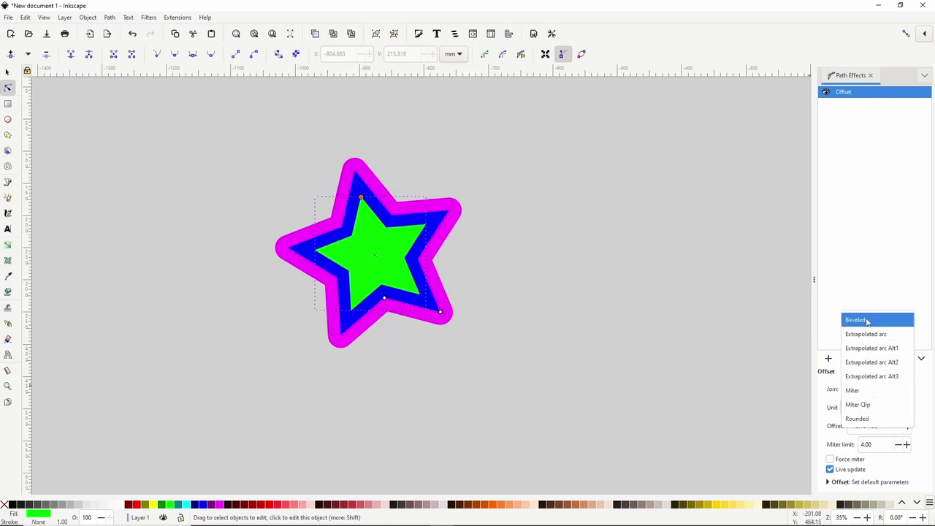
pyautogui.click(867, 319)
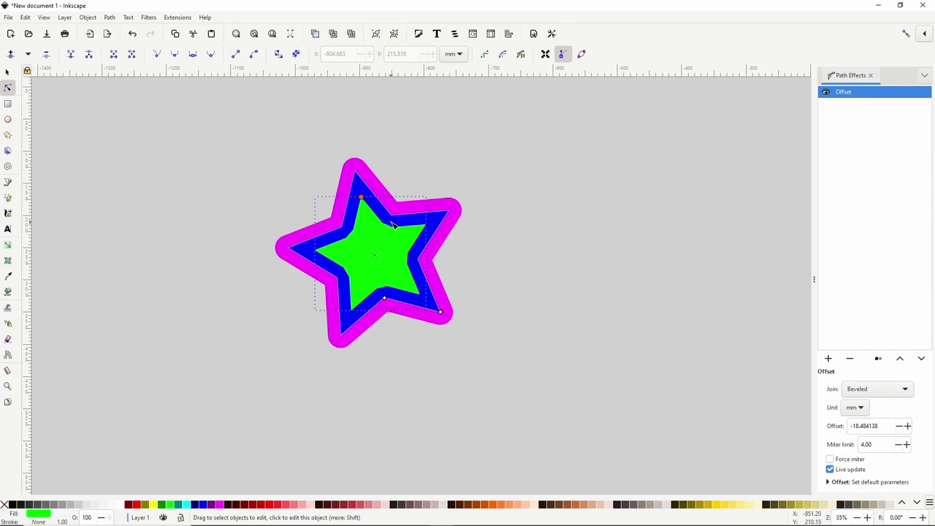
# - Duplicate the blue star and place the copy to the right of the layered star
pyautogui.click(401, 218)
pyautogui.click(8, 72)
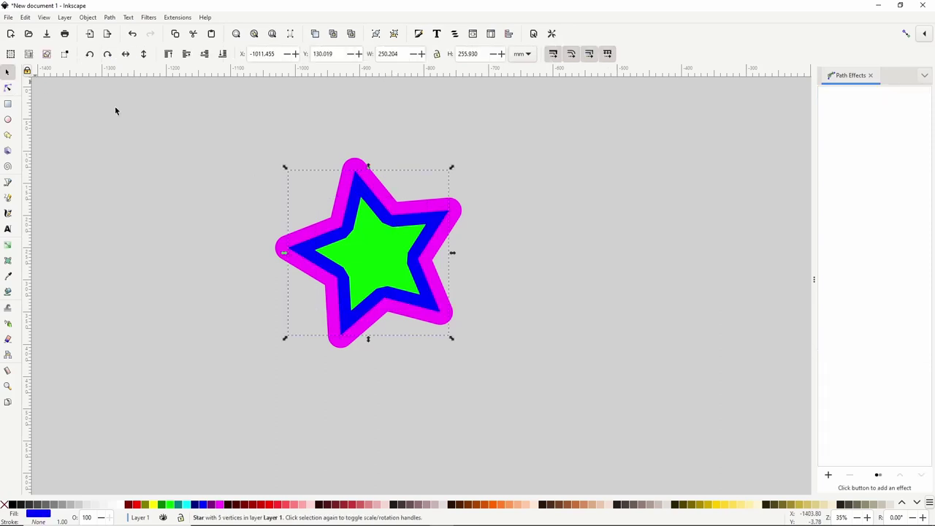
pyautogui.rightClick(404, 217)
pyautogui.click(431, 265)
pyautogui.moveTo(376, 252); pyautogui.dragTo(638, 241)
pyautogui.hscroll(2, 540, 251)
pyautogui.hscroll(3, 540, 251)
pyautogui.scroll(-1, 540, 251)
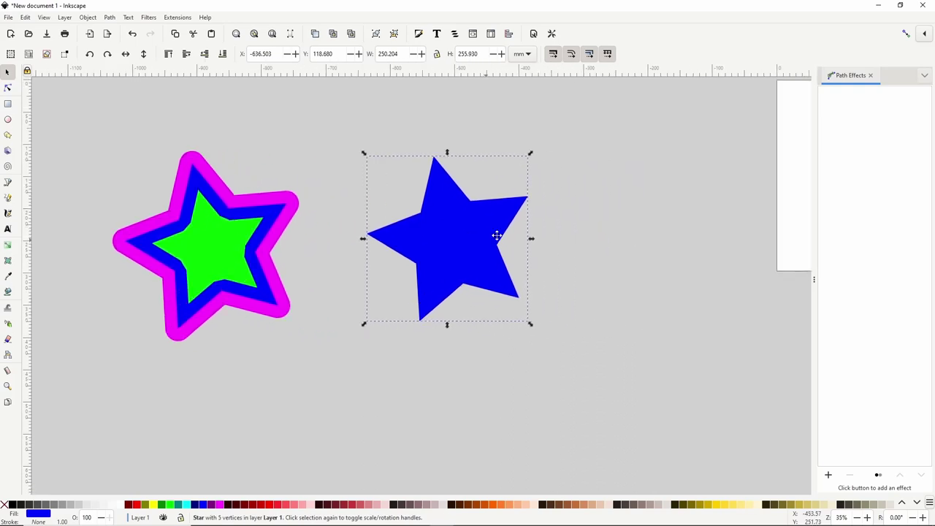
# - Duplicate the blue star and place the orange-filled copy behind it, enlarged about its centre to about 328 by 335 mm
pyautogui.rightClick(498, 234)
pyautogui.click(512, 281)
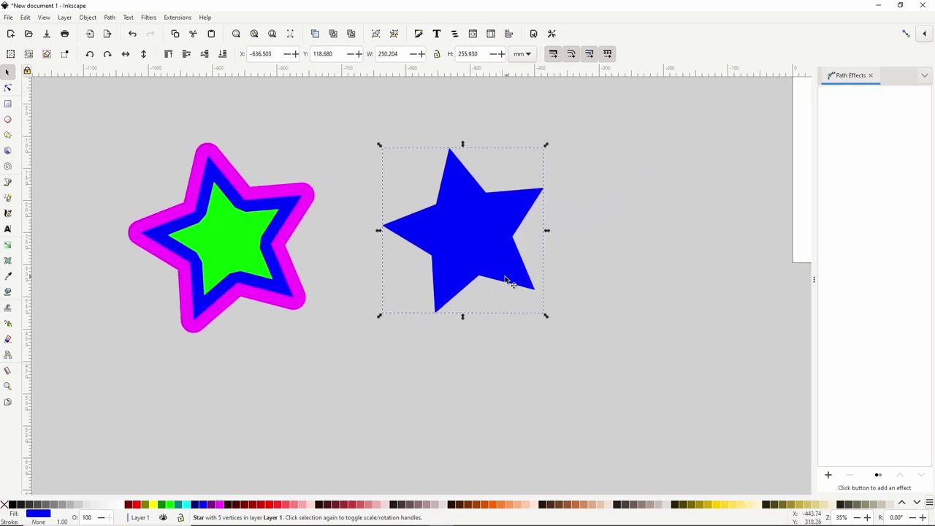
pyautogui.click(506, 505)
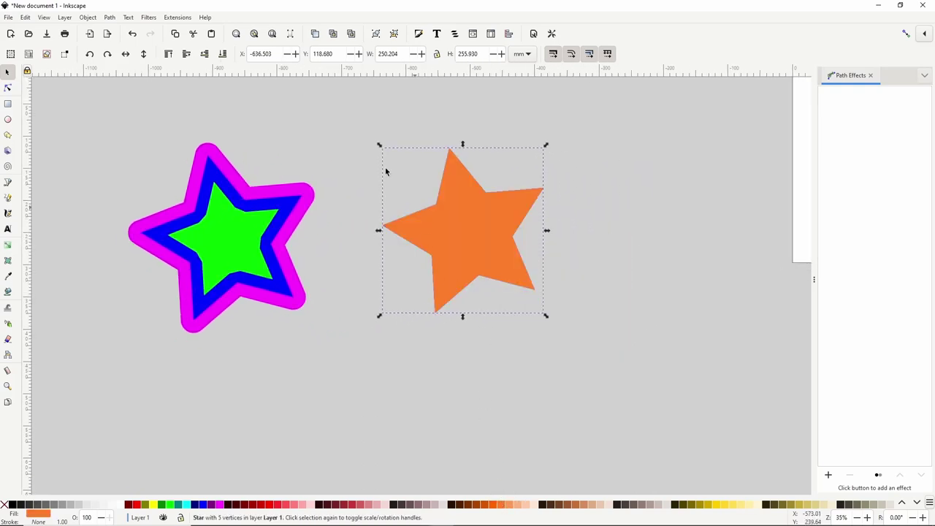
pyautogui.click(205, 54)
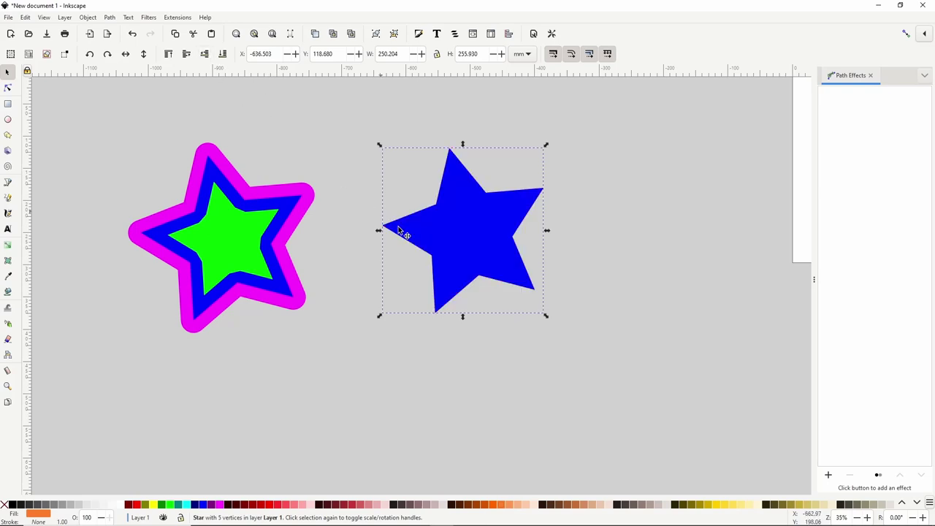
pyautogui.moveTo(545, 315); pyautogui.dragTo(569, 336)
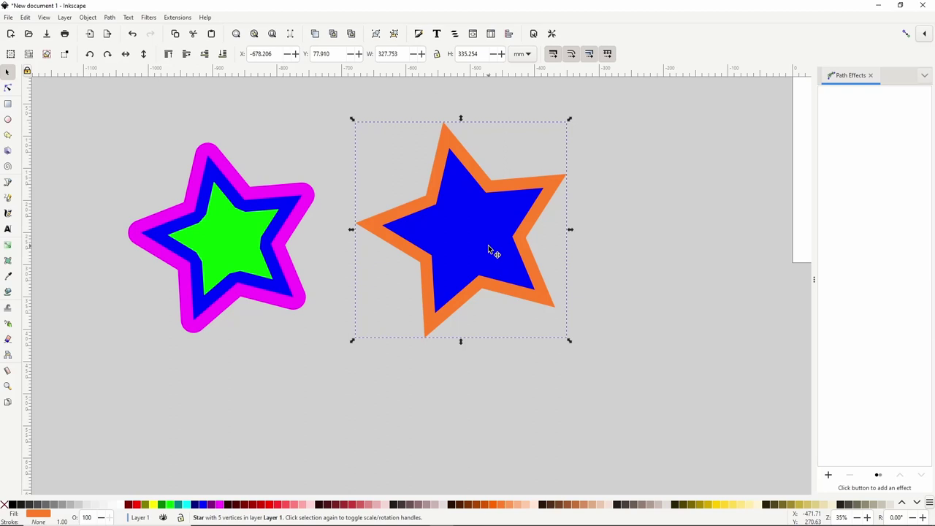
# - Draw an orange rectangle about 325 by 111 mm below the two stars
pyautogui.scroll(-2, 358, 241)
pyautogui.scroll(-1, 371, 208)
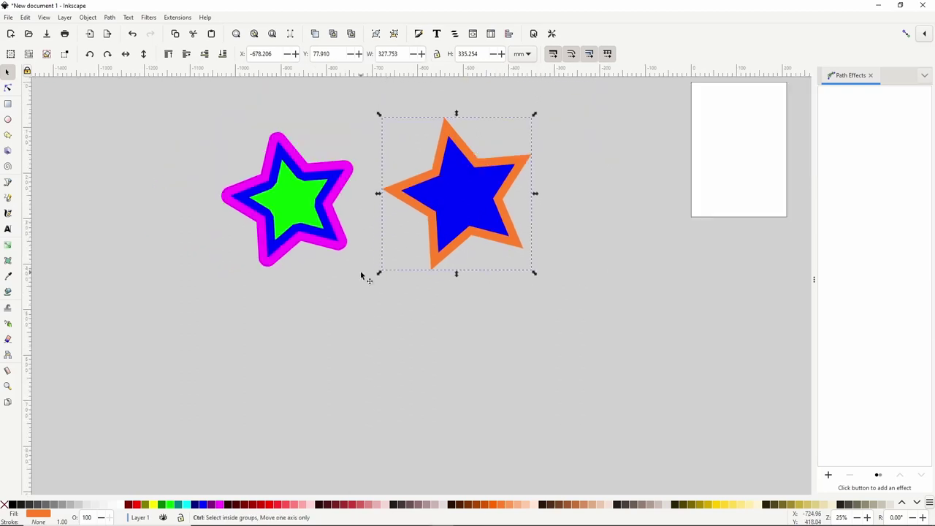
pyautogui.click(7, 104)
pyautogui.moveTo(267, 308)
pyautogui.mouseDown()
pyautogui.moveTo(448, 372)
pyautogui.moveTo(416, 358)
pyautogui.mouseUp()
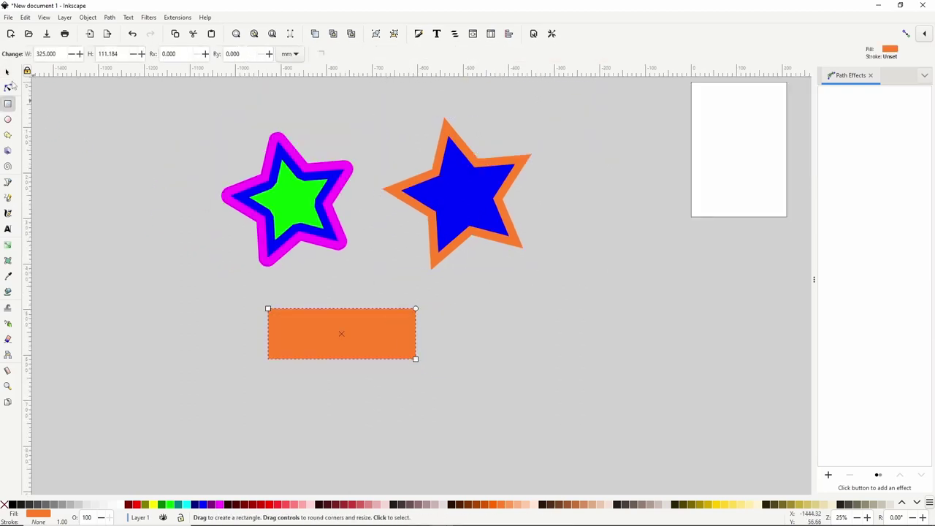
# - Duplicate the rectangle and fill the copy with dark red, placed behind the orange original
pyautogui.click(7, 72)
pyautogui.rightClick(336, 337)
pyautogui.click(368, 186)
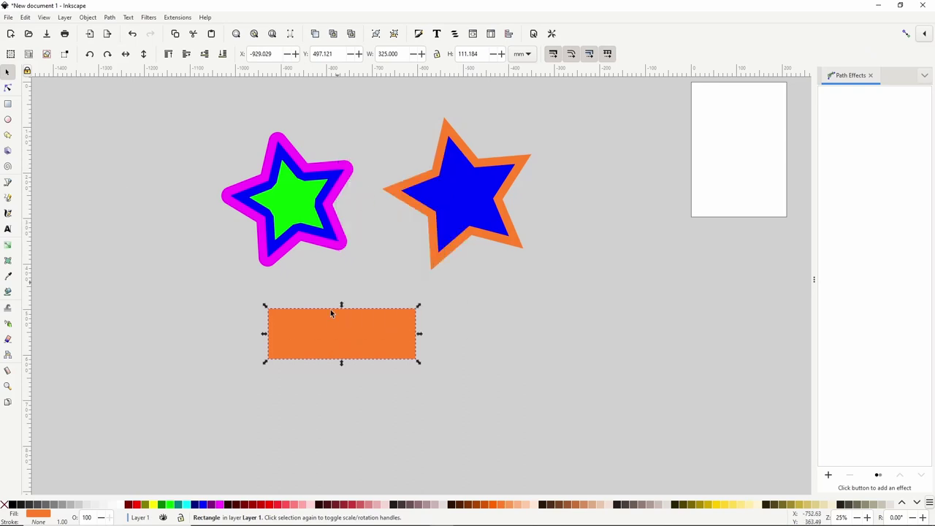
pyautogui.click(276, 504)
# - Try to enlarge the red rectangle copy by scaling it about its centre
pyautogui.hotkey('ctrl', 'z')
pyautogui.moveTo(418, 364); pyautogui.dragTo(441, 376)
pyautogui.hotkey('ctrl', 'z')
# - Apply the Offset path effect to the red rectangle, offsetting it outward by about 17.1 mm with a Miter join
pyautogui.click(827, 475)
pyautogui.click(281, 145)
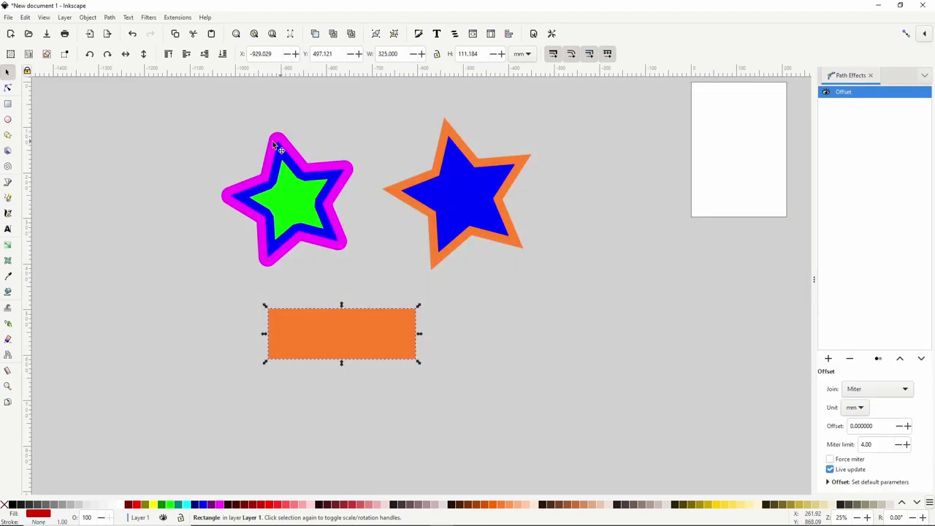
pyautogui.press('n')
pyautogui.moveTo(341, 308); pyautogui.dragTo(338, 300)
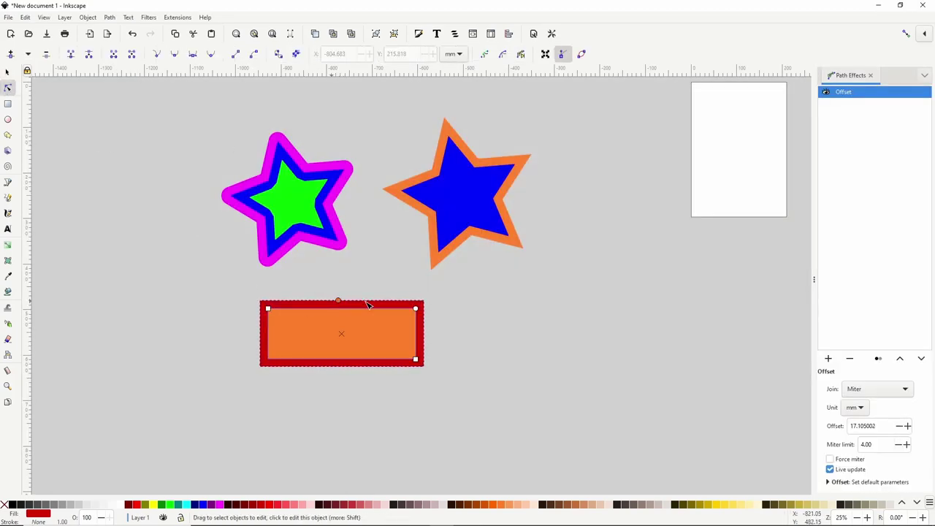
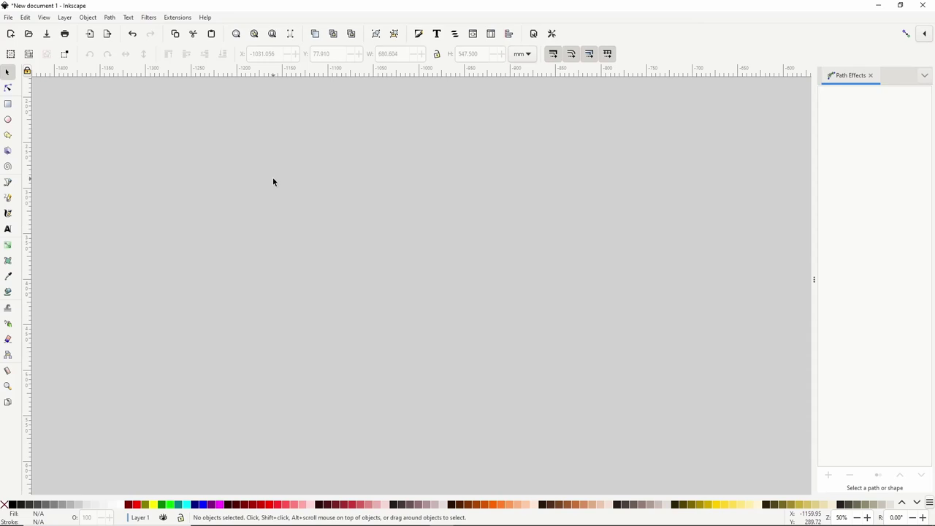
# - Add the text "OFFSET" on the blank canvas
pyautogui.click(7, 229)
pyautogui.click(175, 198)
pyautogui.write('asdfs')
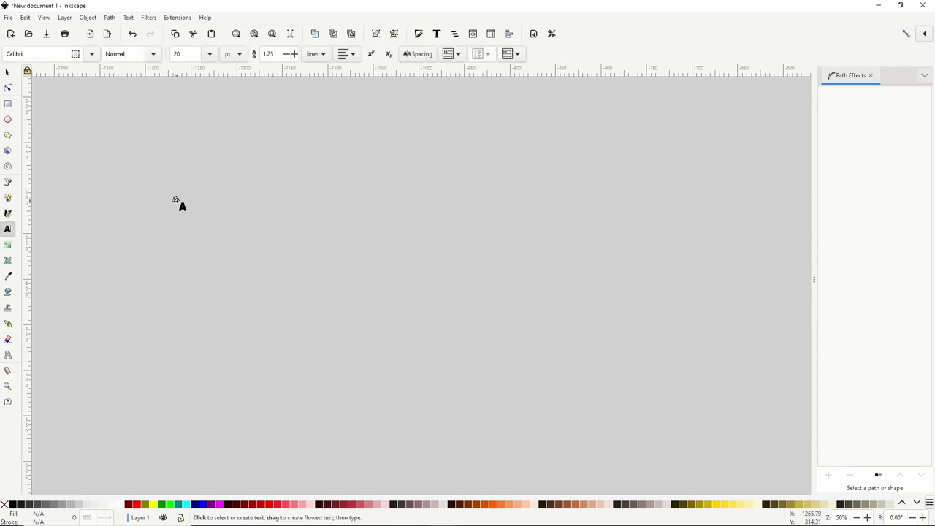
pyautogui.press('Escape')
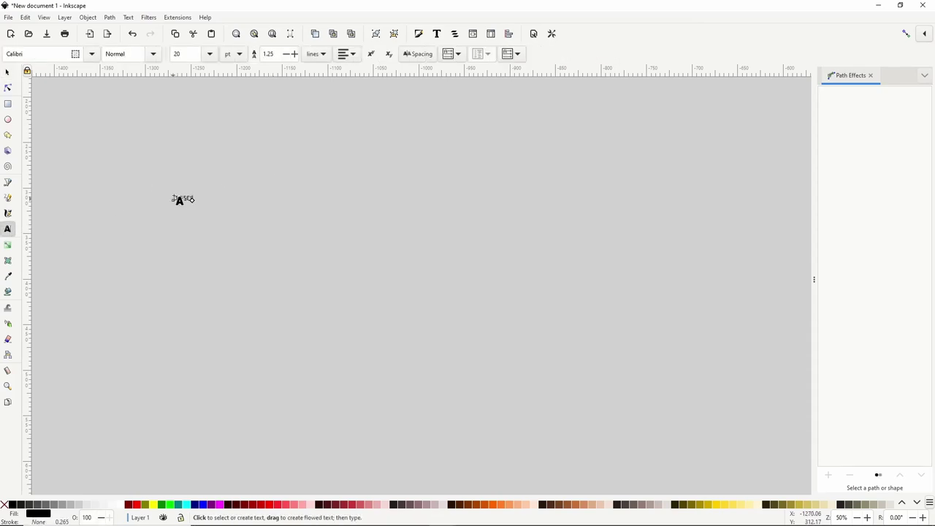
# - Format the OFFSET text as Arial Bold at 200 pt
pyautogui.click(92, 54)
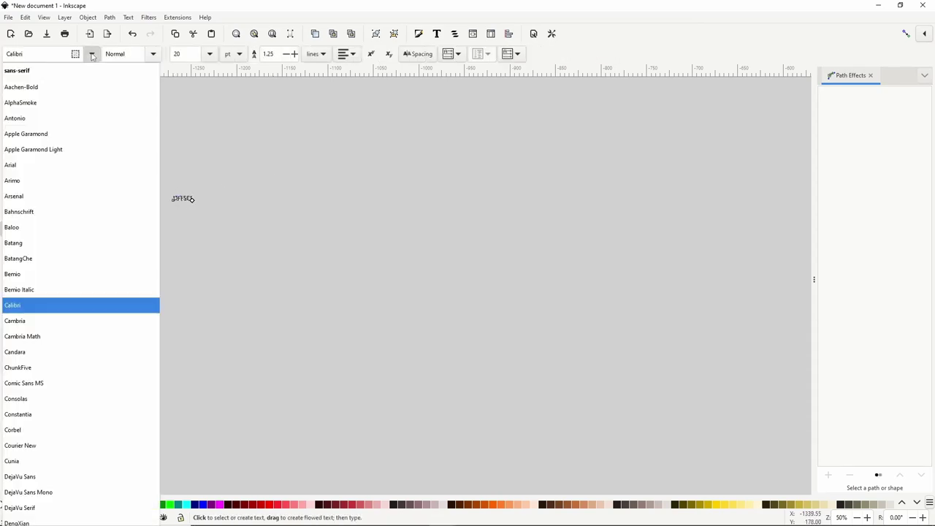
pyautogui.click(32, 171)
pyautogui.click(153, 54)
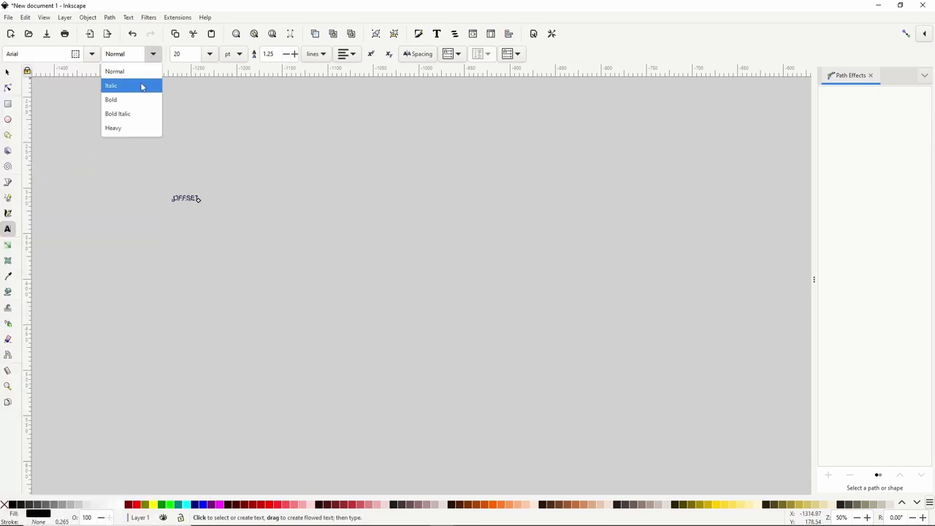
pyautogui.click(138, 100)
pyautogui.click(209, 54)
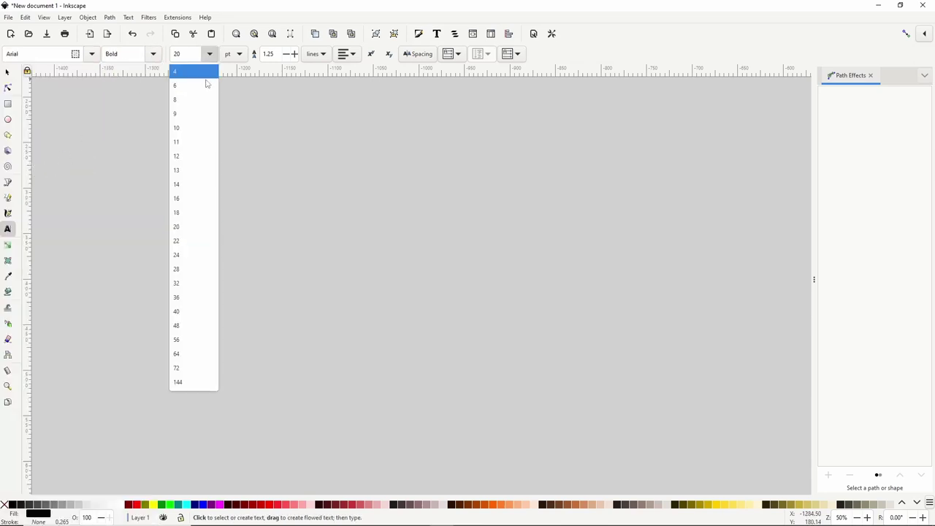
pyautogui.click(197, 382)
pyautogui.click(188, 53)
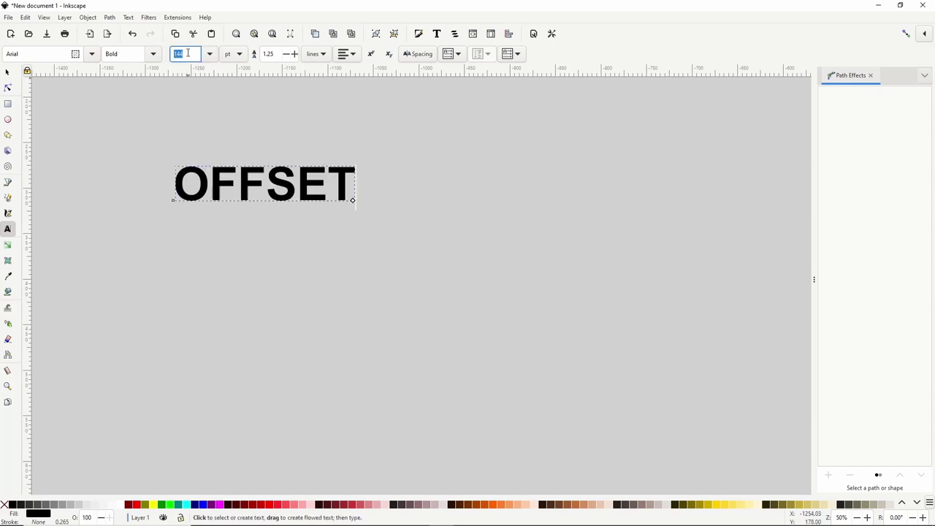
pyautogui.write('200')
pyautogui.press('Return')
# - Duplicate the OFFSET text and fill the copy with rose red, placed behind the black original
pyautogui.scroll(3, 307, 250)
pyautogui.hscroll(-4, 307, 251)
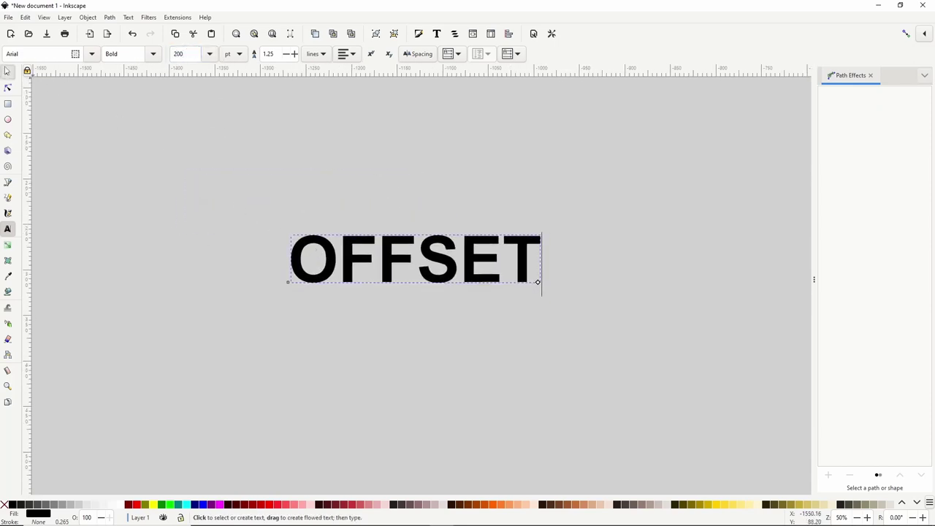
pyautogui.press('F1')
pyautogui.rightClick(354, 263)
pyautogui.click(372, 310)
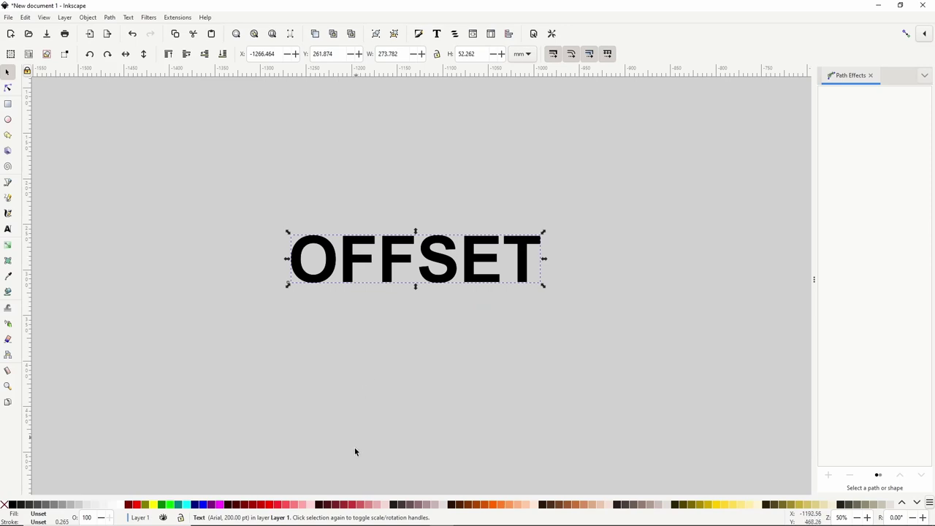
pyautogui.click(356, 504)
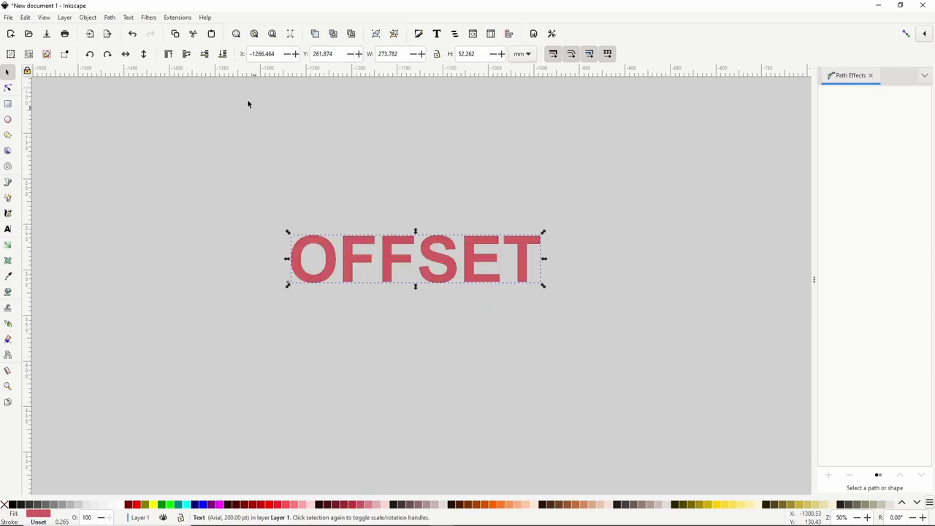
pyautogui.click(204, 54)
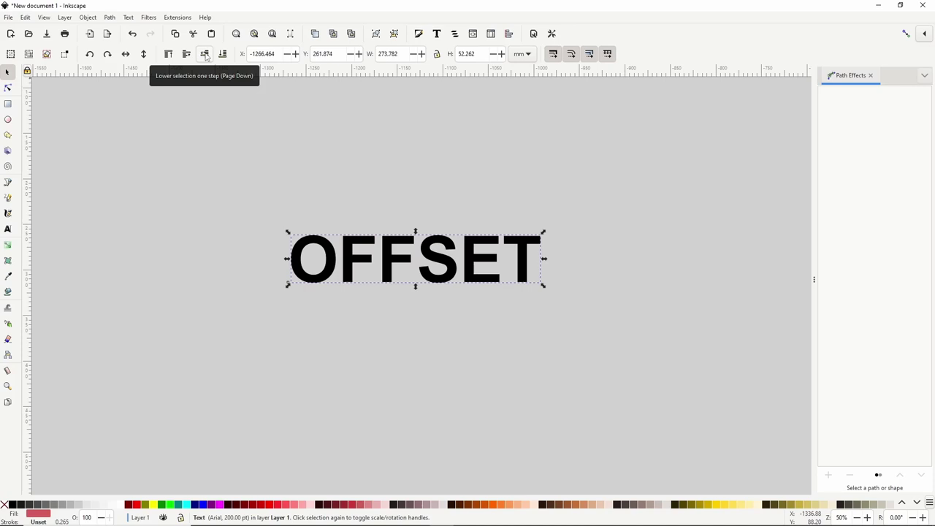
# - Convert the rose-red text copy to a path and apply an Offset effect of about 7.5 mm outward with a Beveled join
pyautogui.click(110, 18)
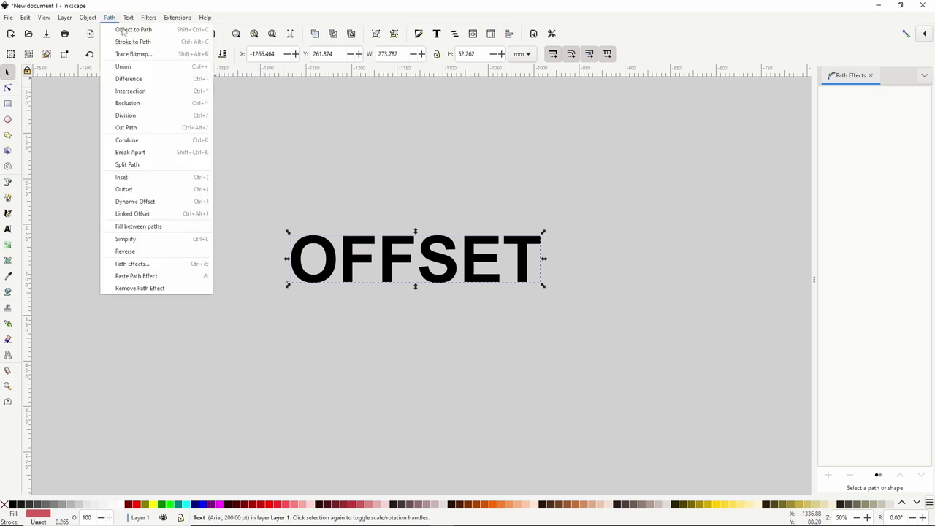
pyautogui.click(123, 30)
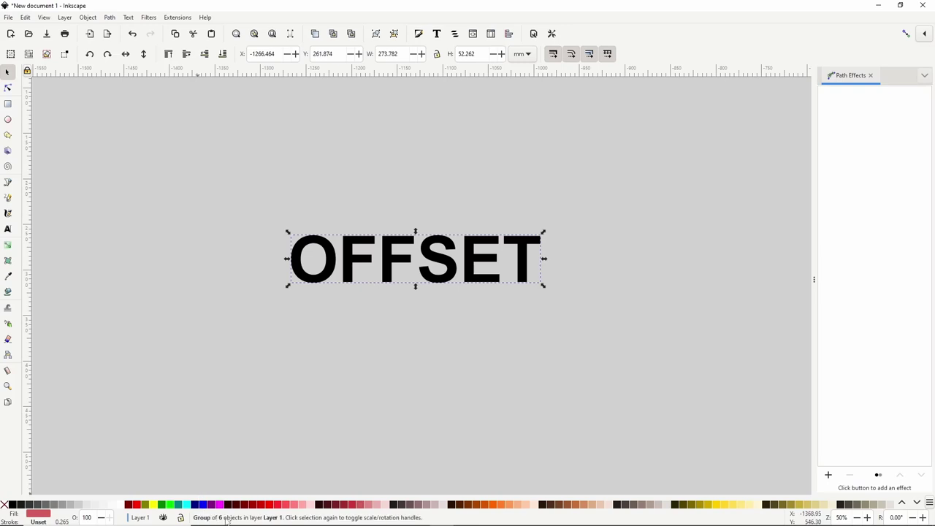
pyautogui.click(828, 474)
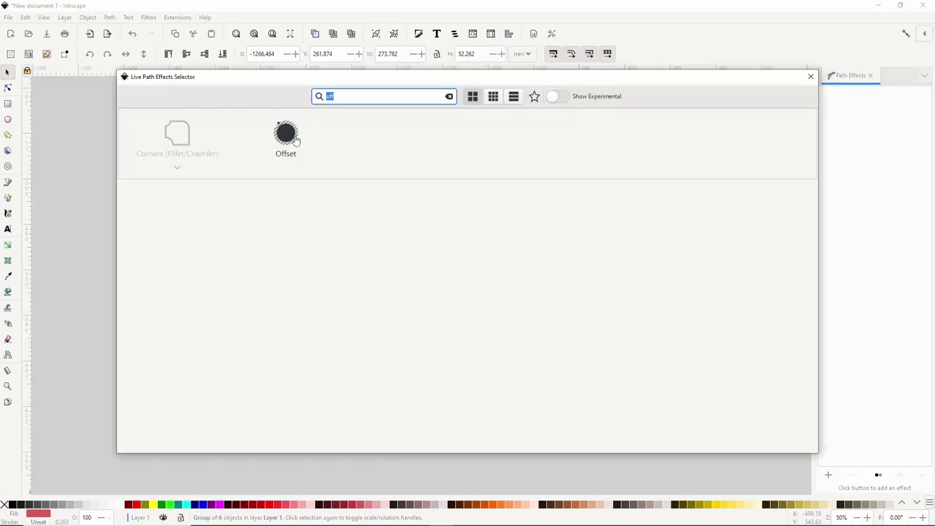
pyautogui.click(285, 136)
pyautogui.click(9, 88)
pyautogui.moveTo(416, 237); pyautogui.dragTo(414, 229)
pyautogui.click(873, 389)
pyautogui.click(868, 321)
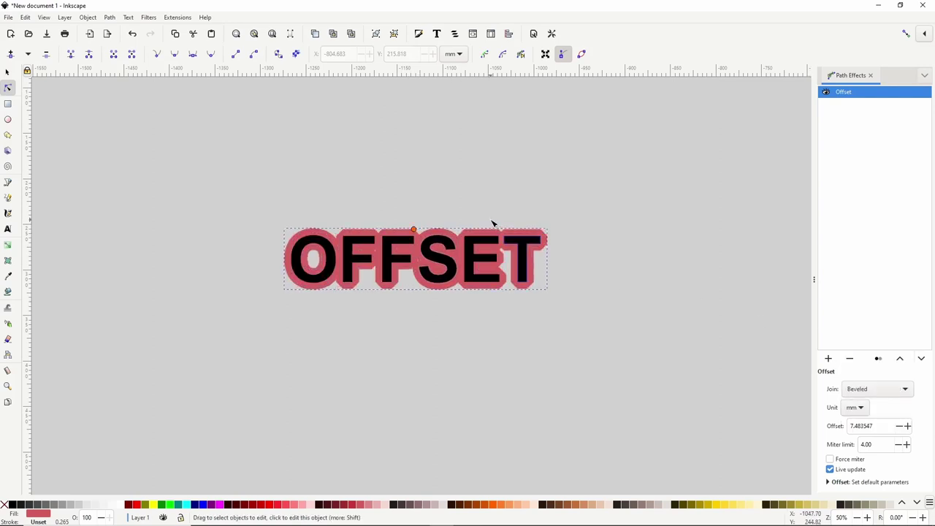
# - Duplicate the rose-red text outline and fill the copy with muted mauve, placed at the very back
pyautogui.rightClick(526, 234)
pyautogui.click(556, 279)
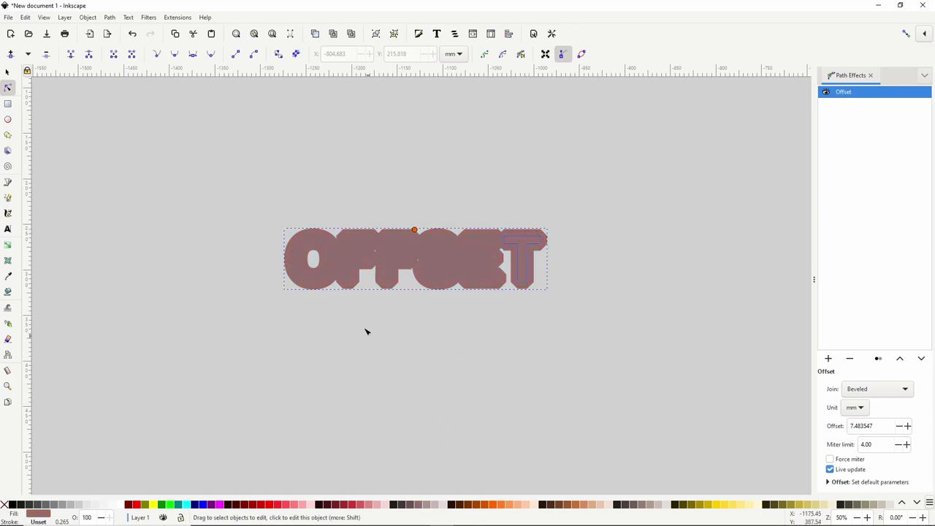
pyautogui.click(7, 72)
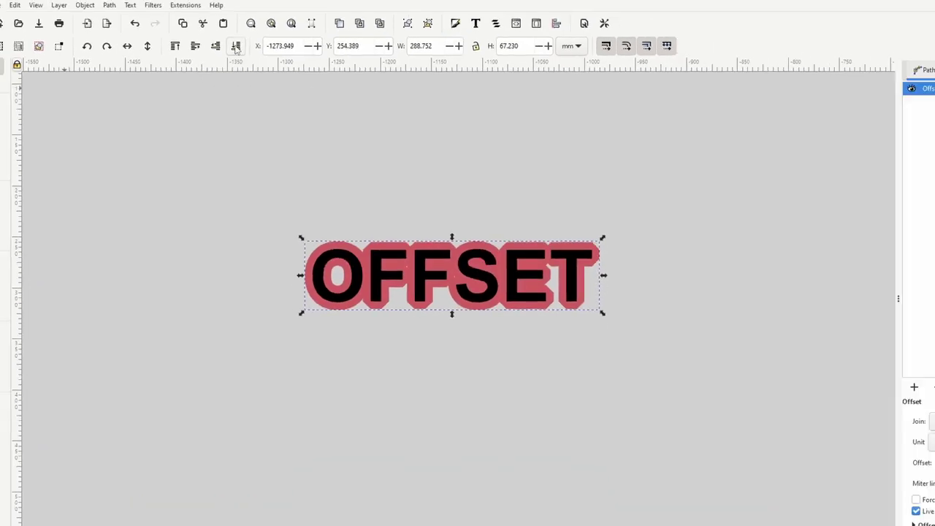
# - Increase the rearmost outline's offset to about 21.8 mm with a Rounded join and fill it with blue
pyautogui.click(7, 87)
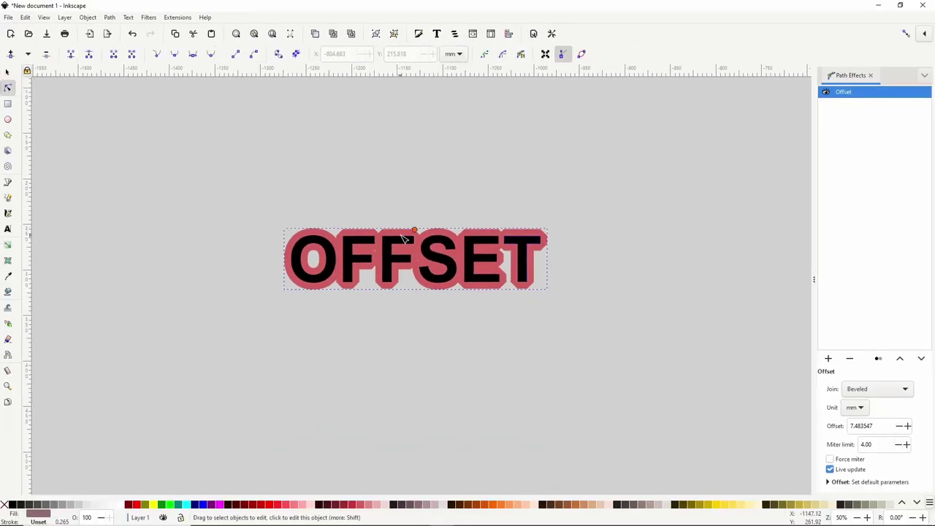
pyautogui.moveTo(414, 231); pyautogui.dragTo(414, 216)
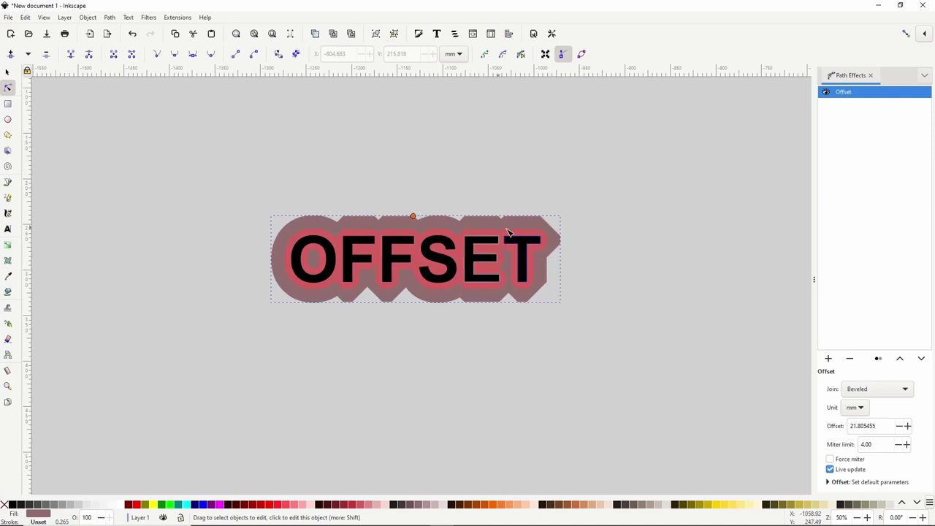
pyautogui.click(870, 387)
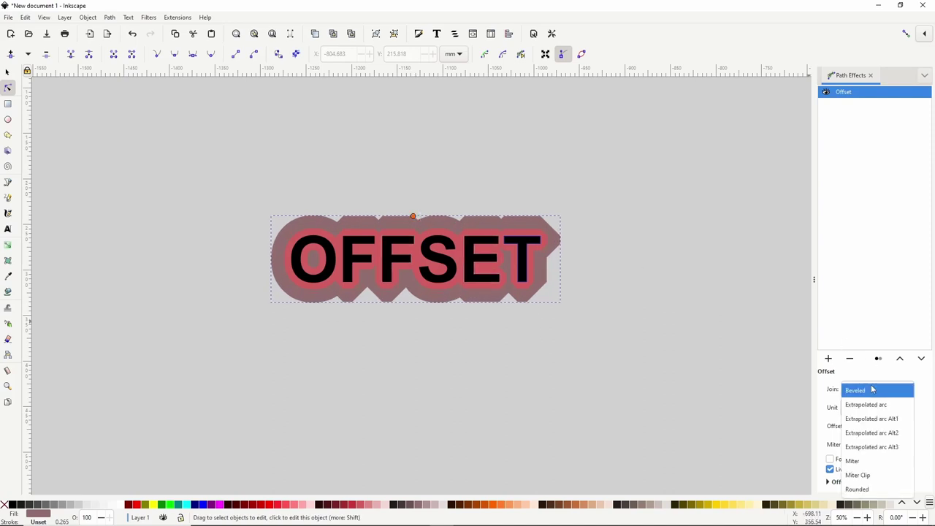
pyautogui.click(859, 489)
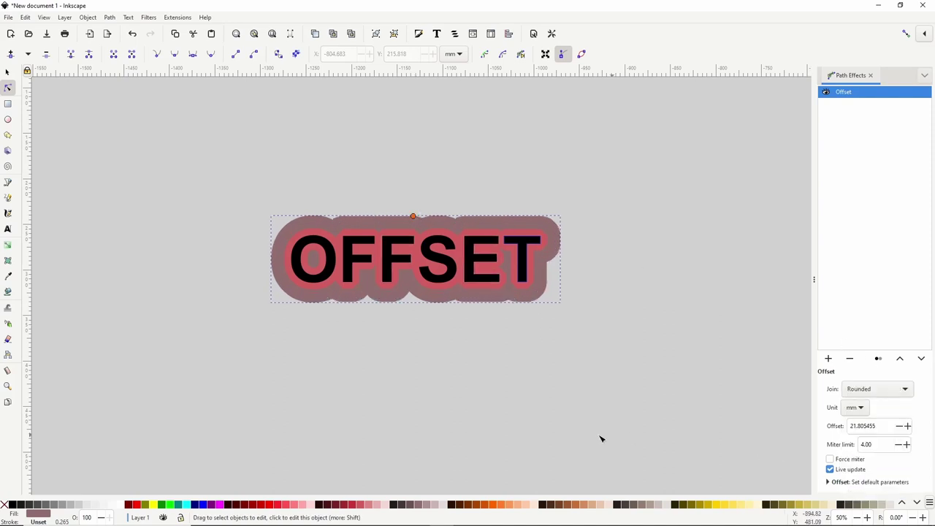
pyautogui.click(206, 504)
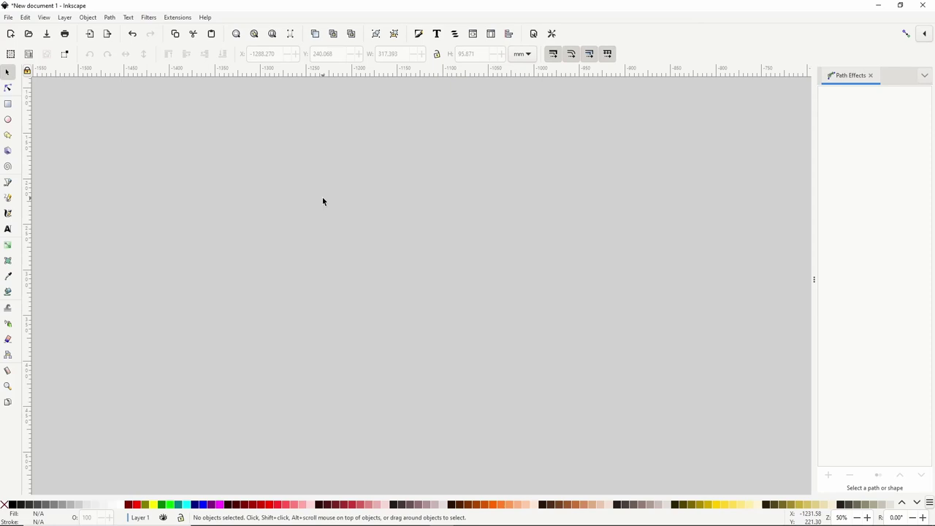
# - Draw a blue rectangle about 228 by 130 mm and round its corners fully to a radius of about 65.2 mm
pyautogui.click(8, 104)
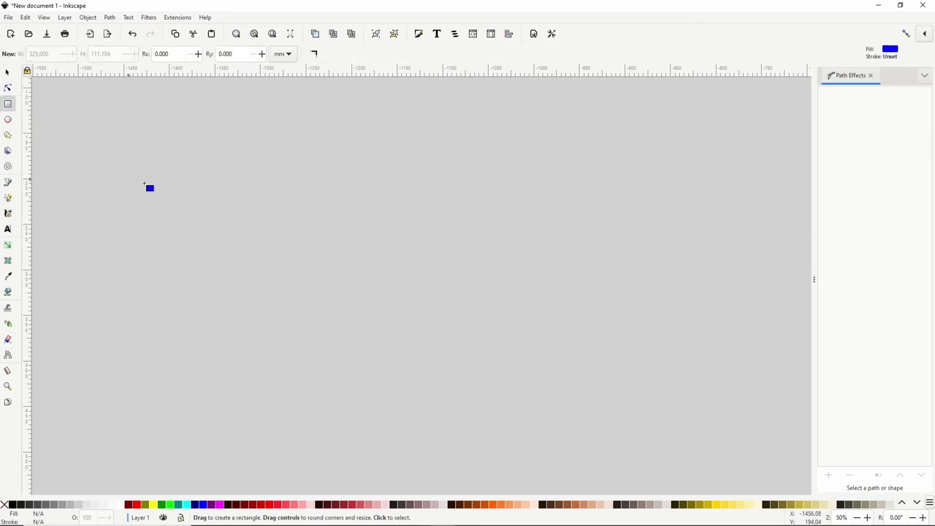
pyautogui.moveTo(195, 193); pyautogui.dragTo(403, 312)
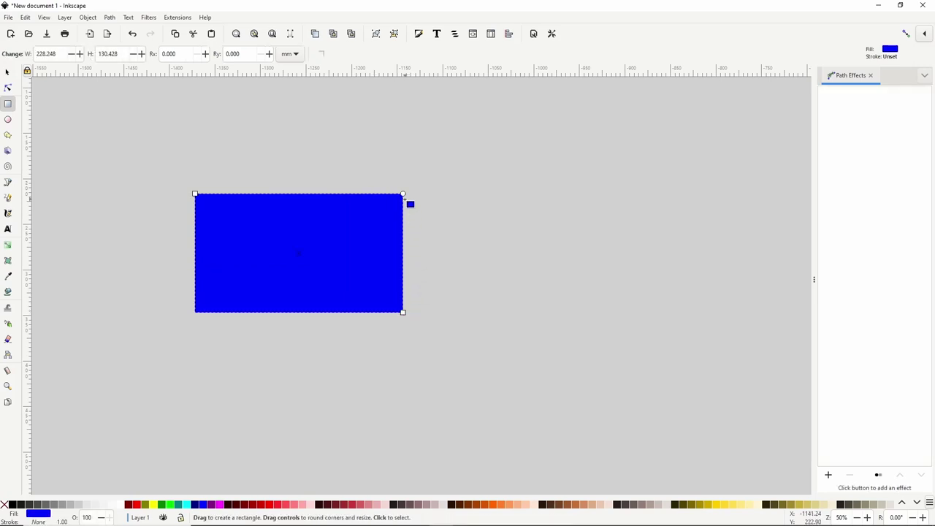
pyautogui.moveTo(402, 195); pyautogui.dragTo(402, 287)
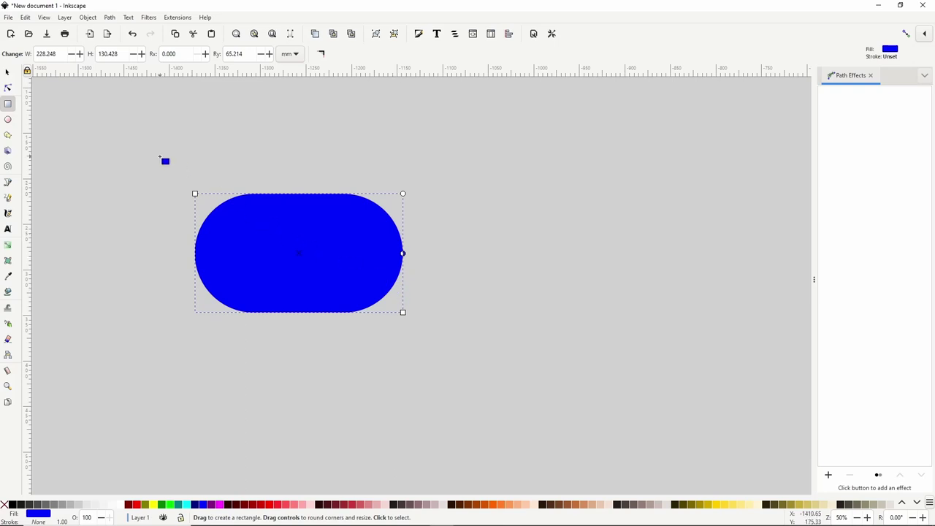
# - Draw a sharp-cornered rectangle about 178.5 by 219.7 mm over the rounded shape's left part and subtract it from that shape
pyautogui.moveTo(160, 156); pyautogui.dragTo(323, 359)
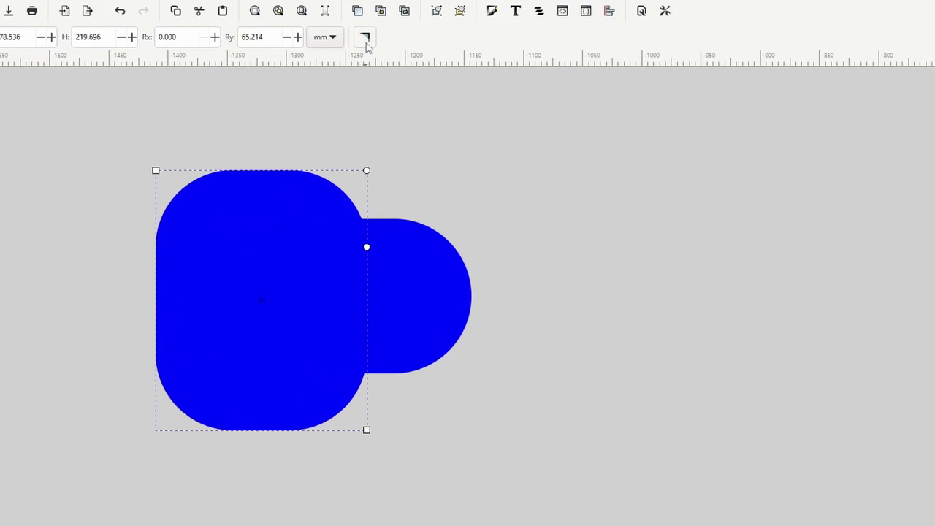
pyautogui.click(366, 42)
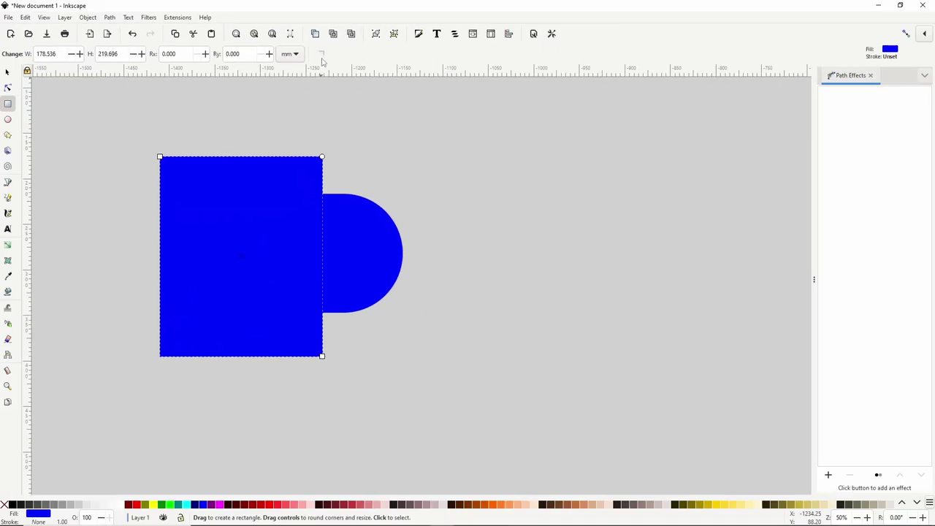
pyautogui.click(7, 71)
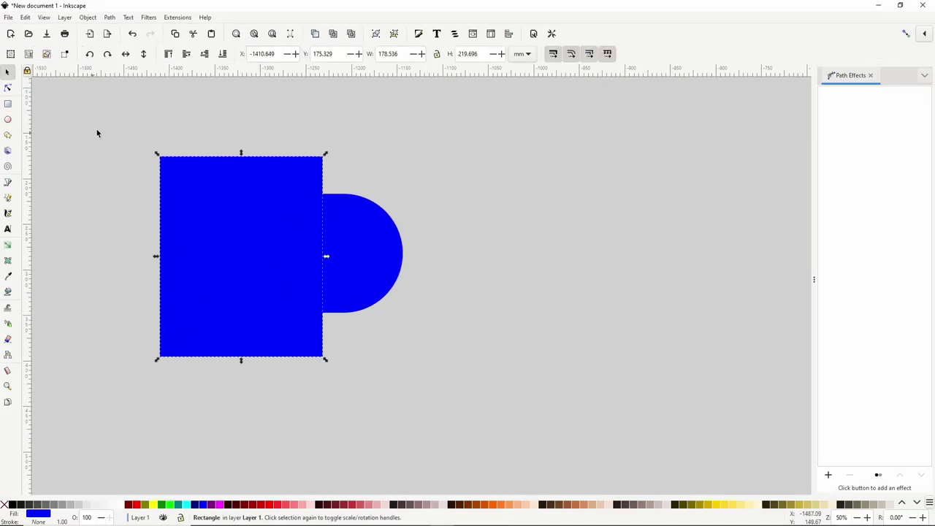
pyautogui.moveTo(101, 115); pyautogui.dragTo(434, 406)
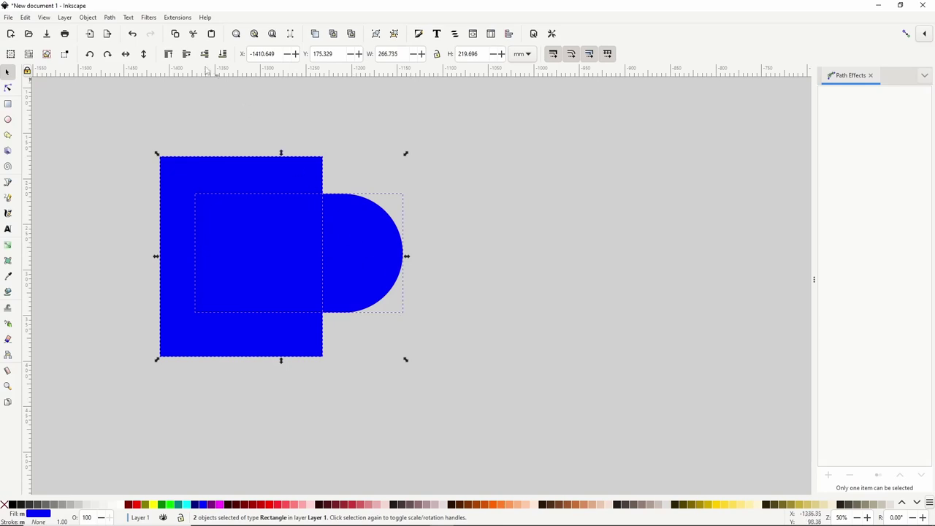
pyautogui.click(111, 16)
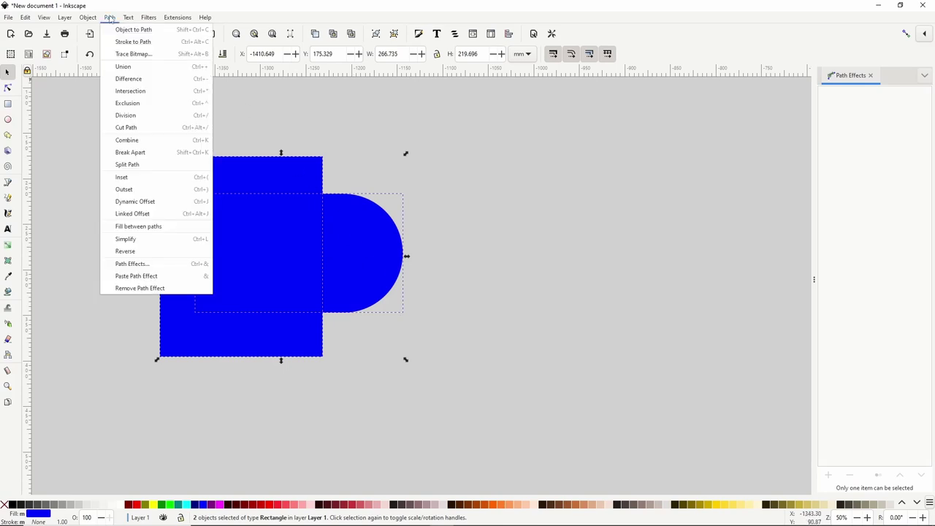
pyautogui.click(136, 77)
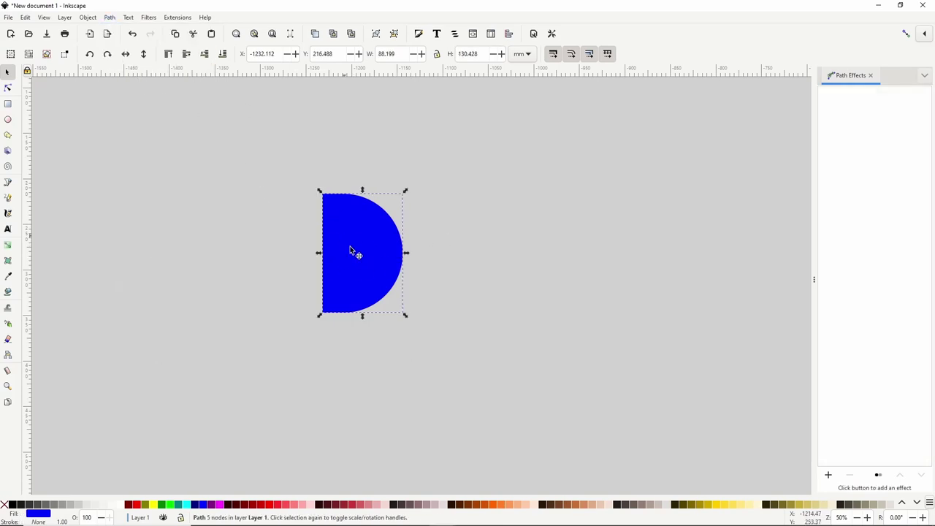
# - Duplicate the remaining blue D-shaped half and fill the copy with red
pyautogui.scroll(1, 370, 244)
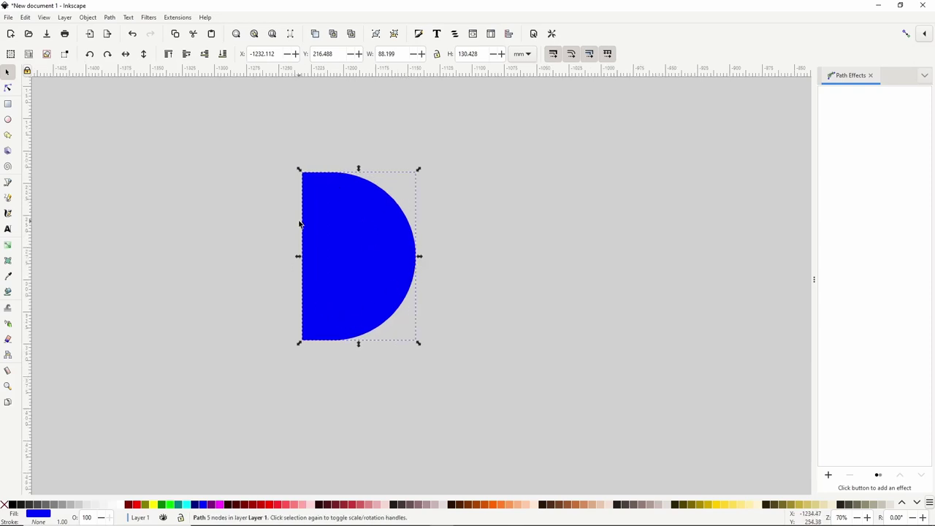
pyautogui.moveTo(348, 241); pyautogui.dragTo(278, 239)
pyautogui.rightClick(274, 250)
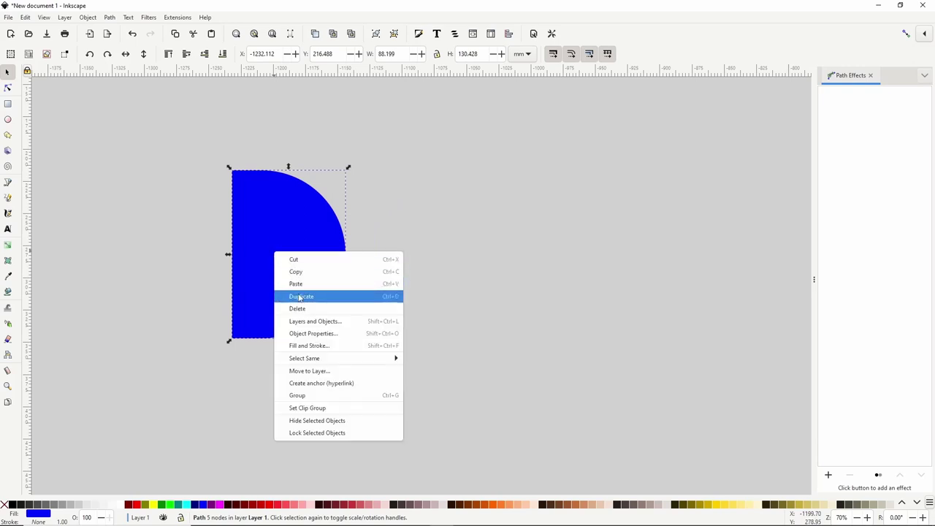
pyautogui.click(297, 296)
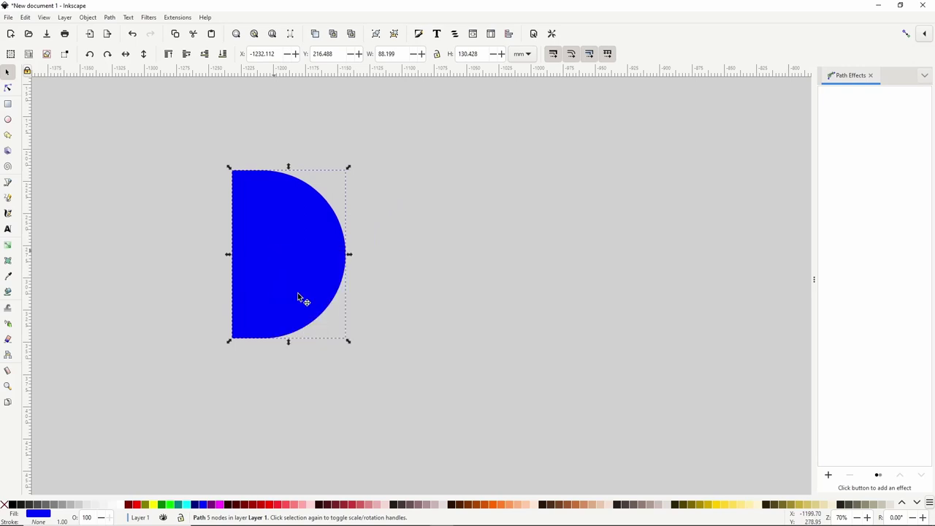
pyautogui.click(145, 504)
# - Apply an Offset path effect to the red copy and shrink it inward, leaving an even blue border around it
pyautogui.click(827, 474)
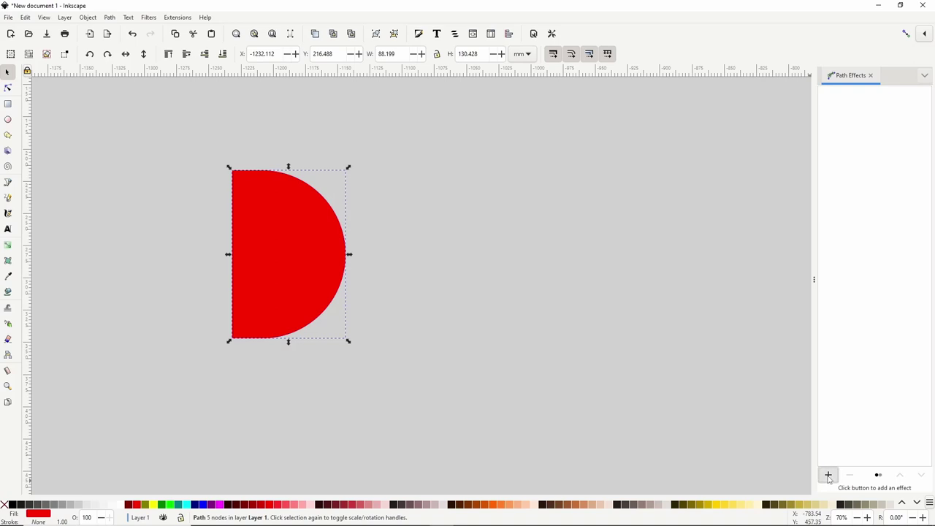
pyautogui.click(287, 133)
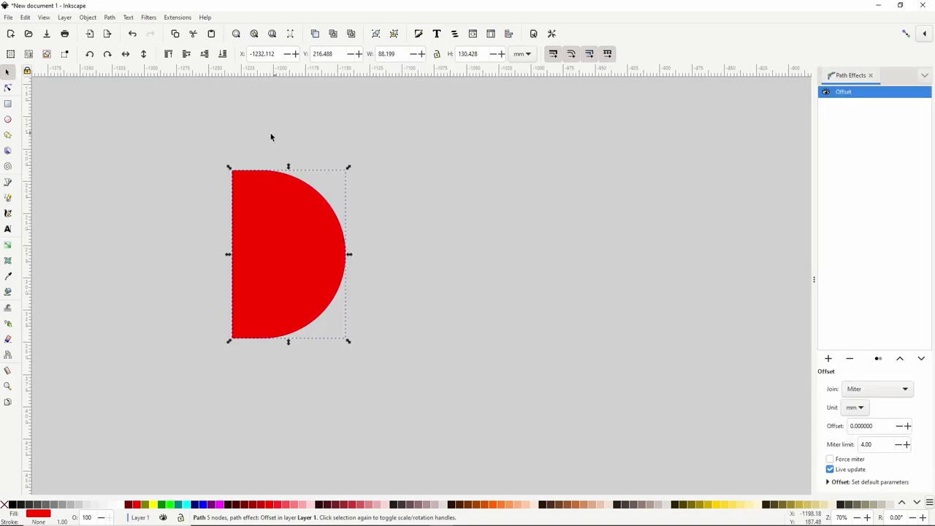
pyautogui.click(7, 87)
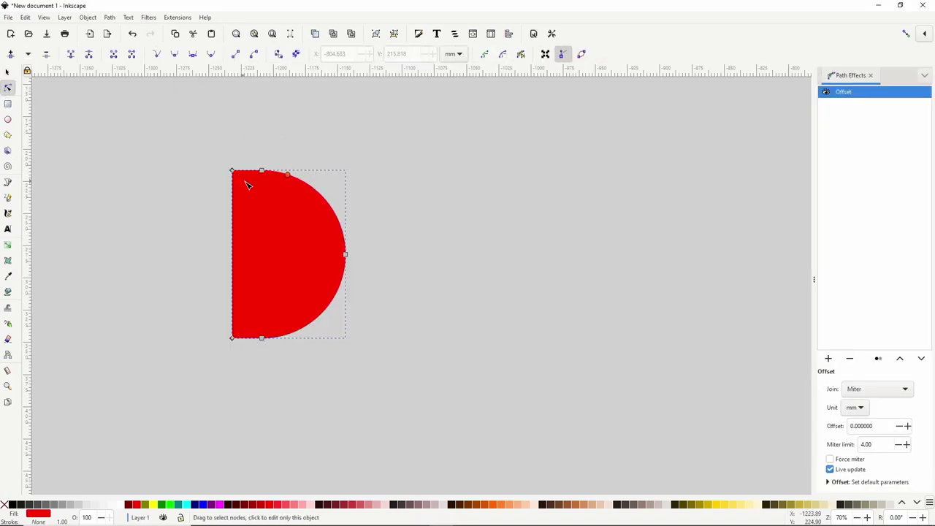
pyautogui.moveTo(288, 181); pyautogui.dragTo(285, 187)
# - Subtract the inset red shape from the blue one with Difference to form a hollow D outline
pyautogui.click(7, 72)
pyautogui.moveTo(160, 137); pyautogui.dragTo(385, 360)
pyautogui.click(109, 17)
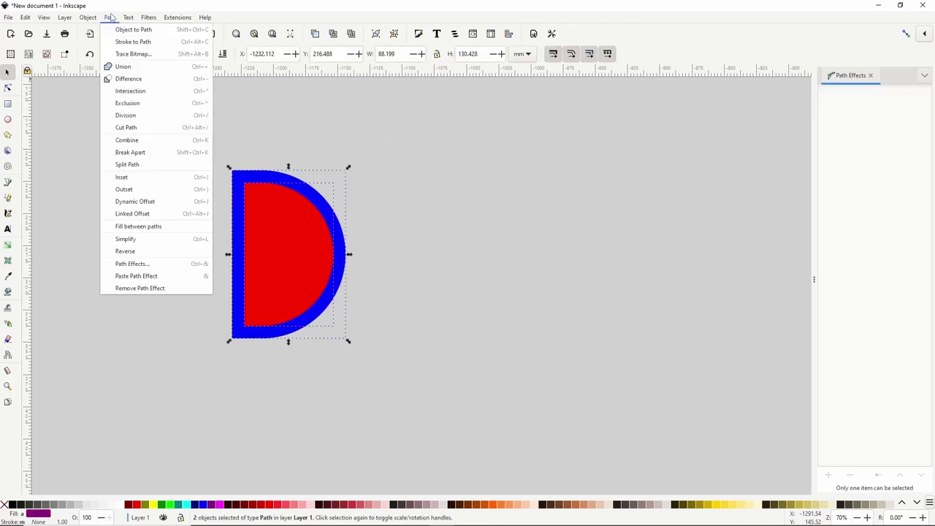
pyautogui.click(129, 79)
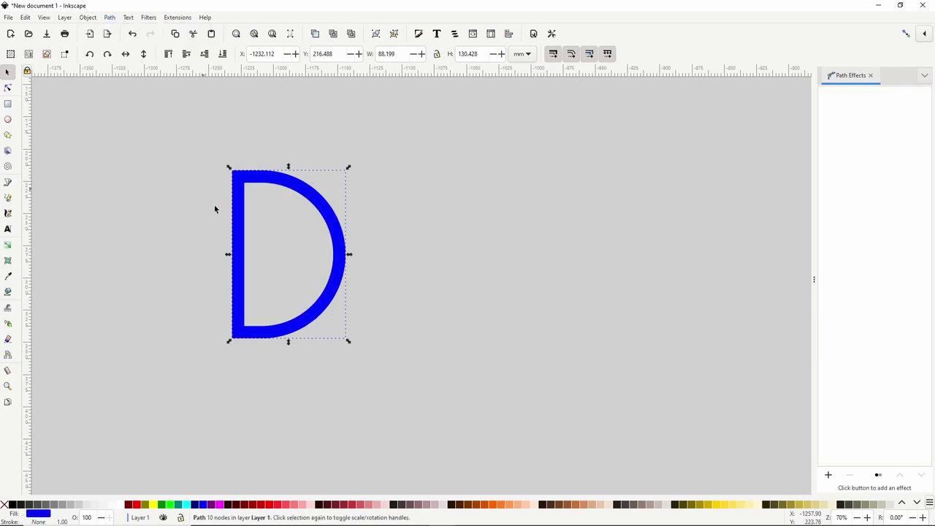
# - Create a horizontally mirrored 60% Gray copy of the blue D outline, shifted about 50 mm right so the two overlap
pyautogui.rightClick(316, 208)
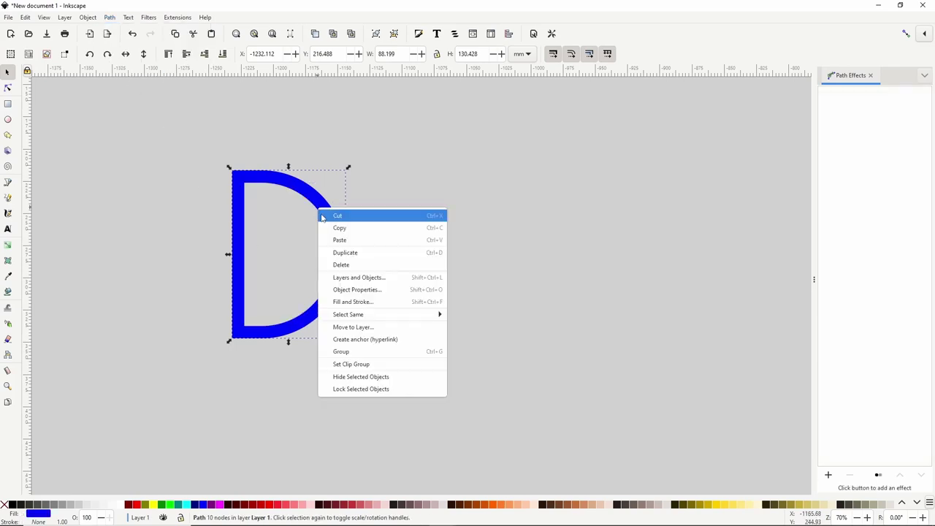
pyautogui.click(341, 253)
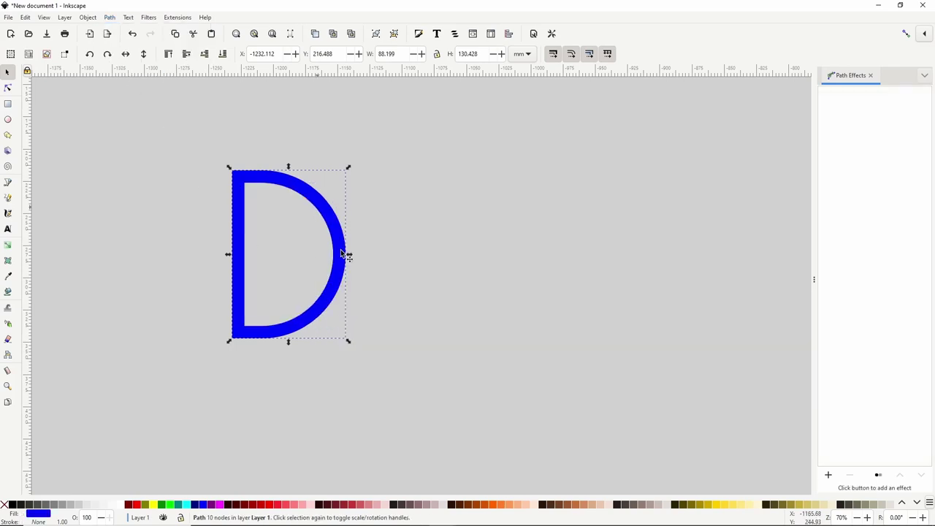
pyautogui.click(45, 504)
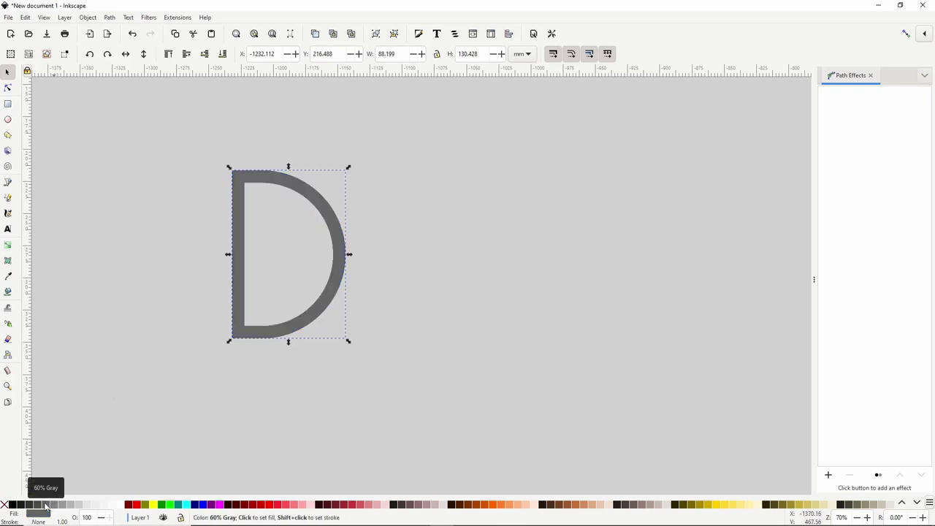
pyautogui.press('h')
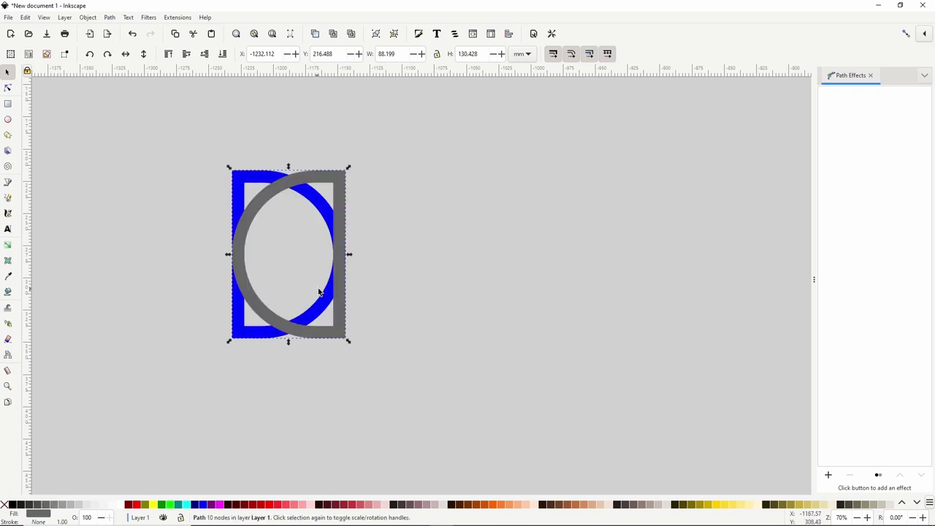
pyautogui.moveTo(344, 294); pyautogui.dragTo(409, 296)
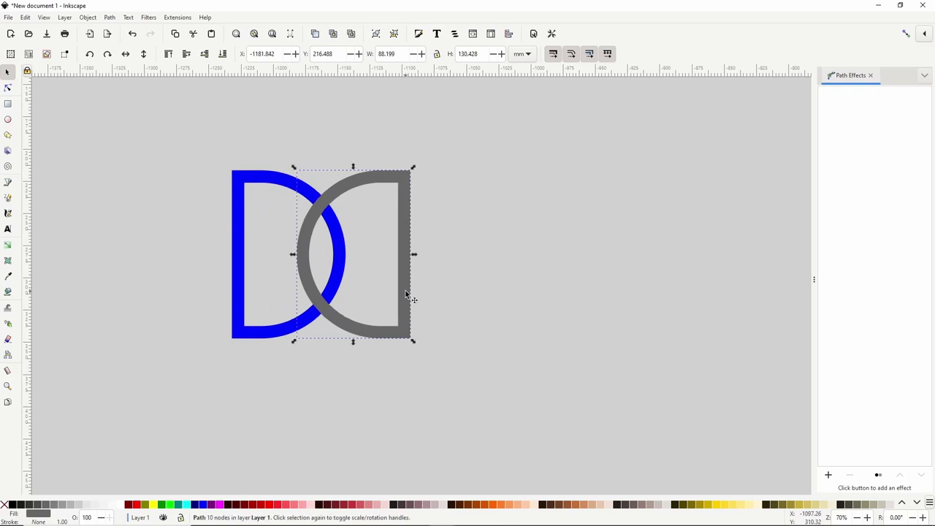
# - Duplicate the blue D outline on top and set the copy's opacity to 50%
pyautogui.rightClick(281, 181)
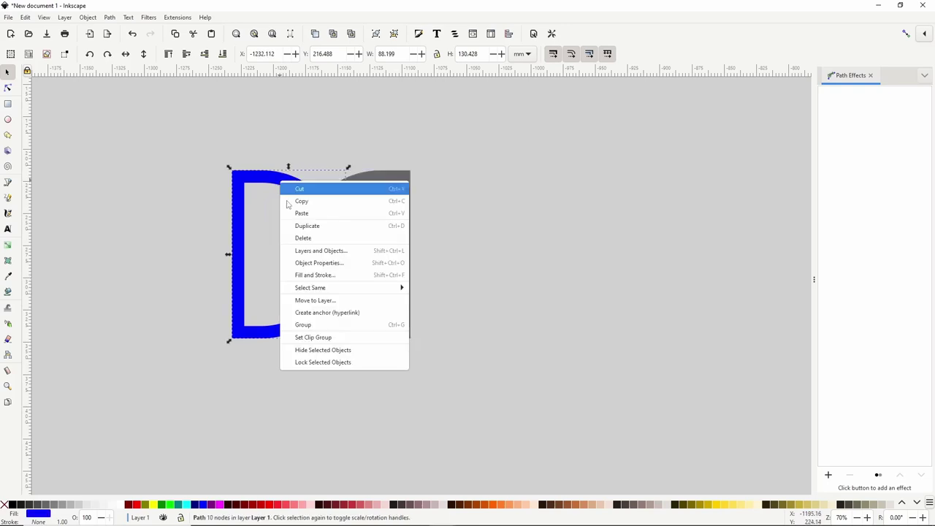
pyautogui.click(299, 226)
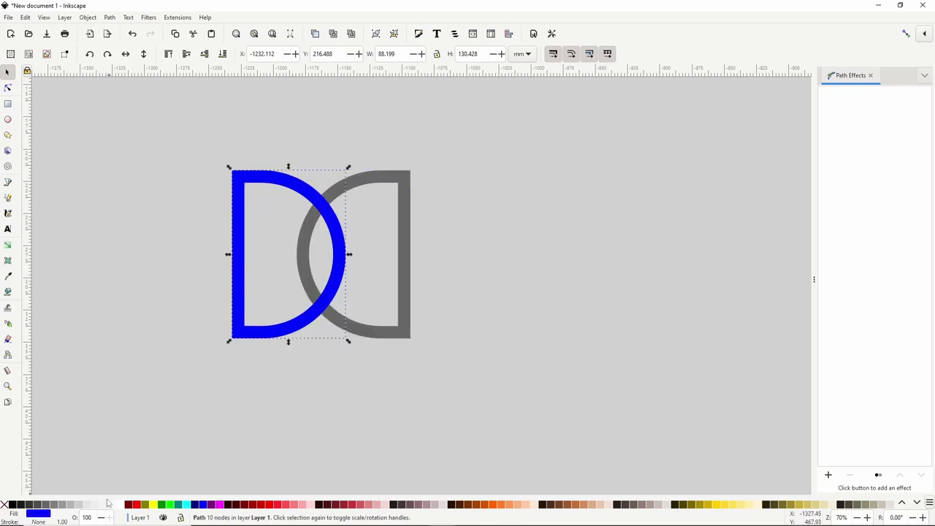
pyautogui.doubleClick(88, 517)
pyautogui.write('50')
pyautogui.press('Return')
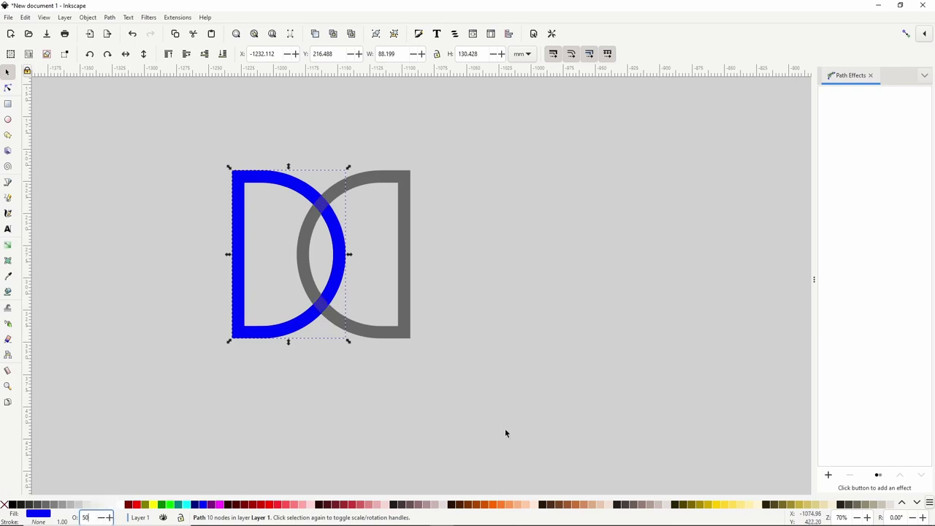
# - Apply an Offset path effect of about 4.3 mm outward with a Miter join to the semi-transparent blue D
pyautogui.click(828, 476)
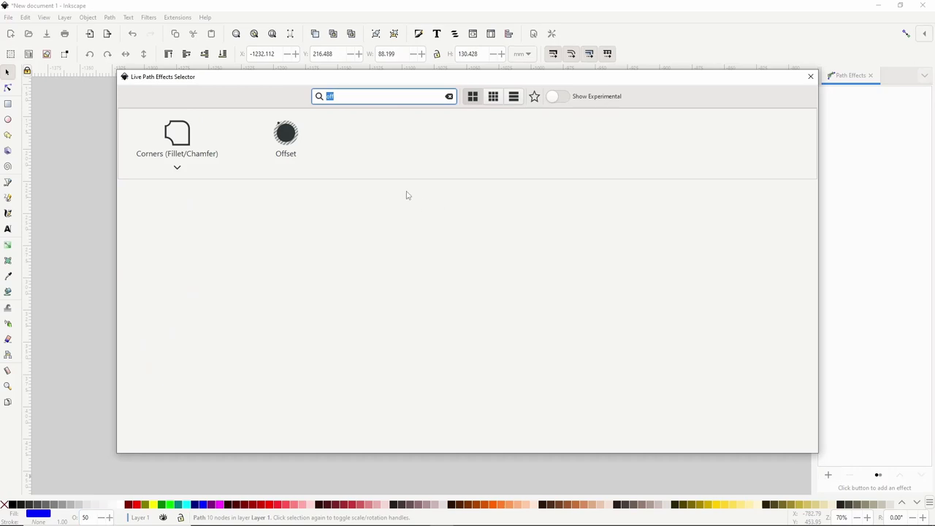
pyautogui.click(285, 144)
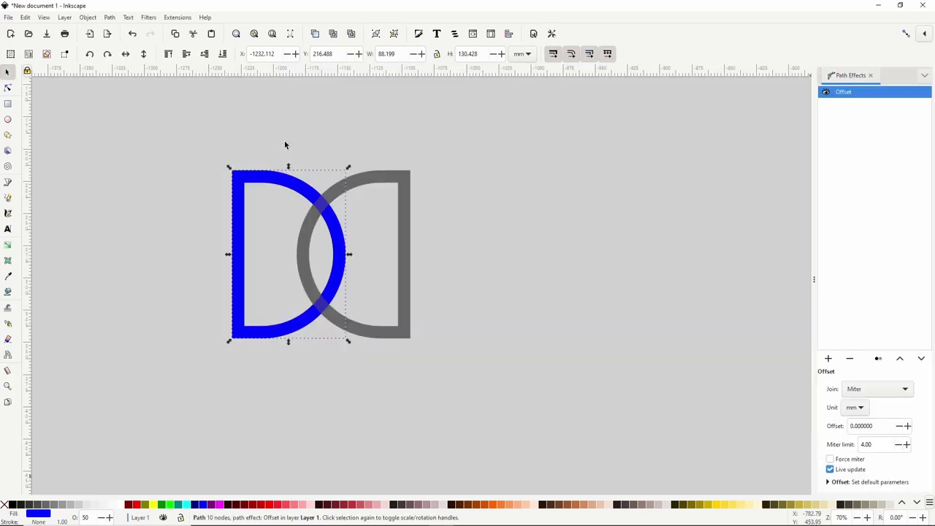
pyautogui.click(8, 88)
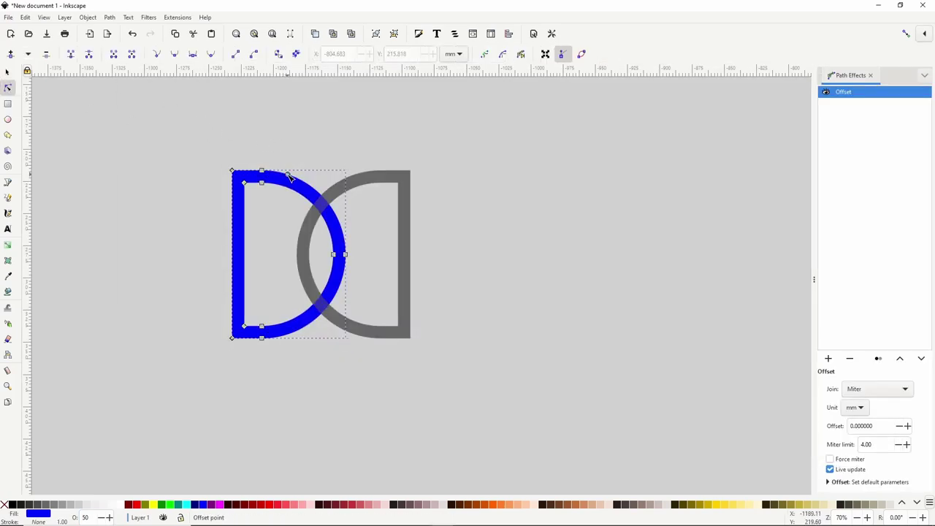
pyautogui.moveTo(289, 178); pyautogui.dragTo(290, 168)
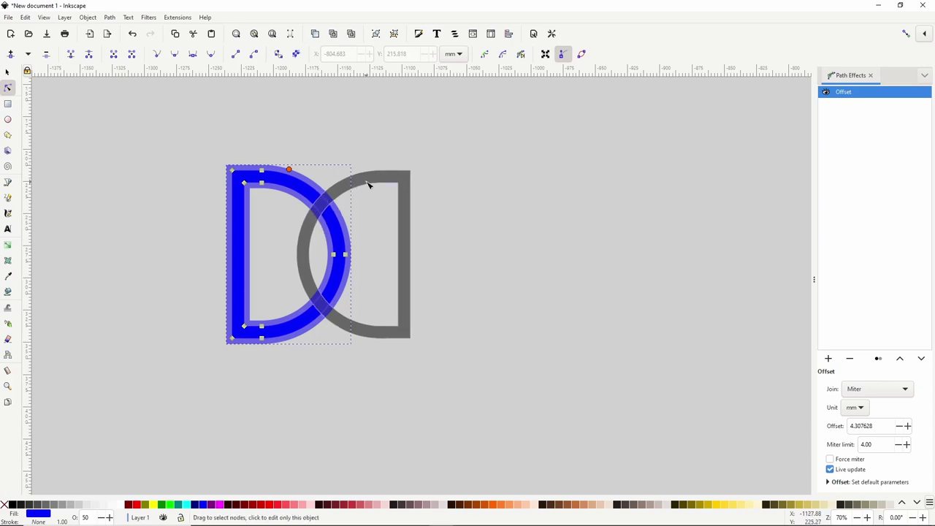
# - Draw a closed four-sided path about 46.5 by 44.2 mm around the upper crossing of the two D outlines
pyautogui.click(9, 182)
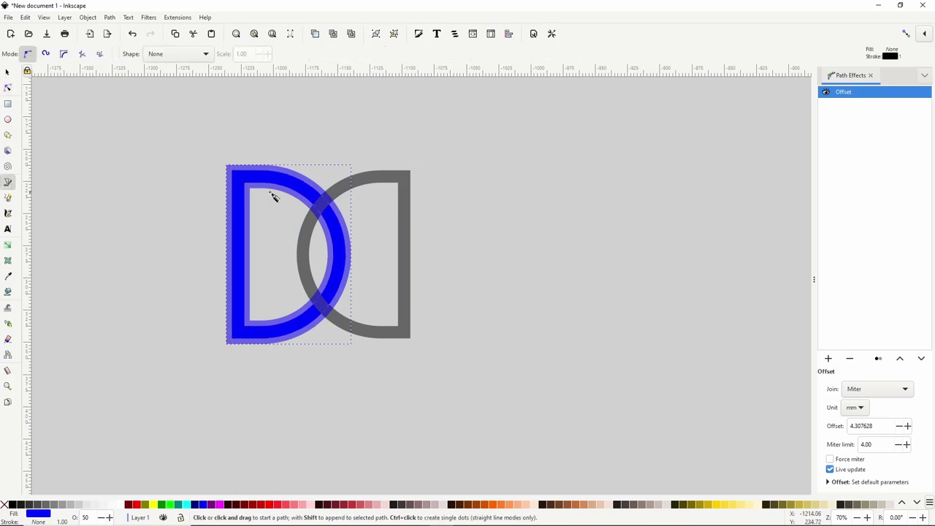
pyautogui.click(325, 179)
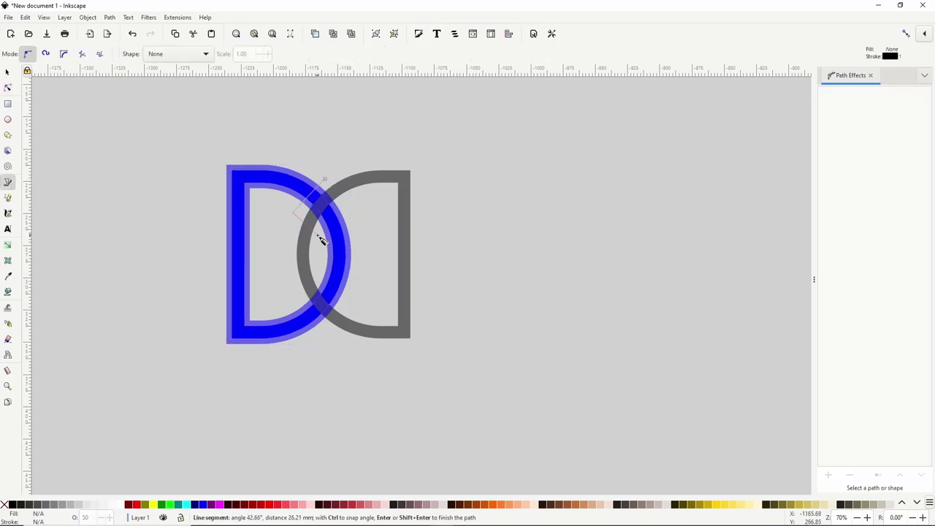
pyautogui.click(355, 212)
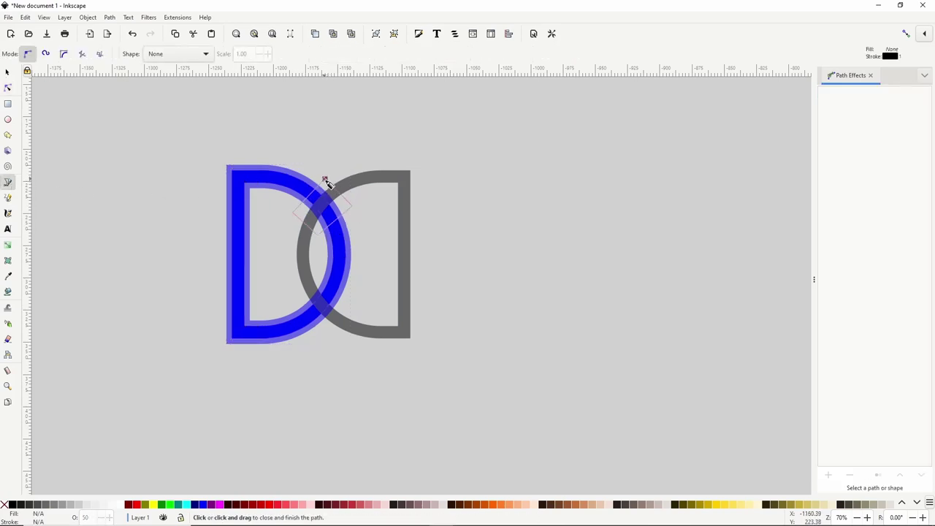
pyautogui.click(324, 179)
# - Intersect the four-sided path with the offset semi-transparent D, keeping only its piece at the upper crossing
pyautogui.click(8, 73)
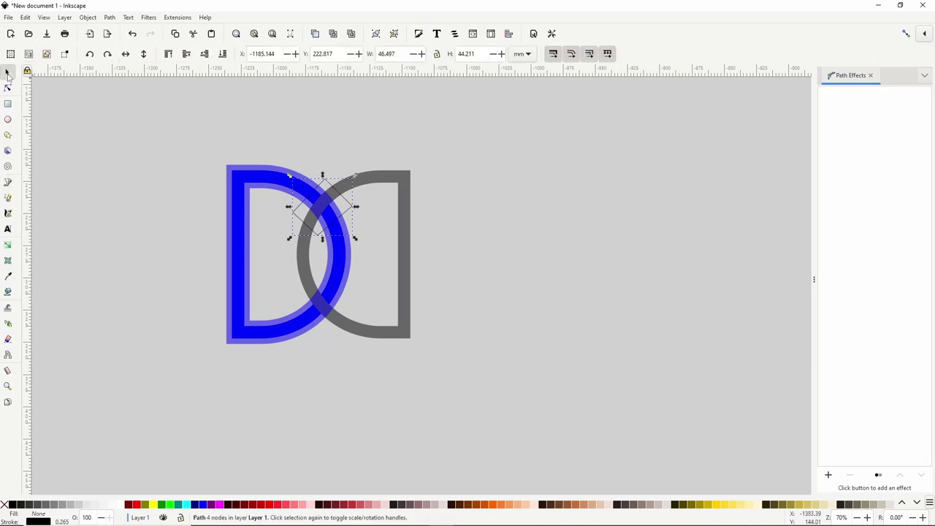
pyautogui.keyDown('shift'); pyautogui.click(272, 183); pyautogui.keyUp('shift')
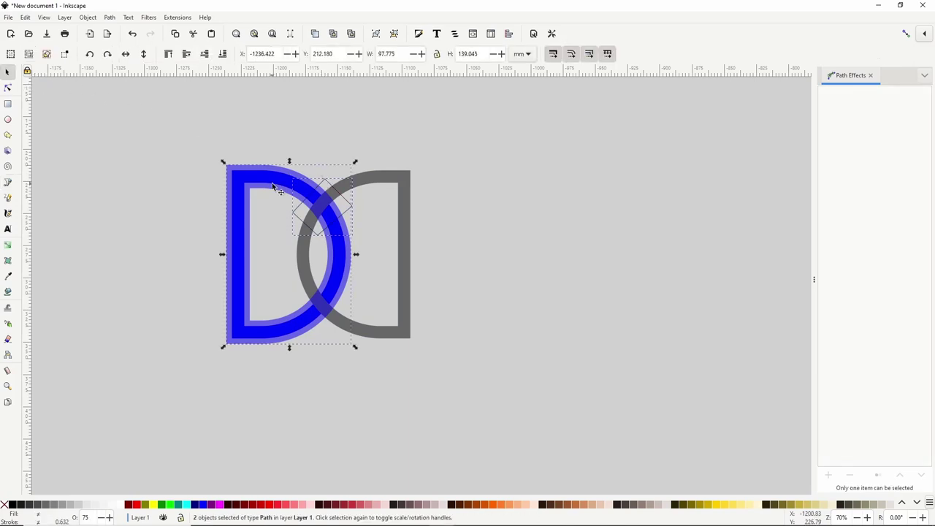
pyautogui.click(109, 17)
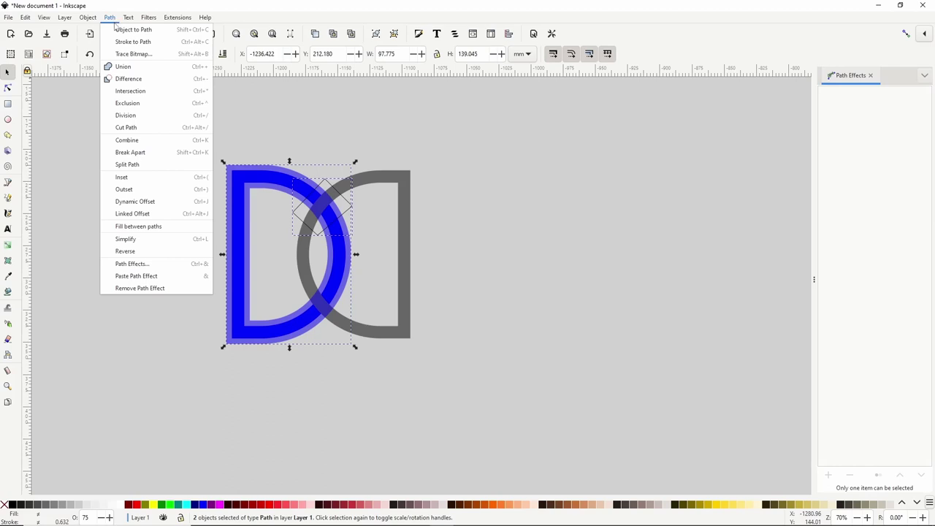
pyautogui.click(133, 91)
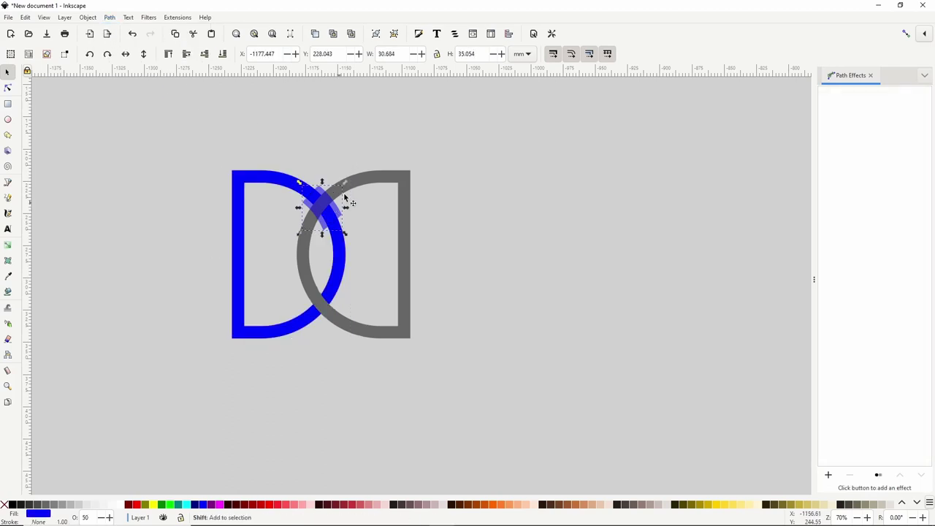
# - Subtract the semi-transparent crossing piece from the gray D to cut a gap around the blue outline
pyautogui.keyDown('shift'); pyautogui.click(367, 180); pyautogui.keyUp('shift')
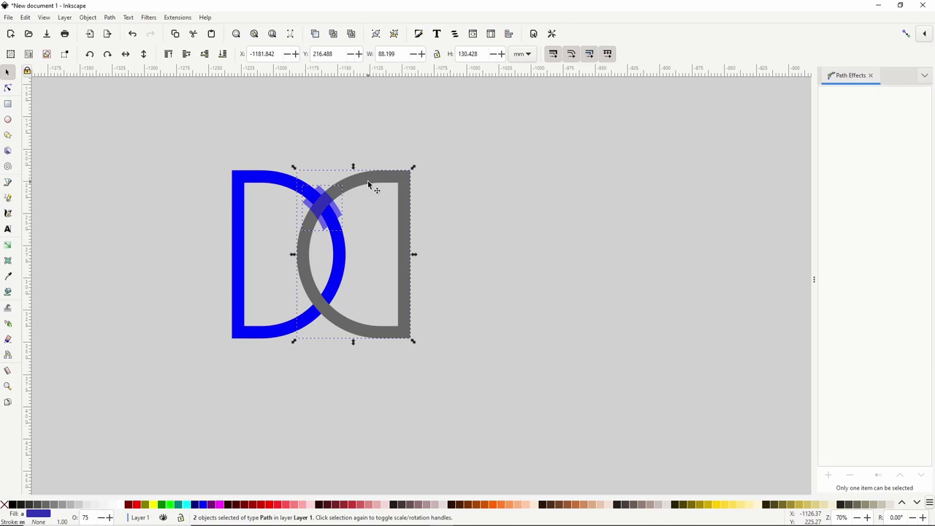
pyautogui.click(113, 18)
pyautogui.click(130, 79)
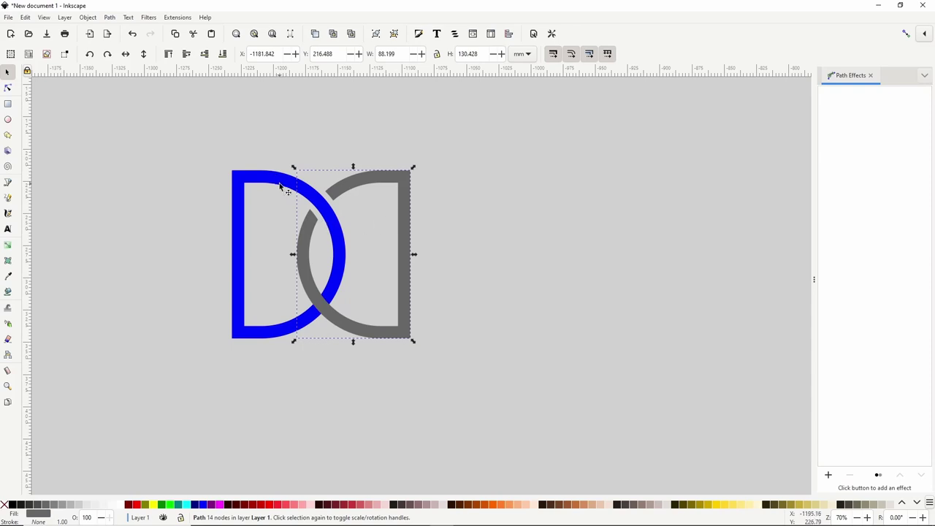
# - Duplicate the gray D, set the copy's opacity to 50, and paste the copied Offset path effect onto it
pyautogui.rightClick(388, 182)
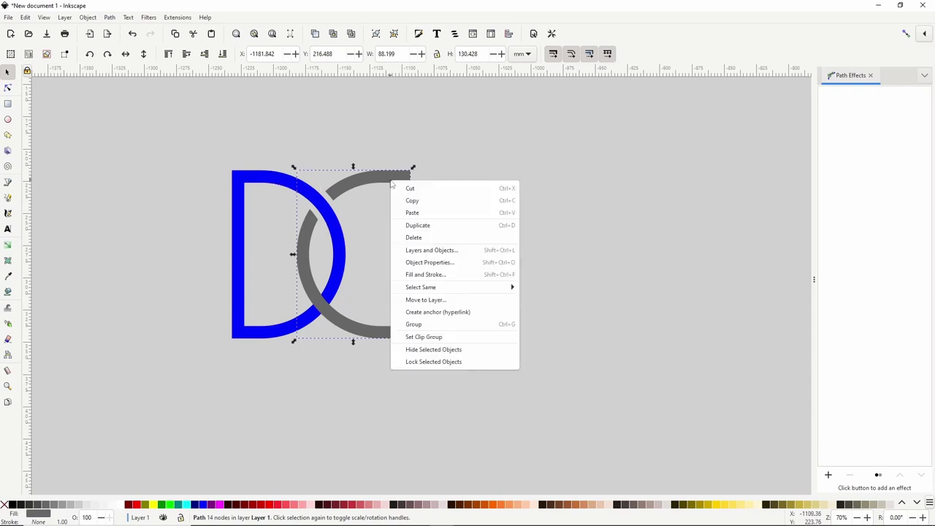
pyautogui.click(403, 225)
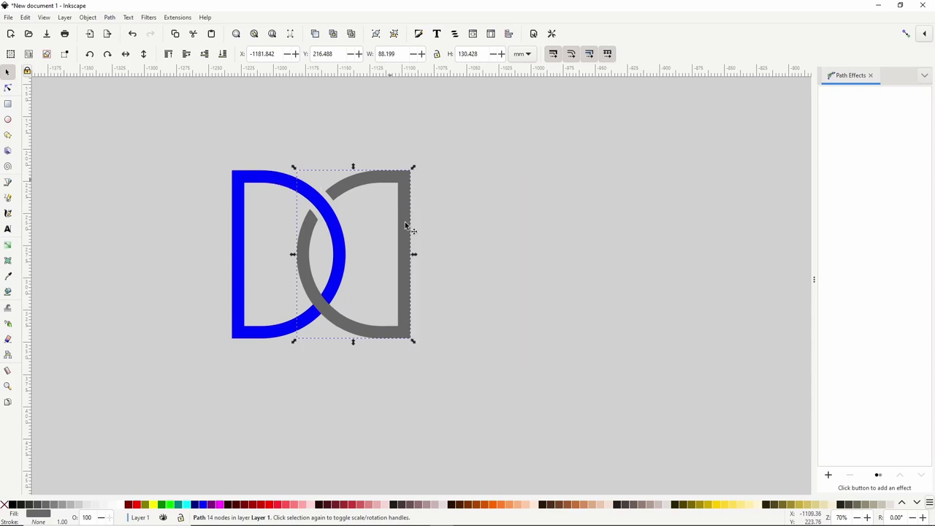
pyautogui.doubleClick(88, 518)
pyautogui.write('50')
pyautogui.click(109, 17)
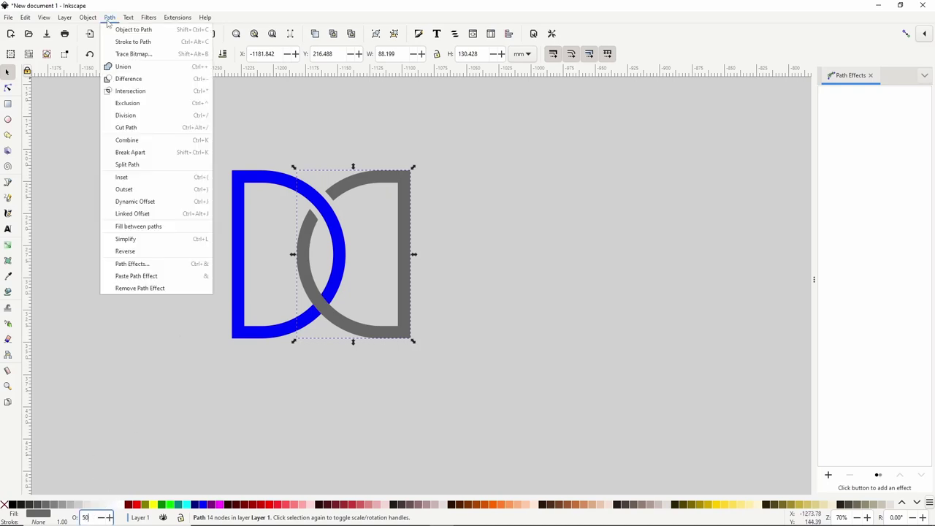
pyautogui.click(152, 275)
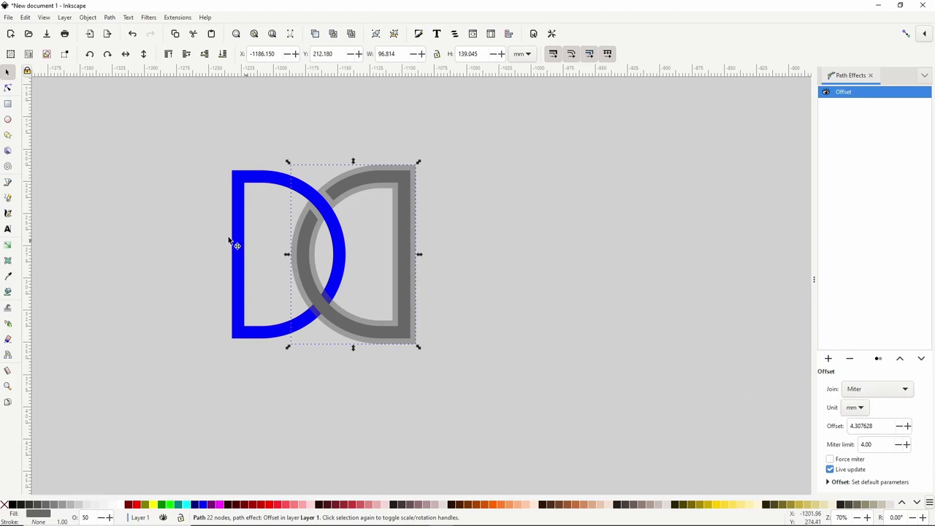
# - Draw a closed four-sided path around the lower crossing of the two D outlines
pyautogui.click(8, 181)
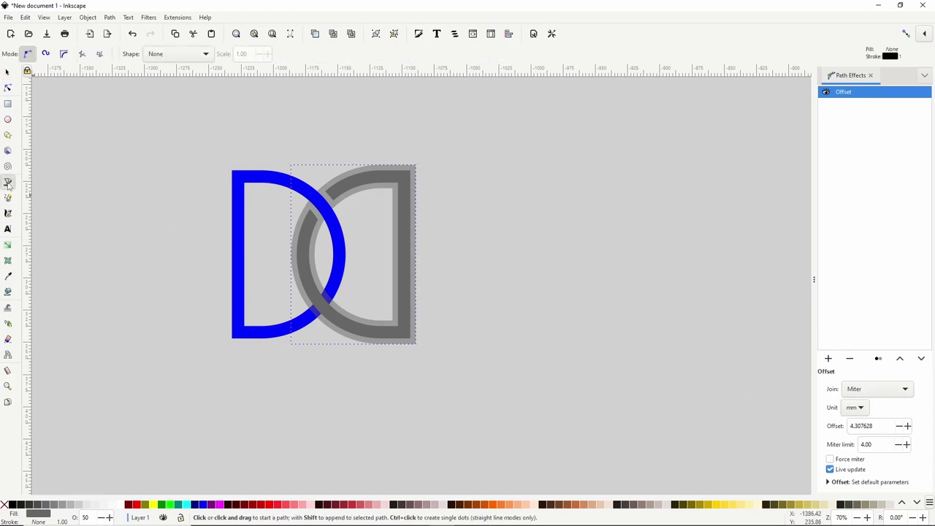
pyautogui.click(293, 298)
pyautogui.click(343, 300)
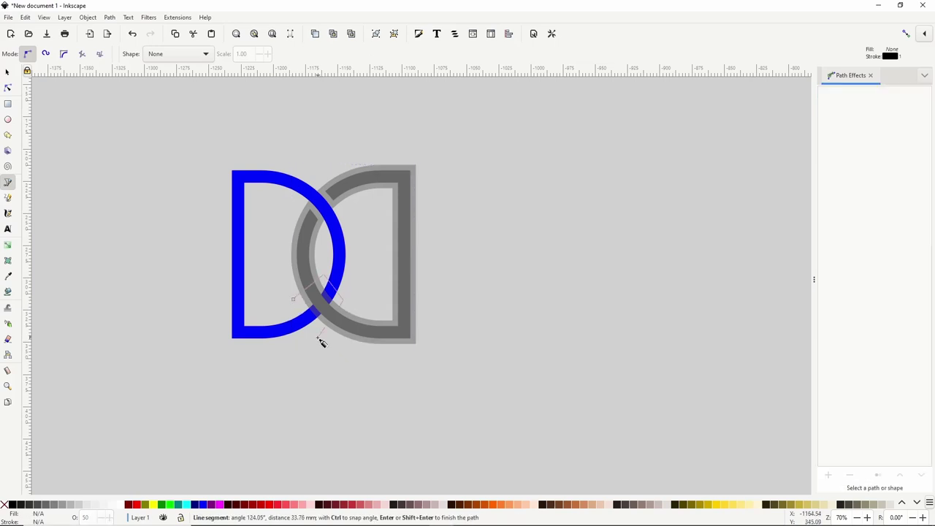
pyautogui.click(319, 337)
pyautogui.click(293, 298)
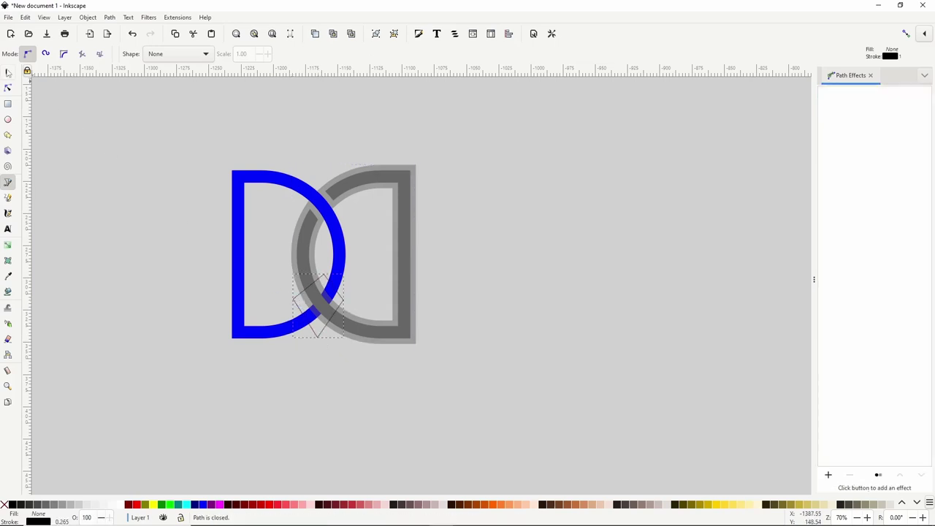
# - Intersect the four-sided path with the offset semi-transparent gray D, keeping only its piece at the lower crossing
pyautogui.click(7, 71)
pyautogui.keyDown('shift'); pyautogui.click(356, 333); pyautogui.keyUp('shift')
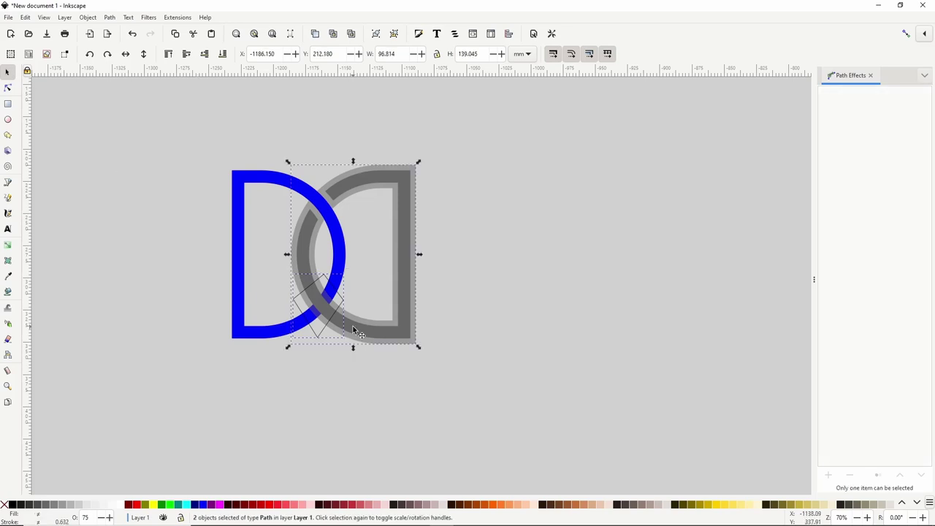
pyautogui.click(109, 18)
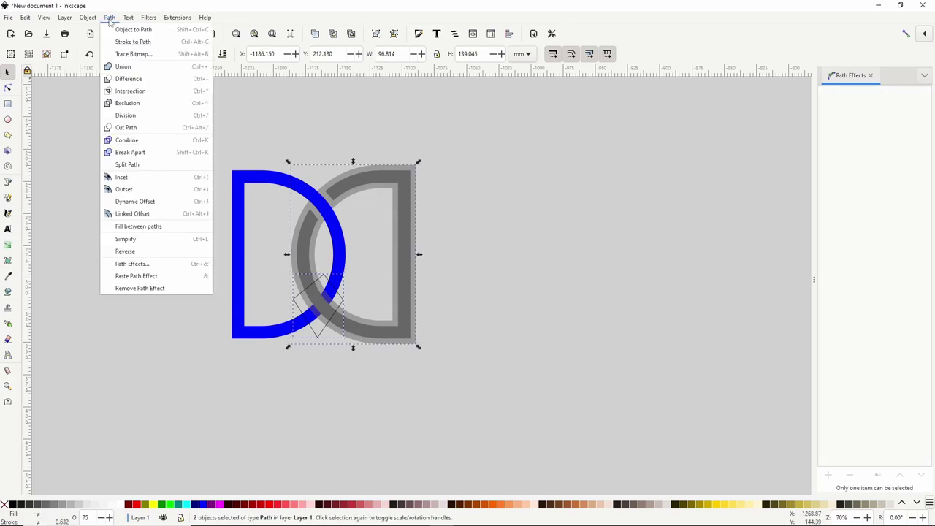
pyautogui.click(131, 89)
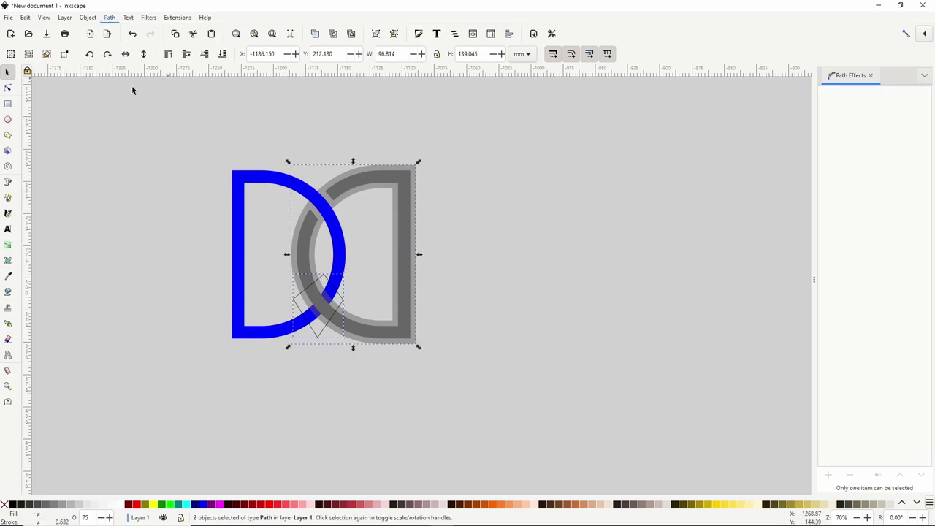
# - Subtract the semi-transparent crossing piece from the blue D to cut a gap around the gray outline, and clear the selection
pyautogui.keyDown('shift'); pyautogui.click(341, 247); pyautogui.keyUp('shift')
pyautogui.click(115, 18)
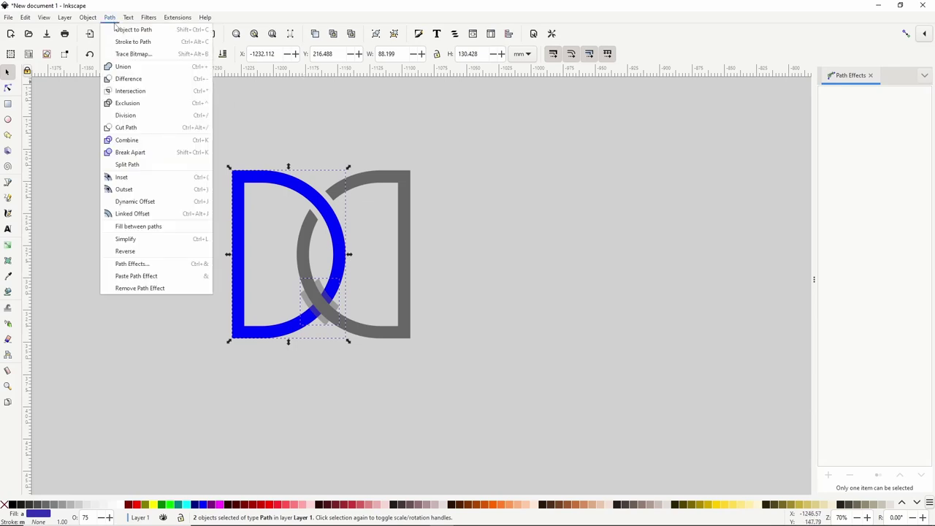
pyautogui.click(135, 76)
pyautogui.click(479, 212)
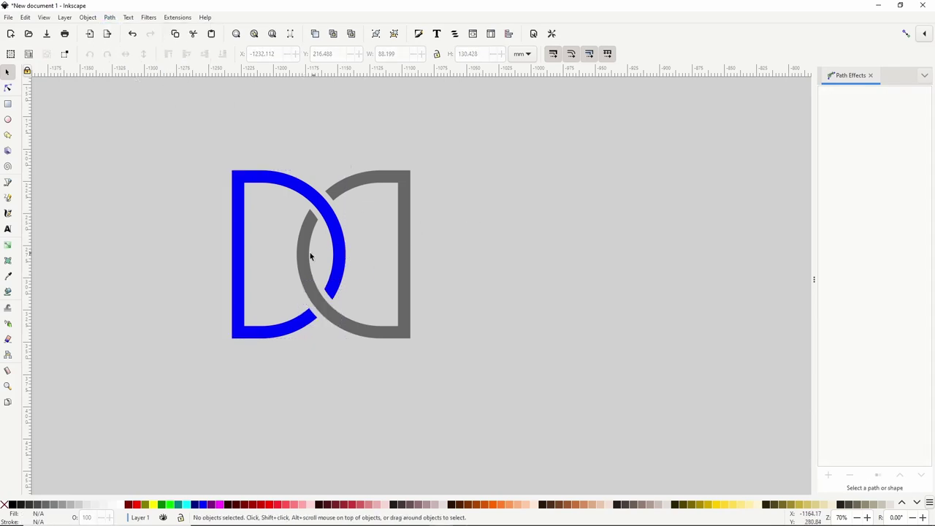
pyautogui.moveTo(313, 255); pyautogui.dragTo(361, 255)
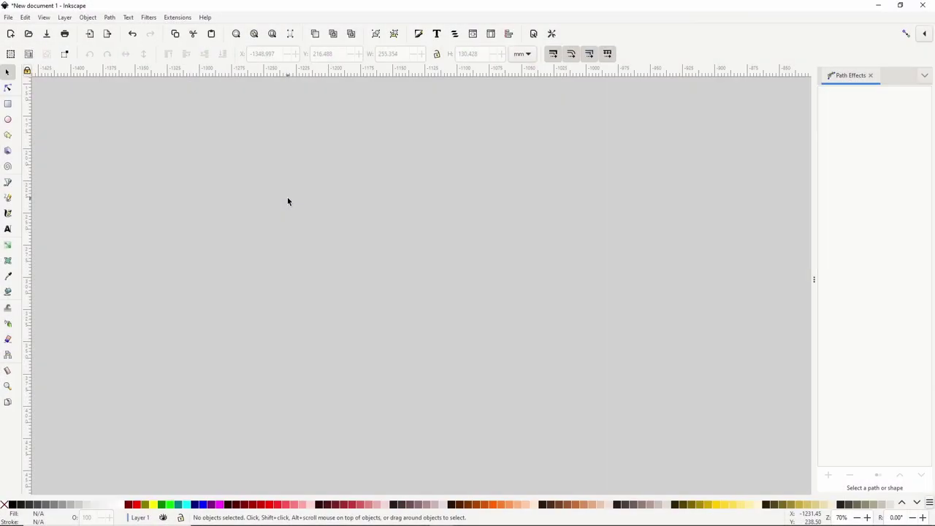
# - Draw a red rectangle about 107.3 by 48 mm on the empty canvas
pyautogui.click(110, 18)
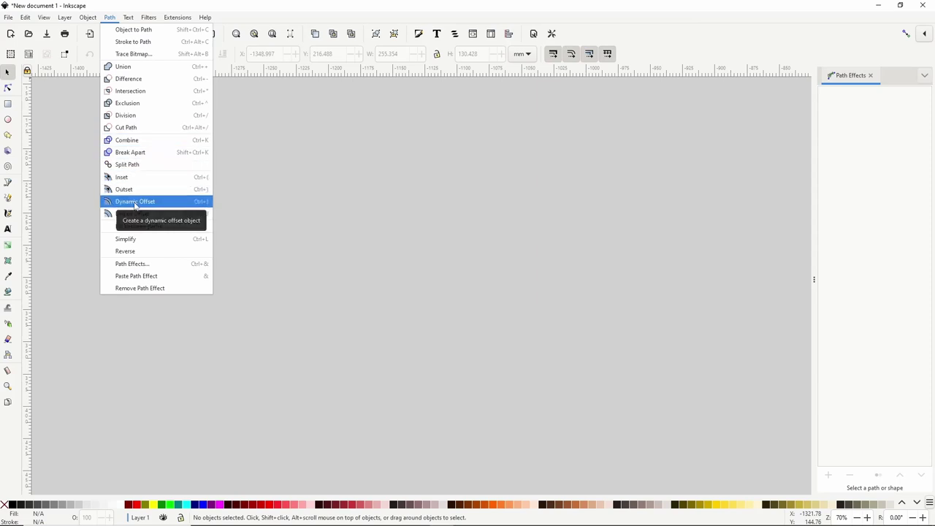
pyautogui.click(68, 167)
pyautogui.press('r')
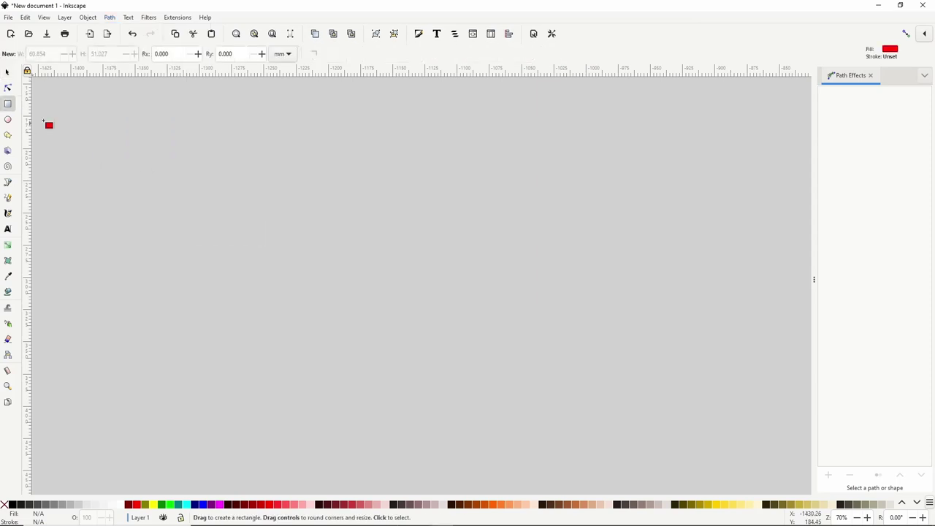
pyautogui.moveTo(230, 168); pyautogui.dragTo(367, 229)
# - Inset the red rectangle repeatedly to shrink it by small increments
pyautogui.click(109, 17)
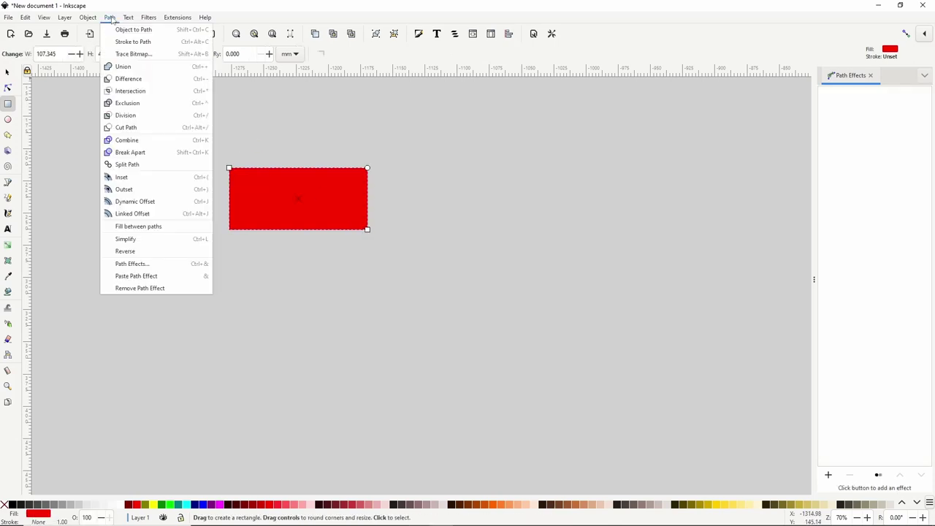
pyautogui.click(141, 182)
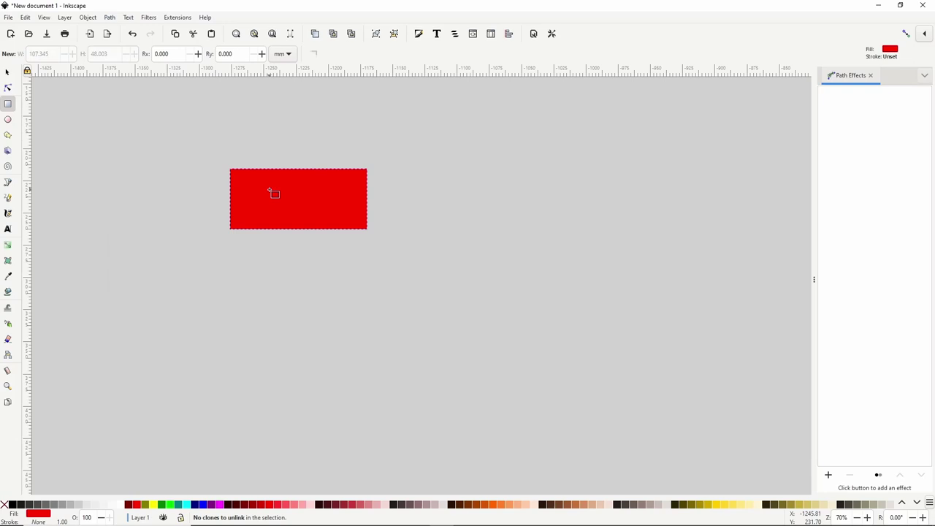
pyautogui.hotkey('ctrl', '(')
pyautogui.hotkey('ctrl', '(')
pyautogui.hotkey('ctrl', '(')
pyautogui.hotkey('ctrl', '(')
pyautogui.hotkey('ctrl', '(')
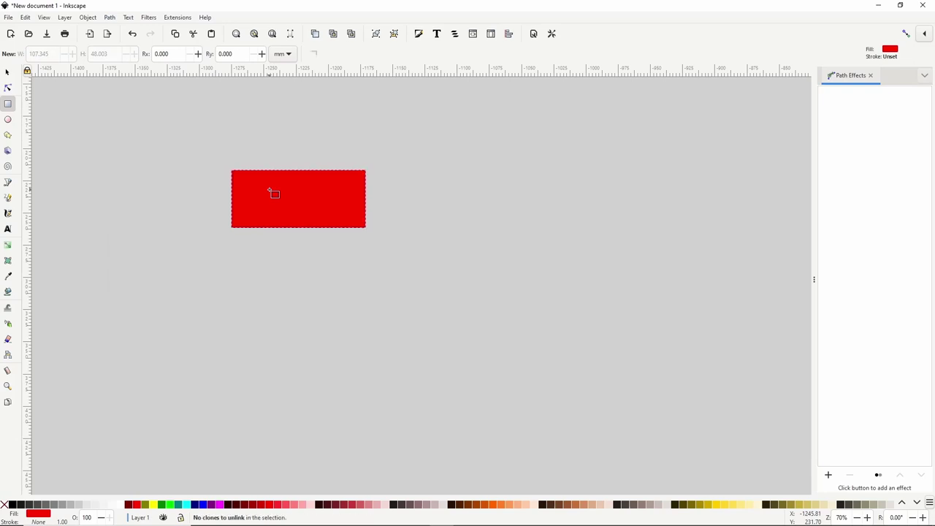
pyautogui.hotkey('ctrl', '(')
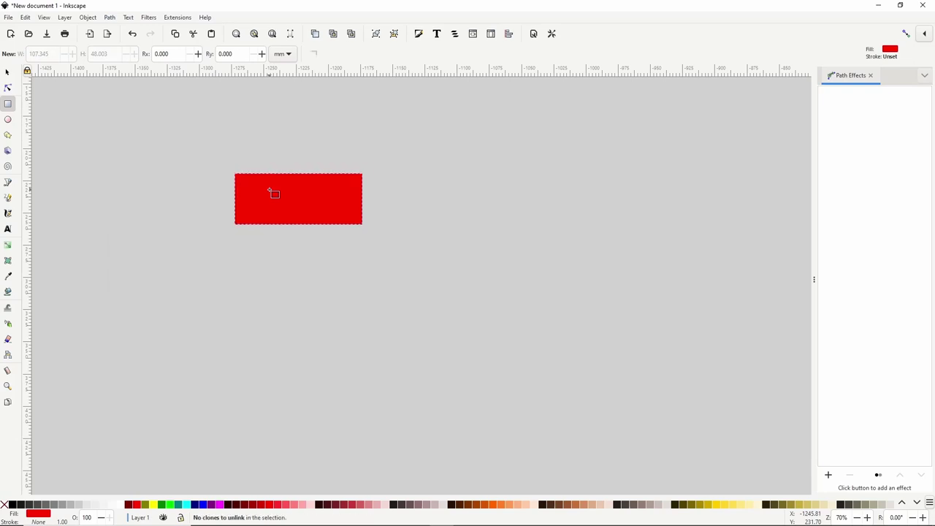
# - Outset the red rectangle repeatedly until it is larger than originally drawn and its corners are clearly rounded
pyautogui.click(109, 17)
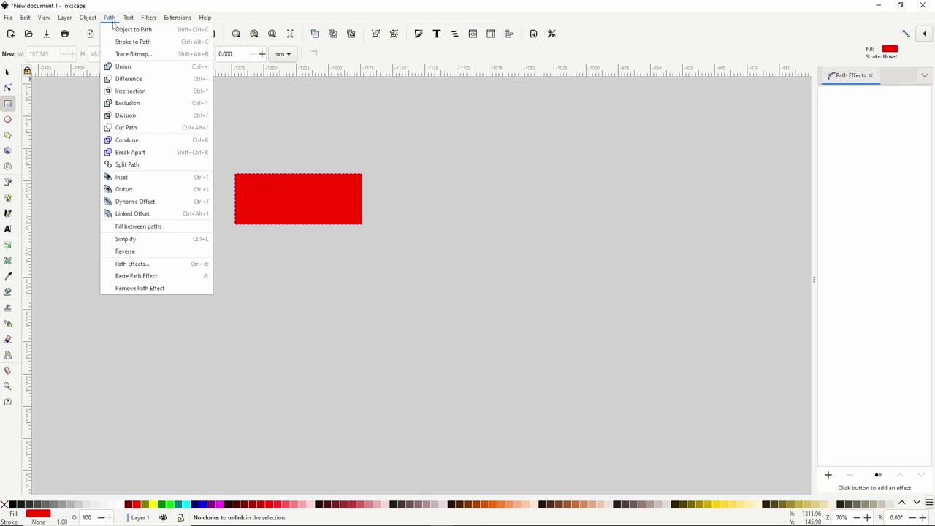
pyautogui.click(143, 192)
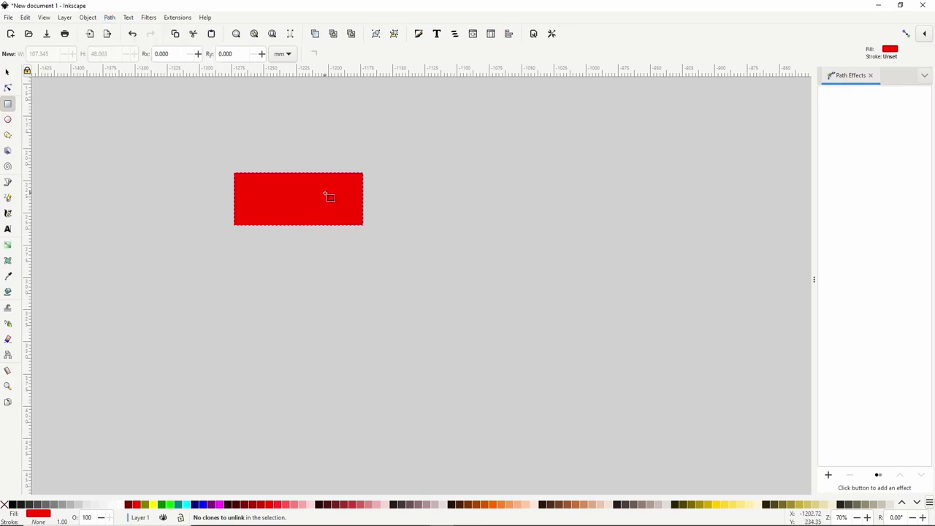
pyautogui.hotkey('ctrl', ')')
pyautogui.hotkey('ctrl', ')')
pyautogui.hotkey('ctrl', ')')
pyautogui.hotkey('ctrl', ')')
pyautogui.hotkey('ctrl', ')')
pyautogui.hotkey('ctrl', ')')
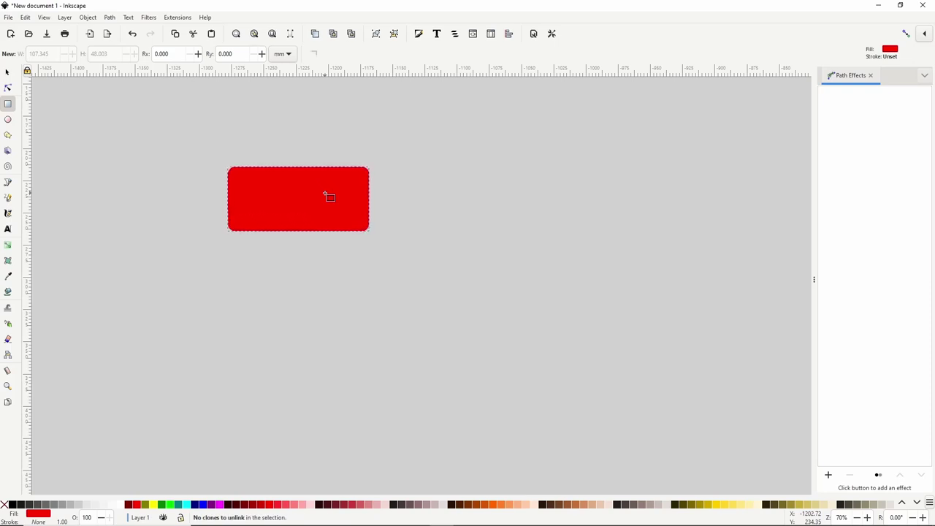
pyautogui.hotkey('ctrl', ')')
pyautogui.hotkey('ctrl', ')')
pyautogui.hotkey('ctrl', ')')
pyautogui.hotkey('ctrl', ')')
pyautogui.hotkey('ctrl', ')')
pyautogui.hotkey('ctrl', ')')
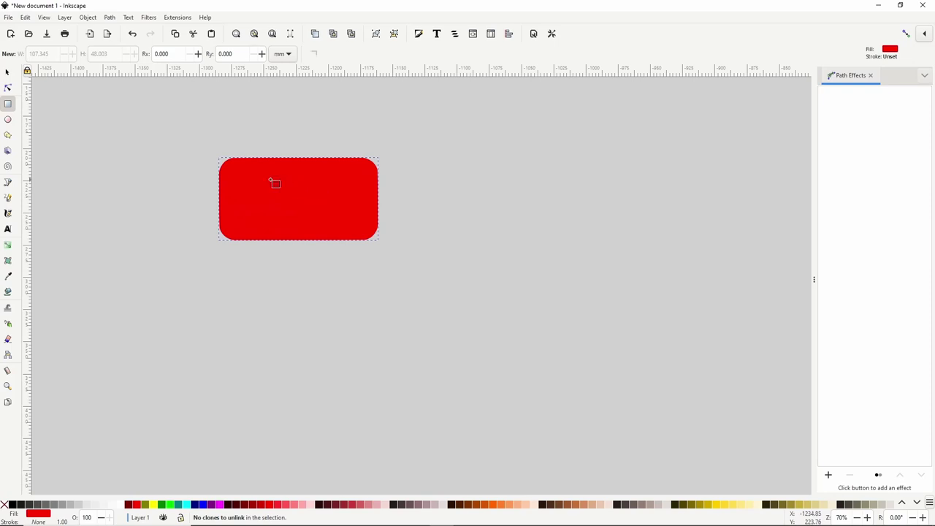
pyautogui.hotkey('ctrl', ')')
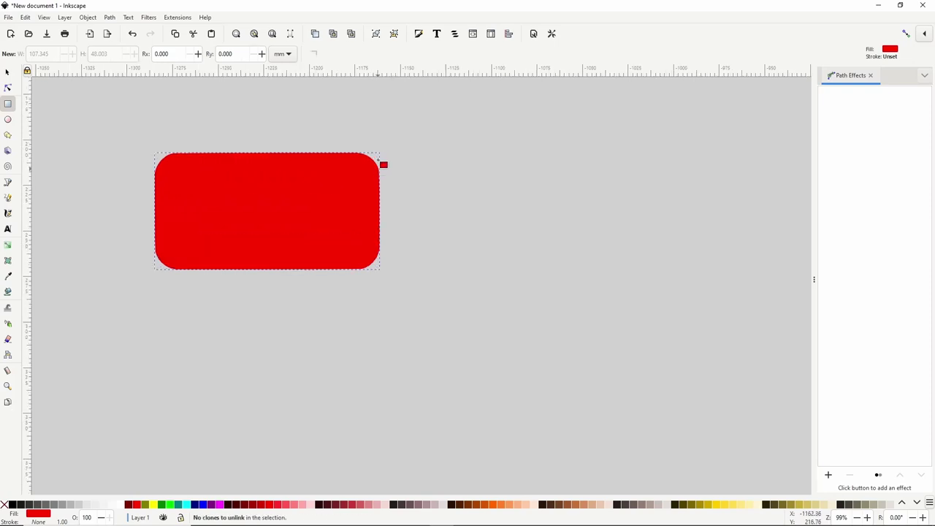
# - Draw a five-cornered star with a 0.500 spoke ratio beside the red rectangle and fill it blue
pyautogui.click(9, 135)
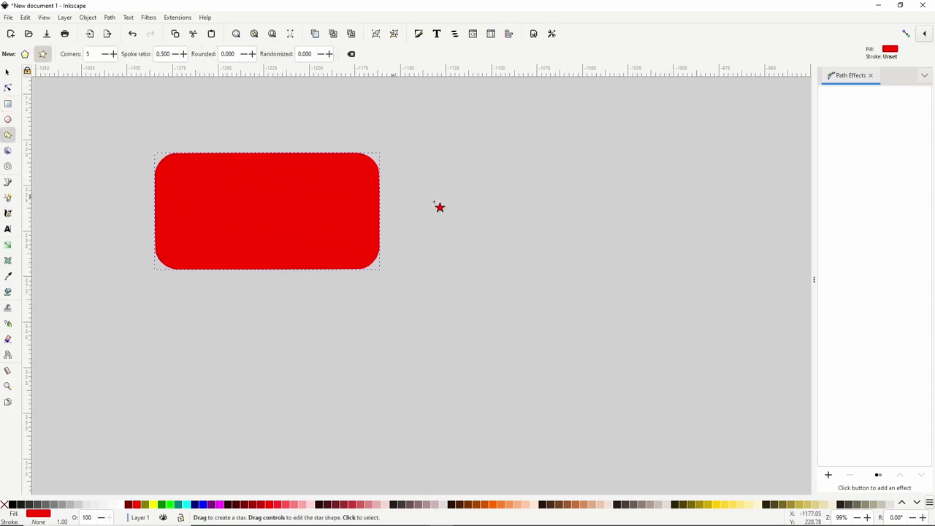
pyautogui.moveTo(521, 201); pyautogui.dragTo(575, 235)
pyautogui.click(204, 504)
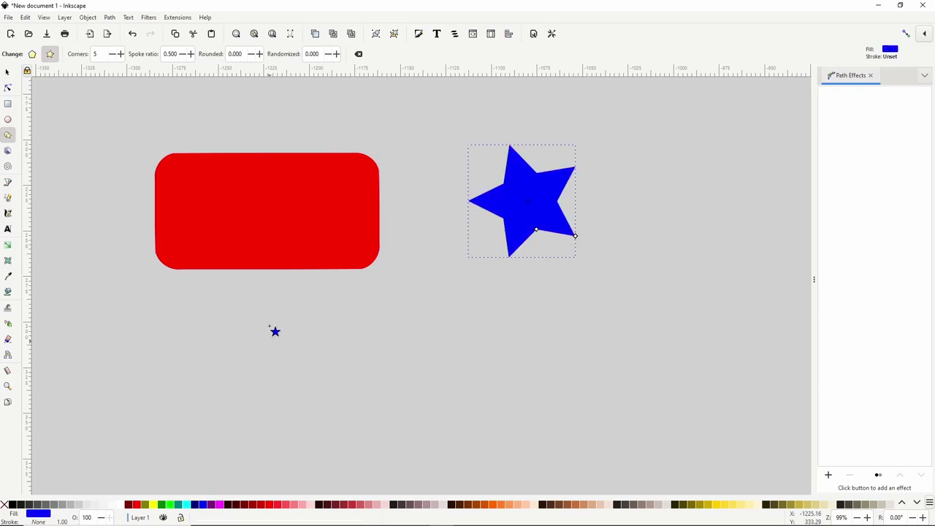
# - Convert the blue star to a Dynamic Offset and expand it outward so its tips become rounded
pyautogui.click(110, 18)
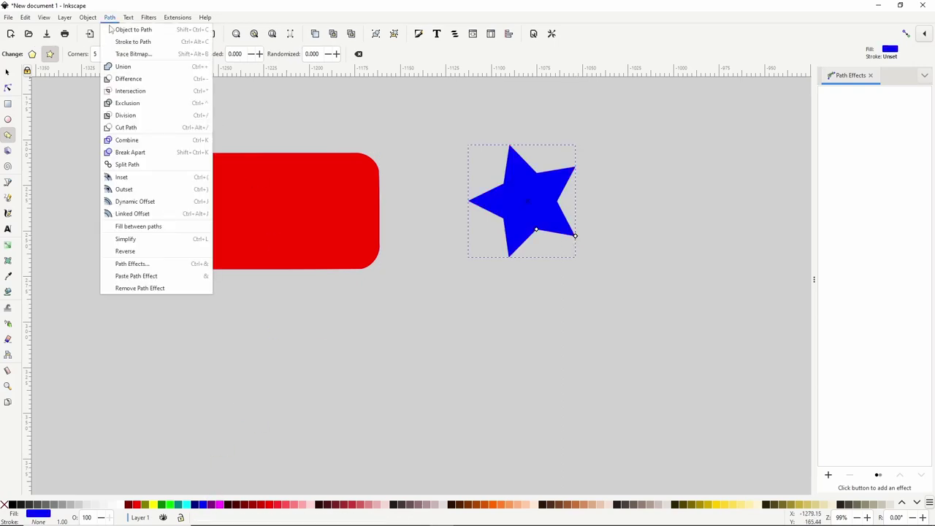
pyautogui.click(144, 202)
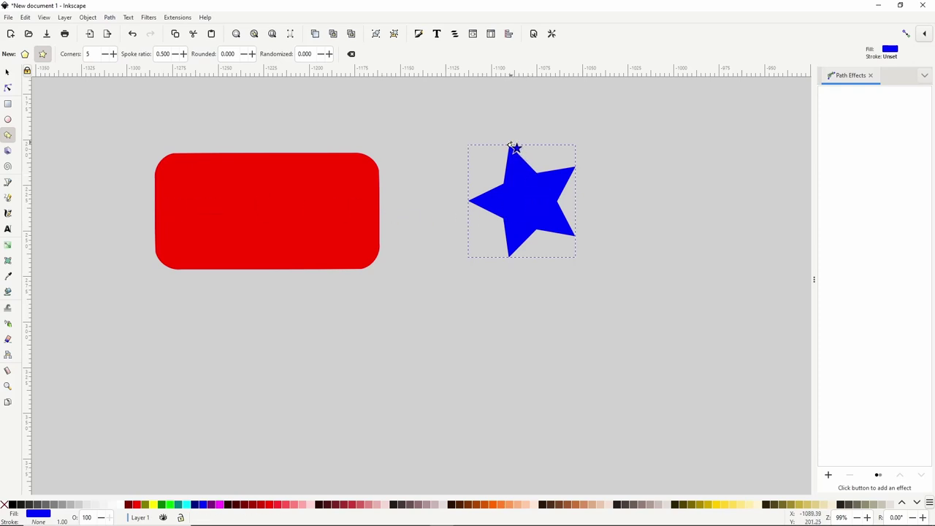
pyautogui.moveTo(514, 149)
pyautogui.mouseDown()
pyautogui.moveTo(517, 163)
pyautogui.moveTo(511, 136)
pyautogui.mouseUp()
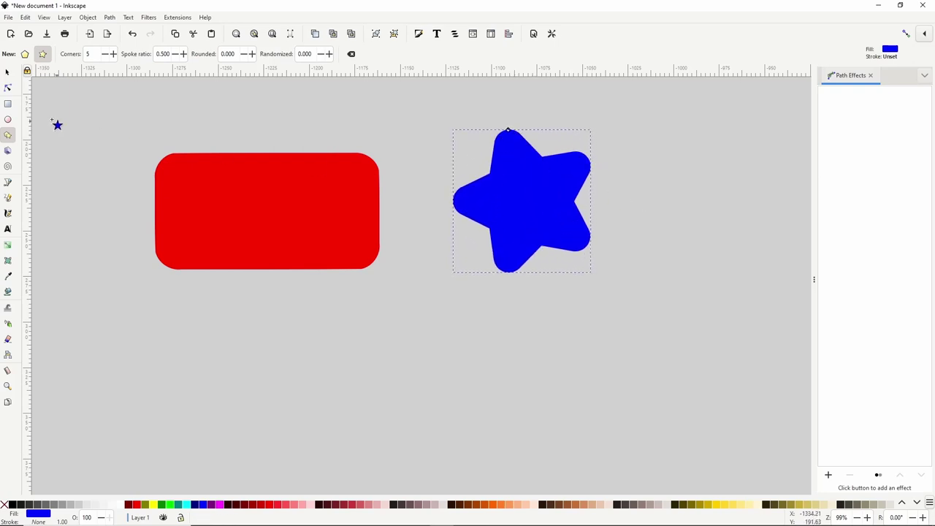
# - Draw a rectangle about 58.5 by 61.7 mm below the other two shapes and fill it magenta
pyautogui.click(7, 104)
pyautogui.moveTo(331, 309); pyautogui.dragTo(438, 420)
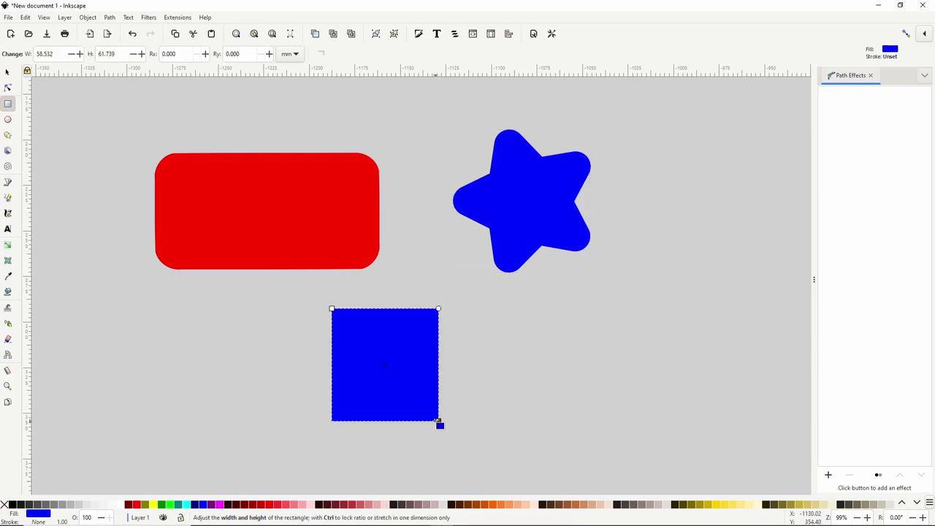
pyautogui.click(219, 505)
# - Create a Linked Offset of the magenta rectangle, expand it outward into a border around the original, and fill it aqua
pyautogui.click(109, 17)
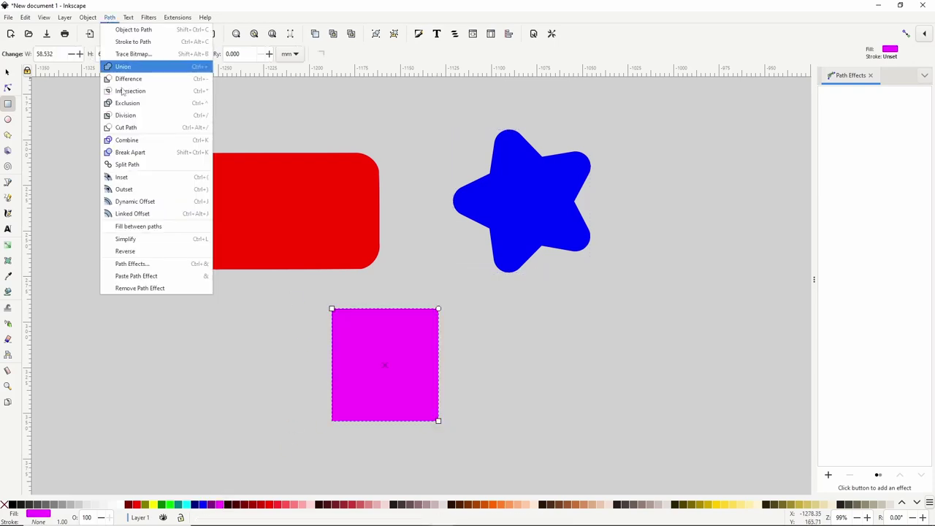
pyautogui.click(147, 214)
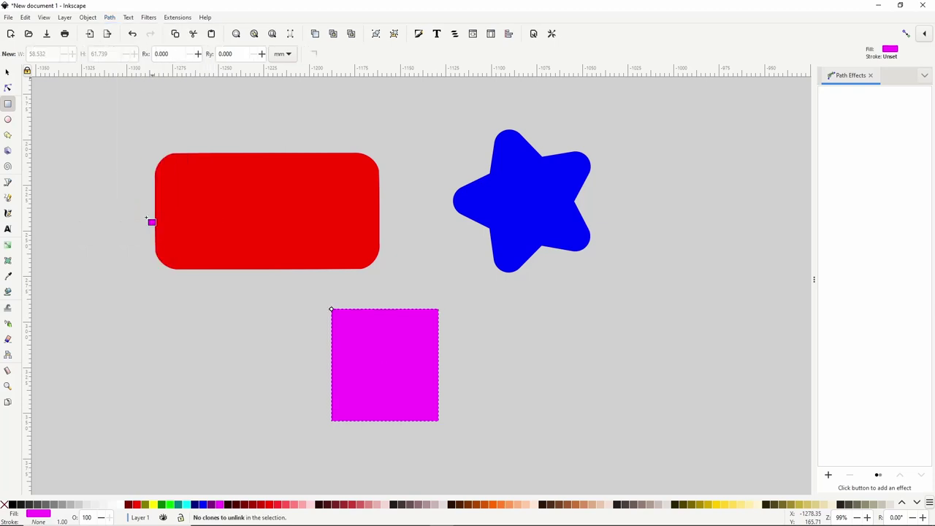
pyautogui.moveTo(331, 310); pyautogui.dragTo(317, 301)
pyautogui.click(283, 504)
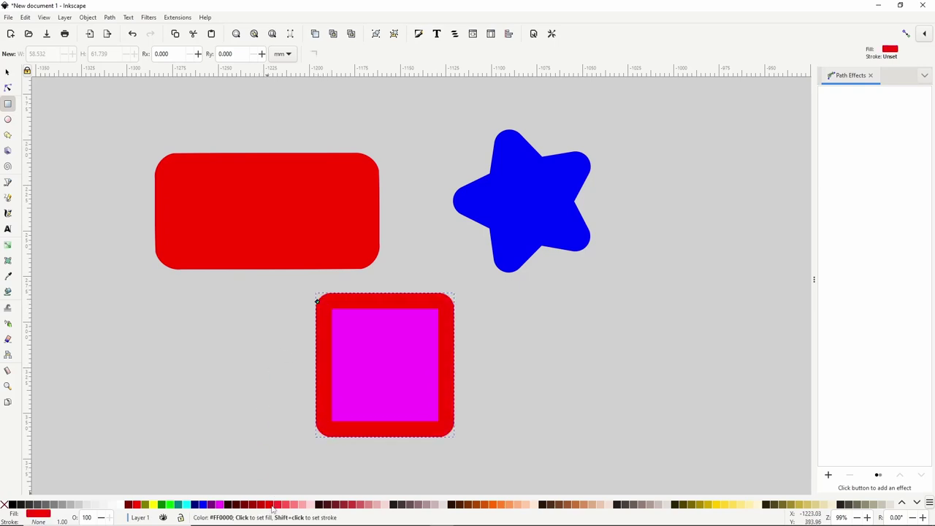
pyautogui.click(187, 504)
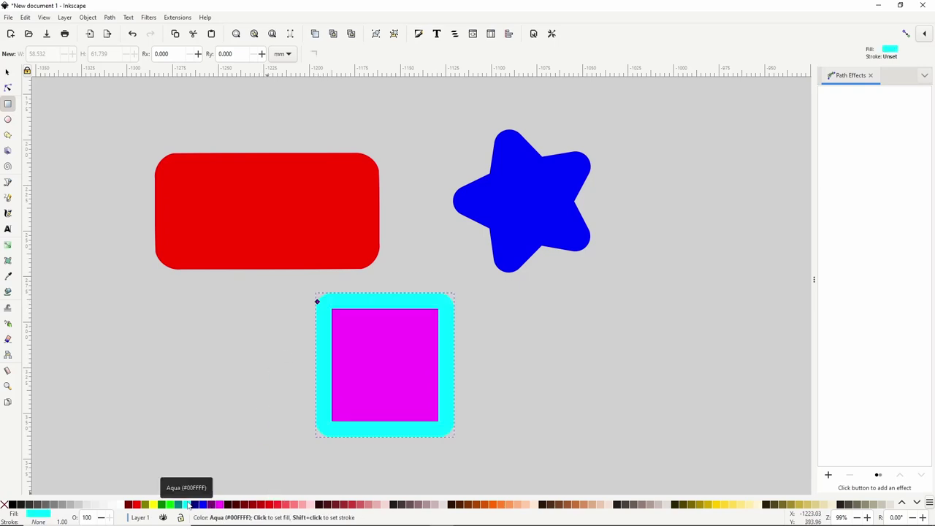
# - Shrink the magenta rectangle to about 40.4 by 56.7 mm from its upper-left corner to test the linked aqua offset
pyautogui.click(381, 355)
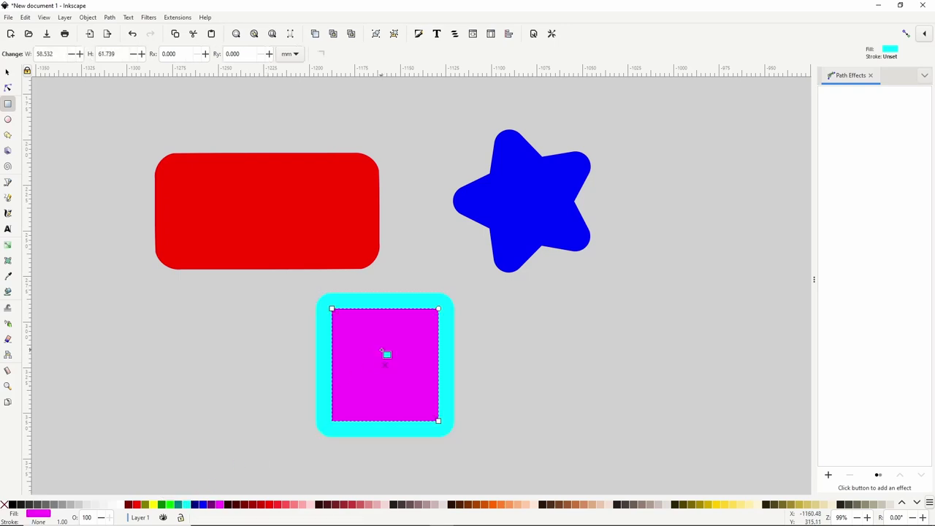
pyautogui.moveTo(332, 309); pyautogui.dragTo(364, 317)
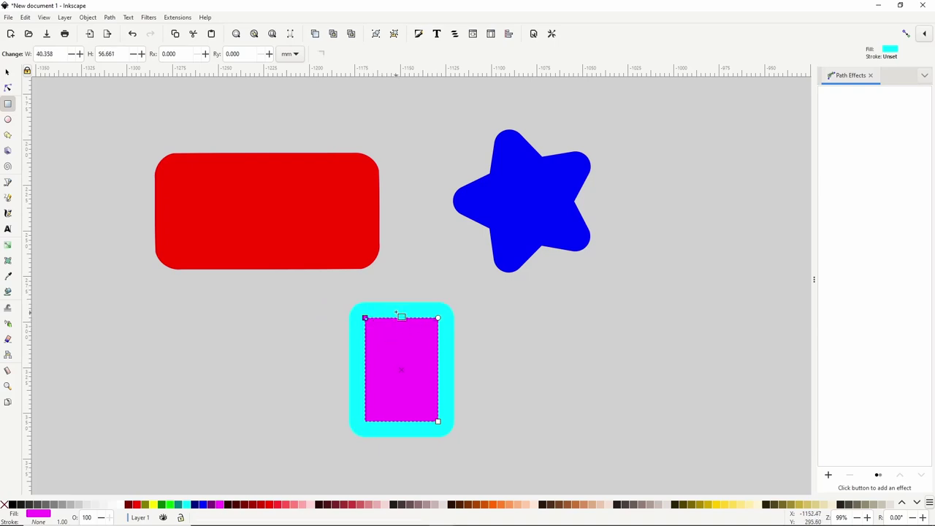
# - Raise the aqua linked offset above the magenta rectangle and contract it into a smaller inset inside the rectangle
pyautogui.click(397, 307)
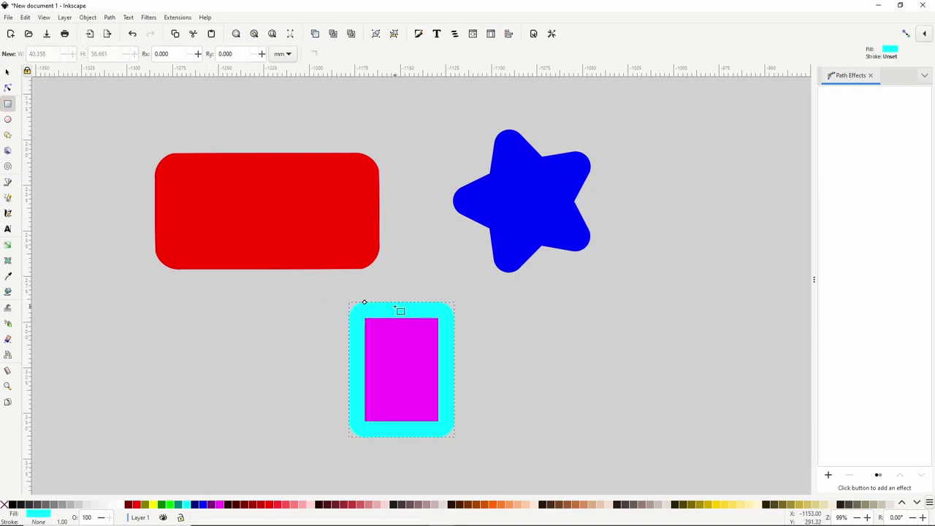
pyautogui.click(8, 72)
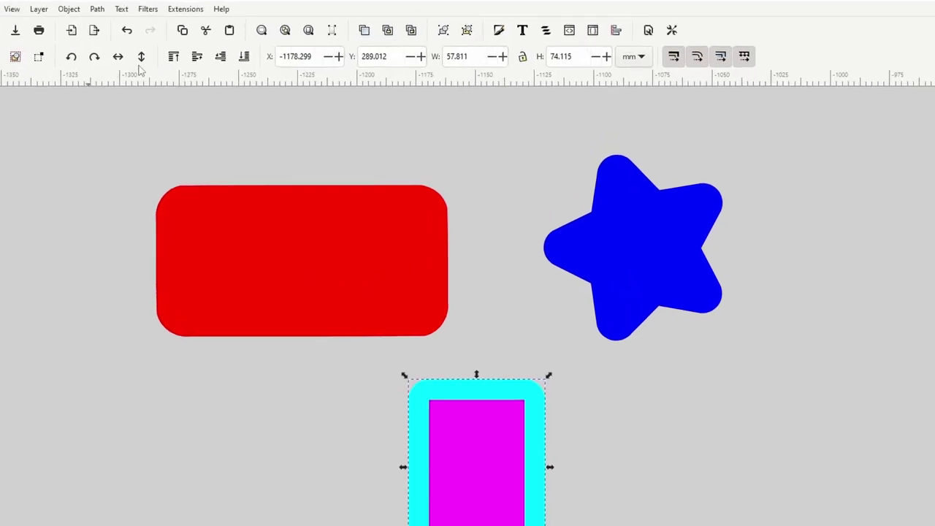
pyautogui.click(168, 54)
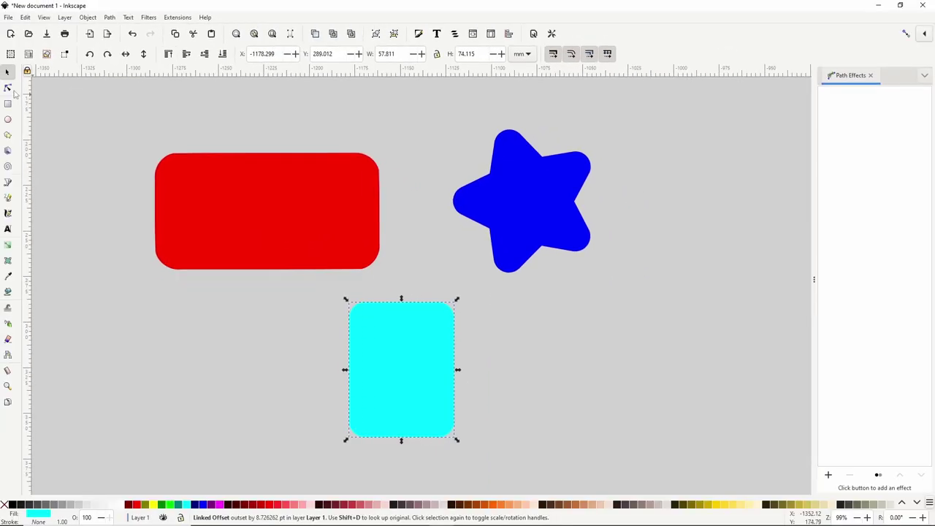
pyautogui.click(9, 88)
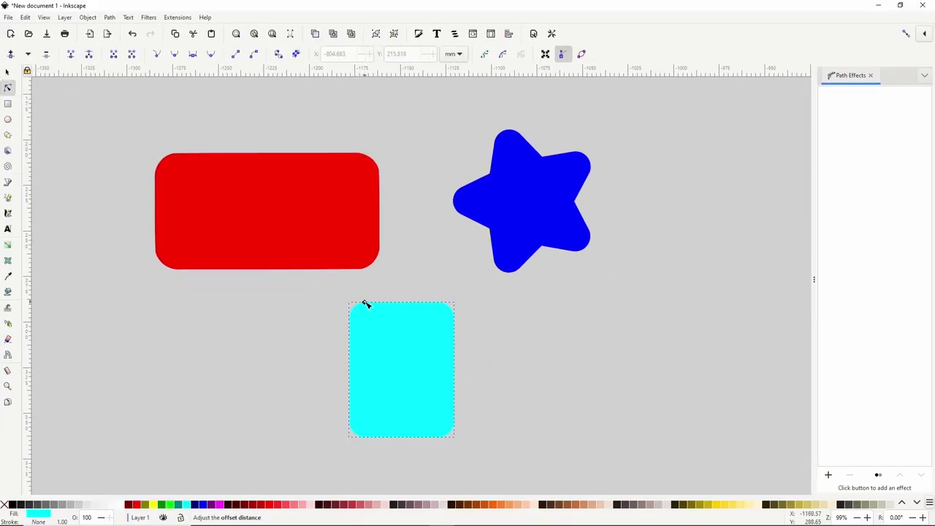
pyautogui.moveTo(366, 304); pyautogui.dragTo(377, 332)
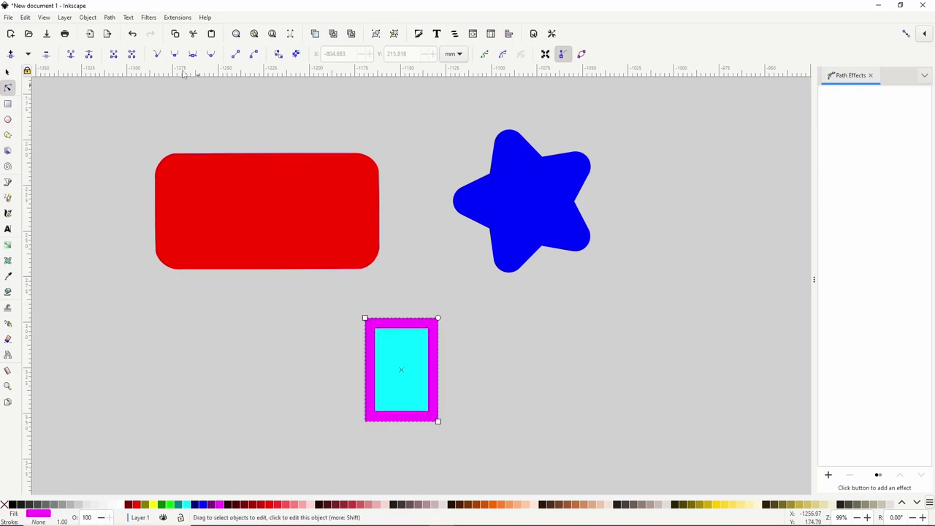
# - Create a second Linked Offset of the magenta rectangle, fill it orange and expand it outward into a rounded border
pyautogui.click(109, 17)
pyautogui.click(132, 217)
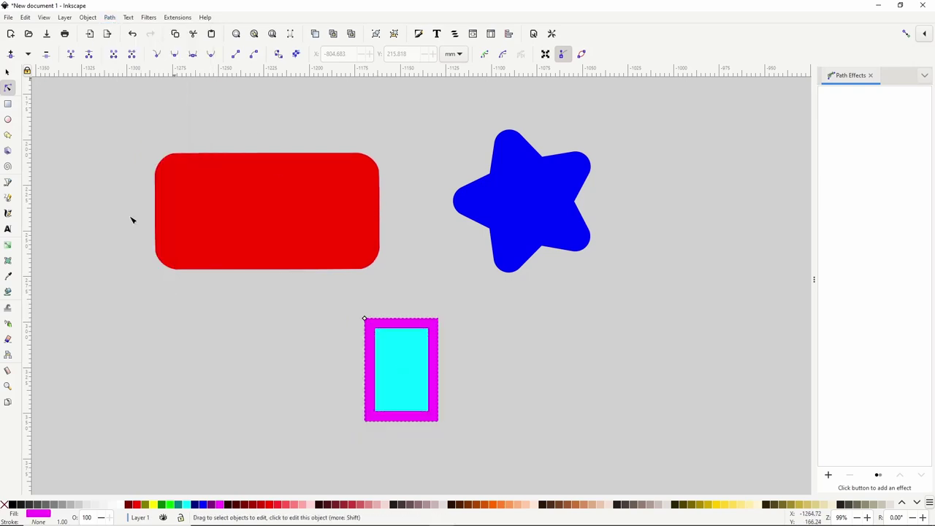
pyautogui.click(520, 504)
pyautogui.moveTo(365, 319); pyautogui.dragTo(352, 304)
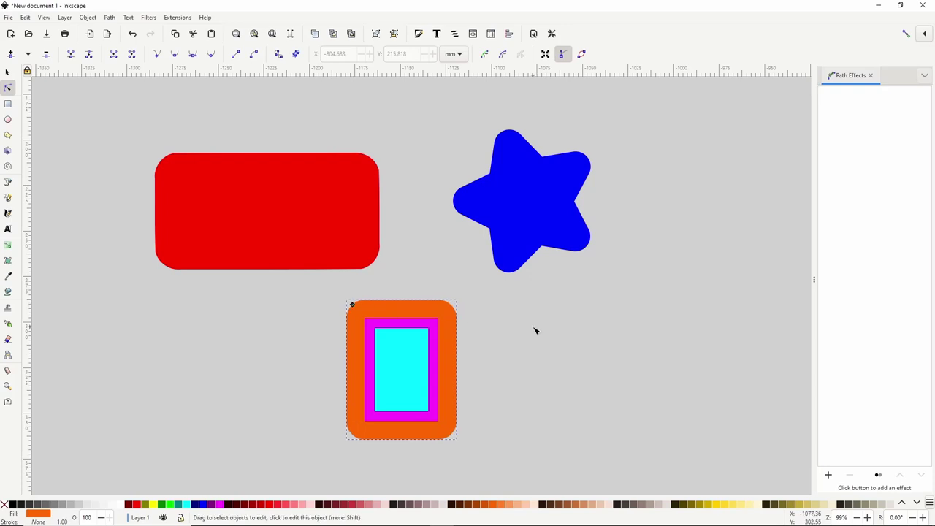
# - Convert the orange linked offset to a path, and adjust the magenta rectangle's upper-left corner slightly to test the link
pyautogui.click(108, 17)
pyautogui.click(119, 29)
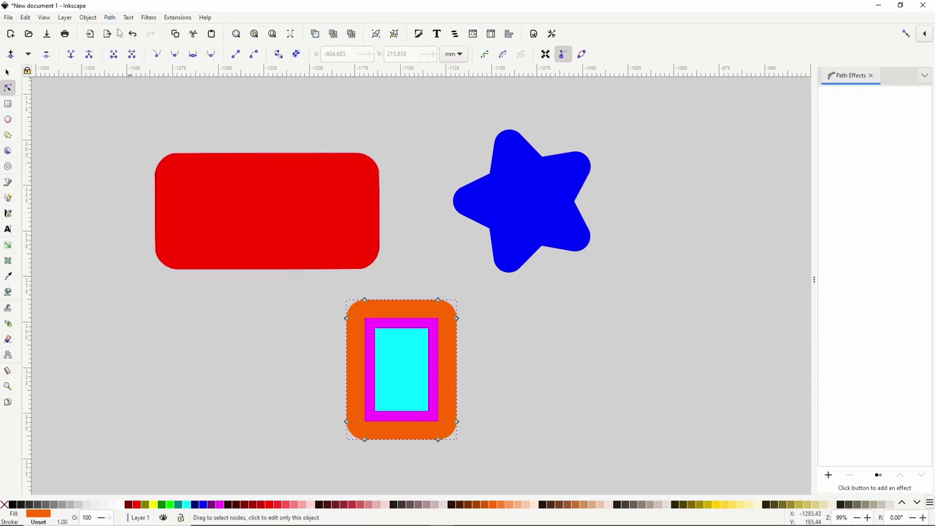
pyautogui.click(438, 325)
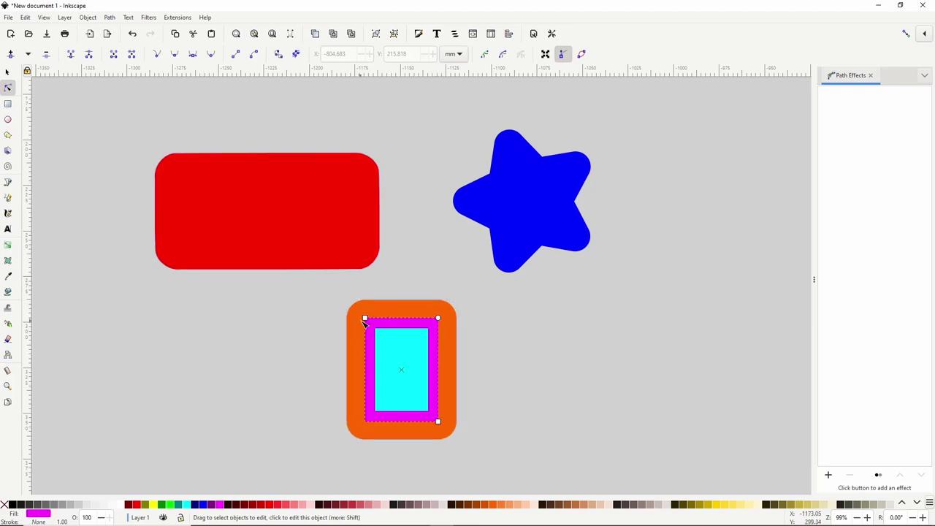
pyautogui.moveTo(366, 319)
pyautogui.mouseDown()
pyautogui.moveTo(372, 350)
pyautogui.moveTo(365, 318)
pyautogui.mouseUp()
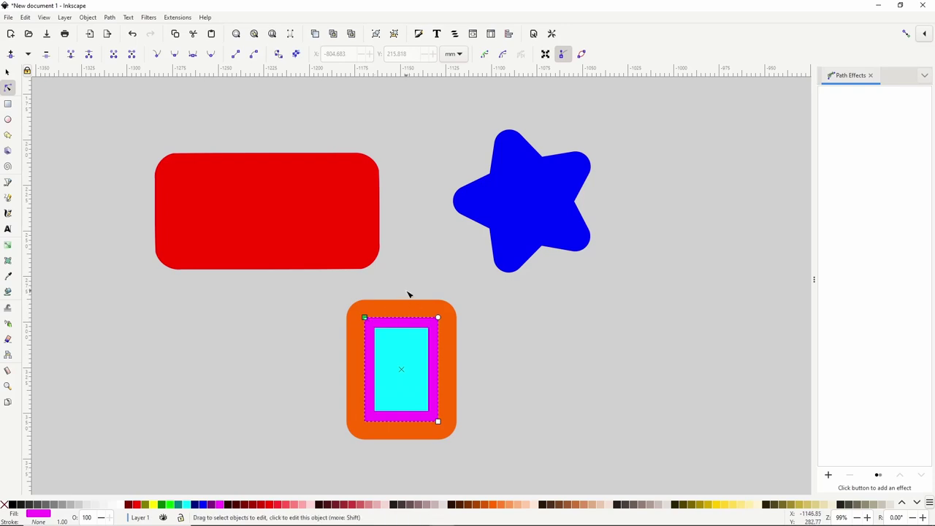